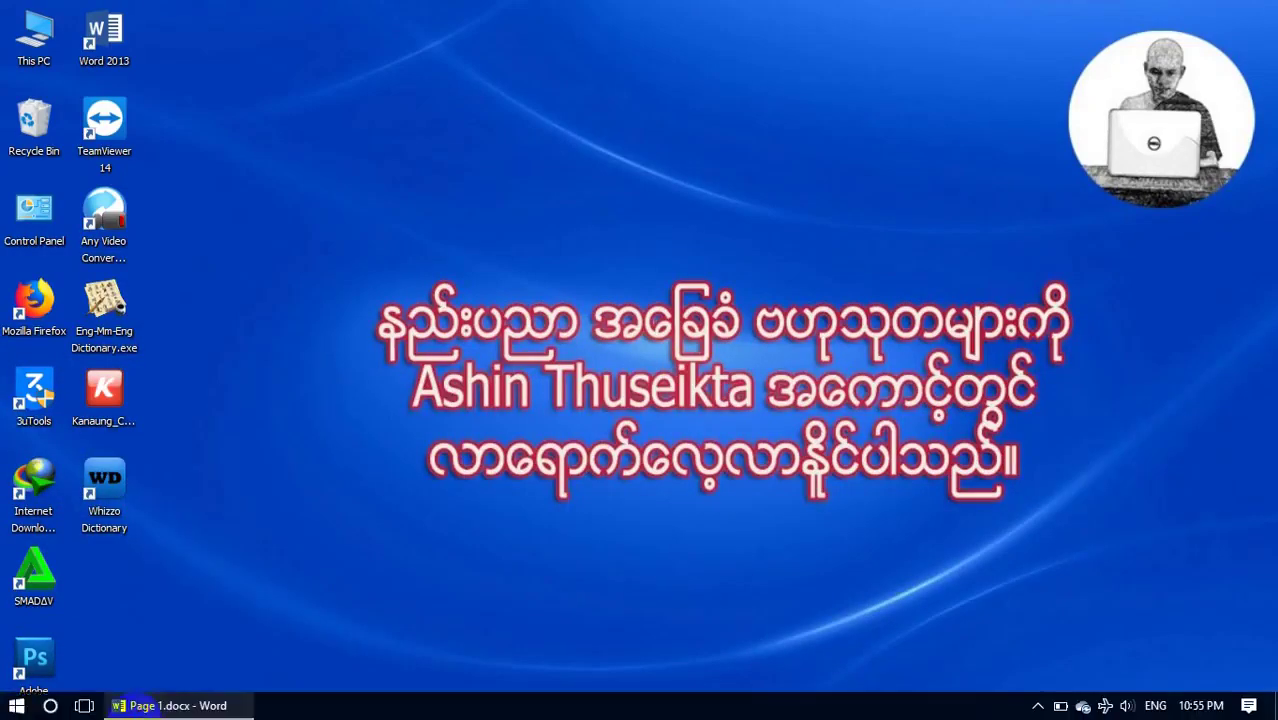
Step: Restore the Page 1.docx Word window from the taskbar
left_click(156, 703)
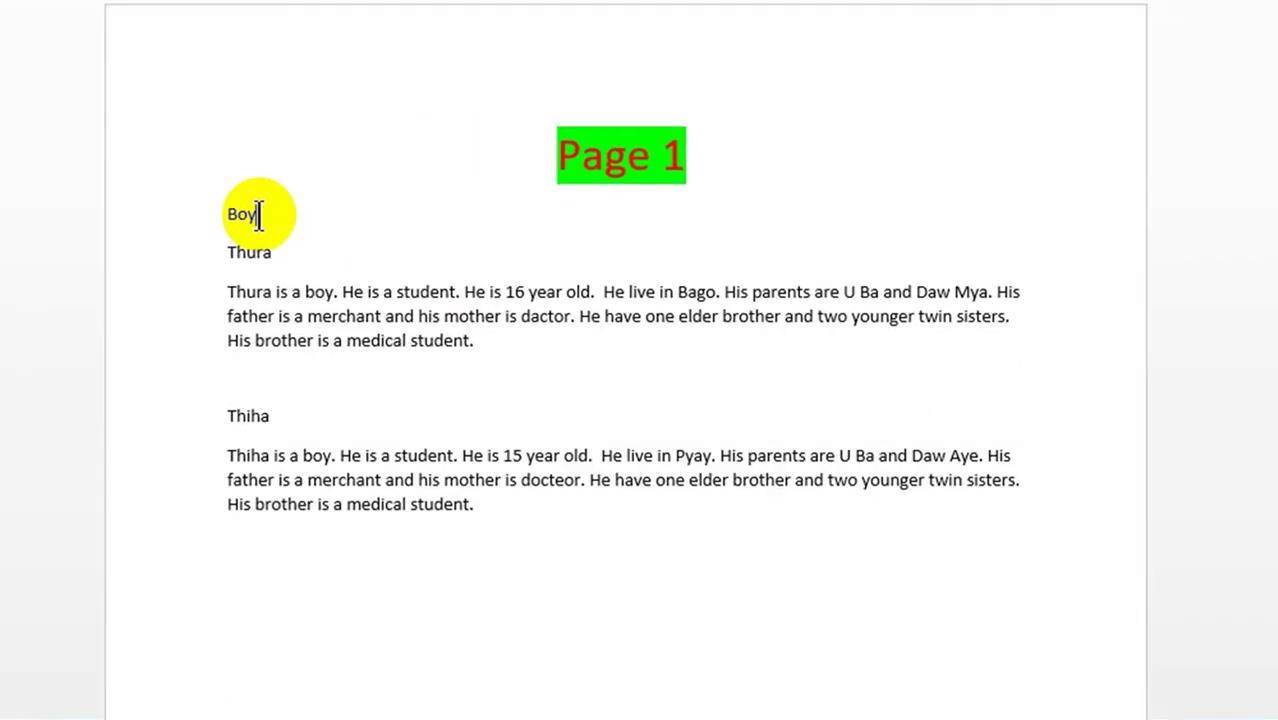
key("BackSpace")
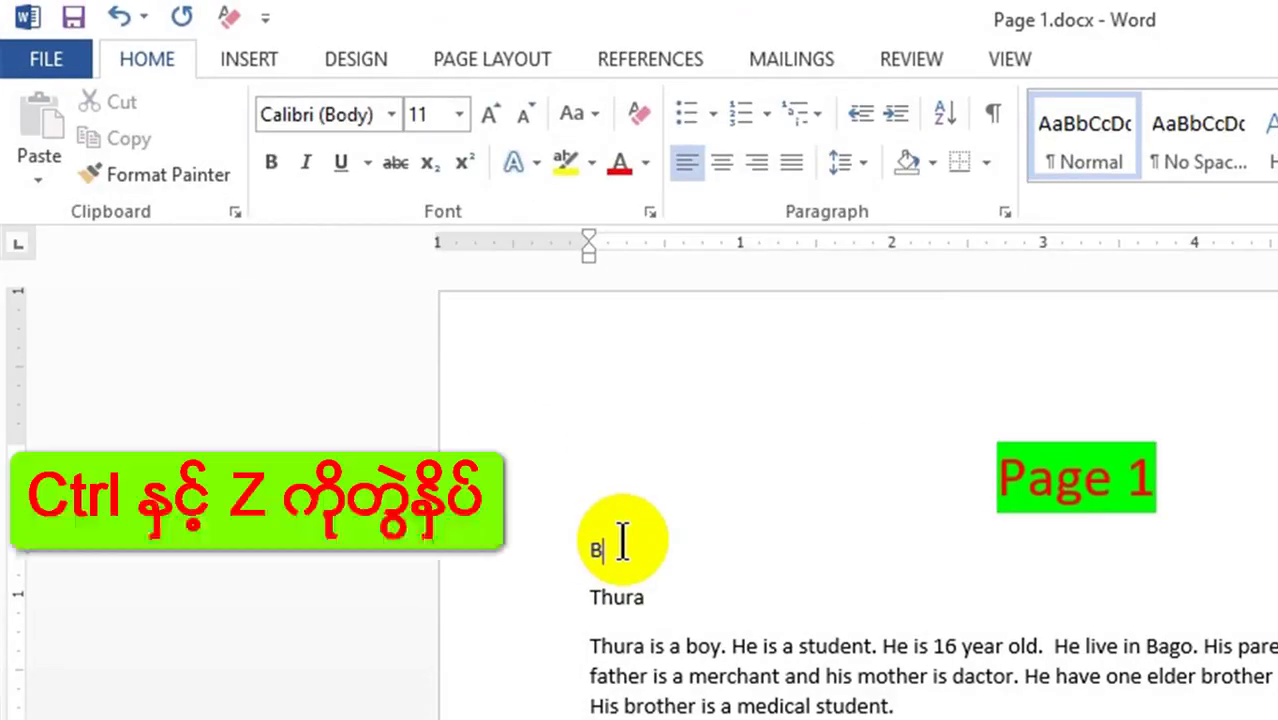
key("ctrl+z")
key("ctrl+z")
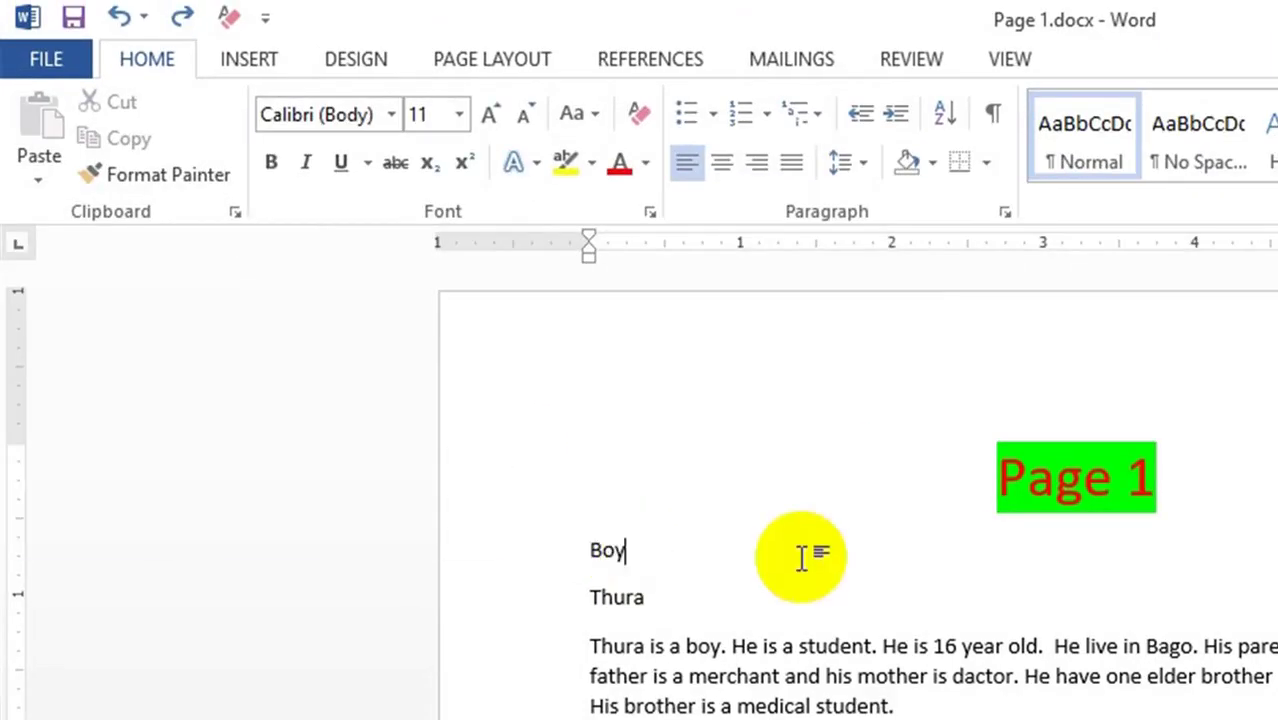
key("BackSpace")
left_click(120, 18)
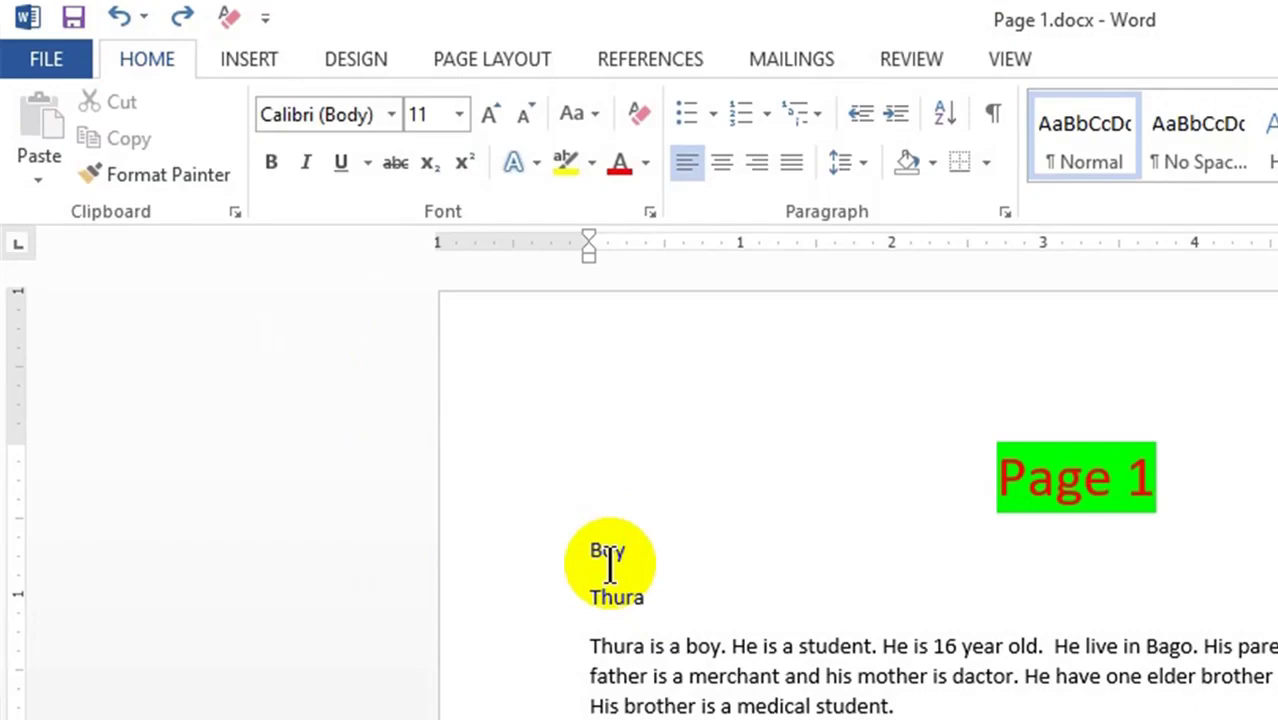
left_click(181, 17)
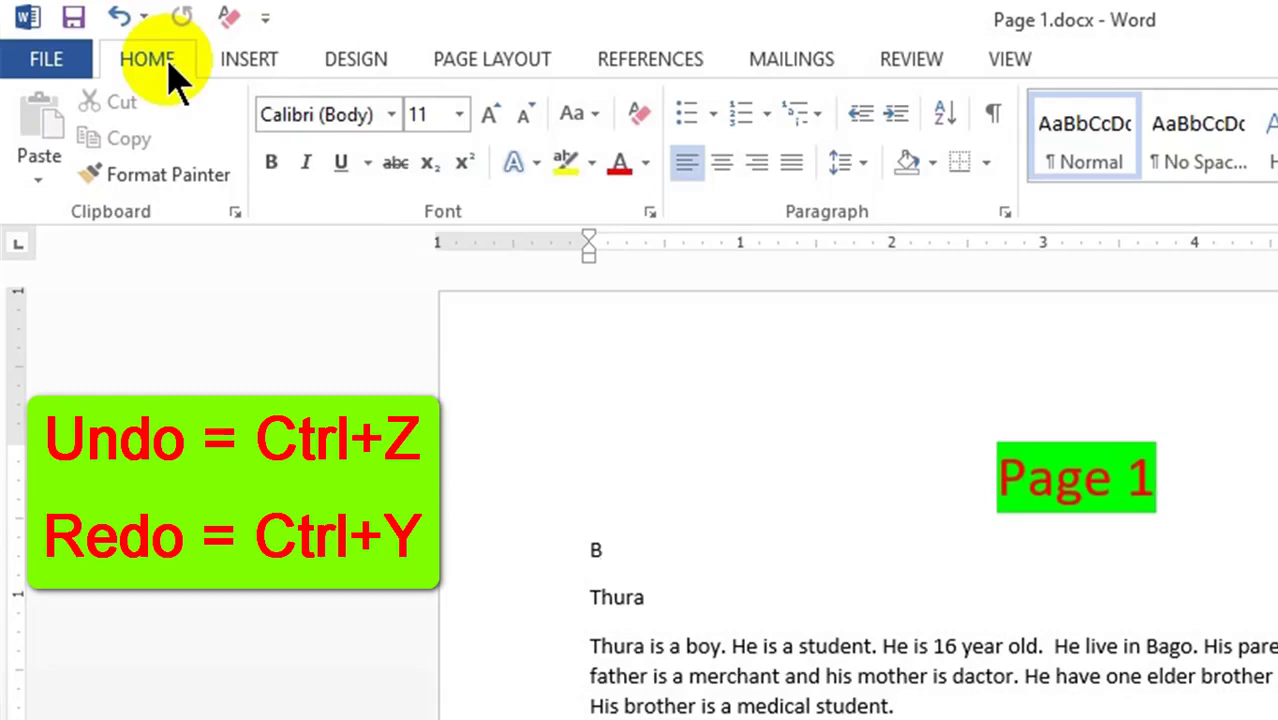
key("ctrl+y")
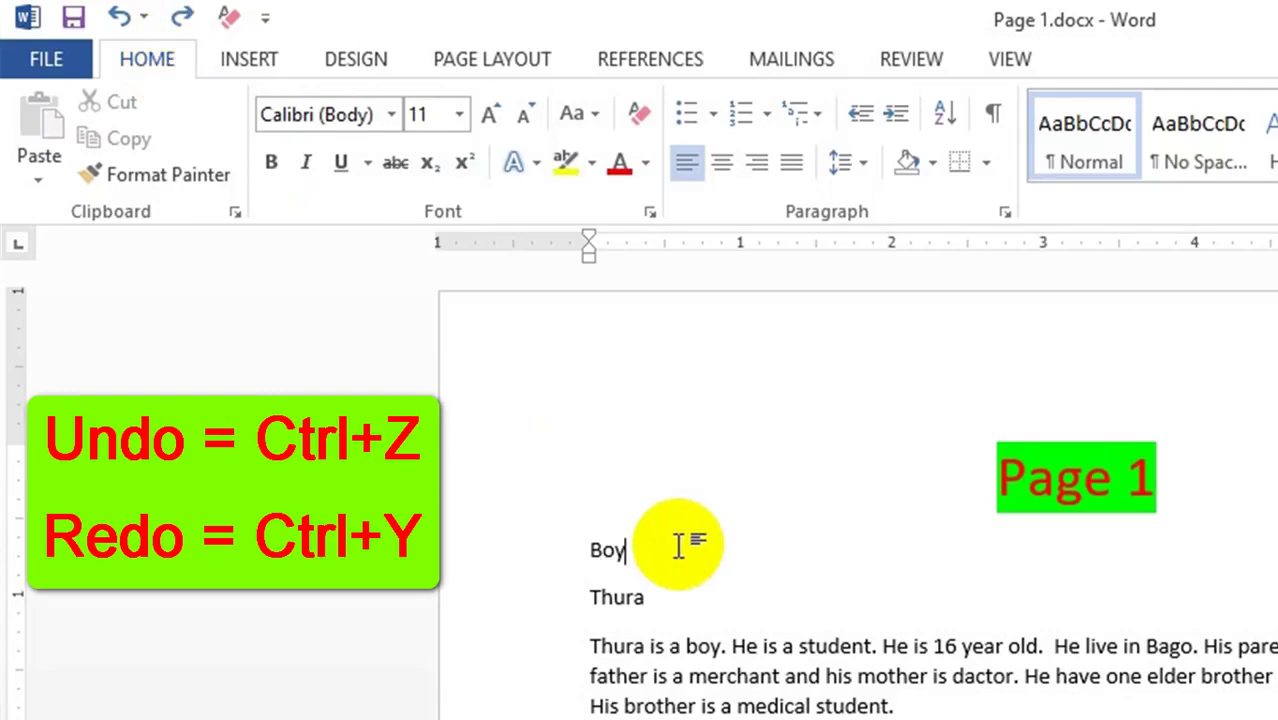
key("BackSpace")
key("BackSpace")
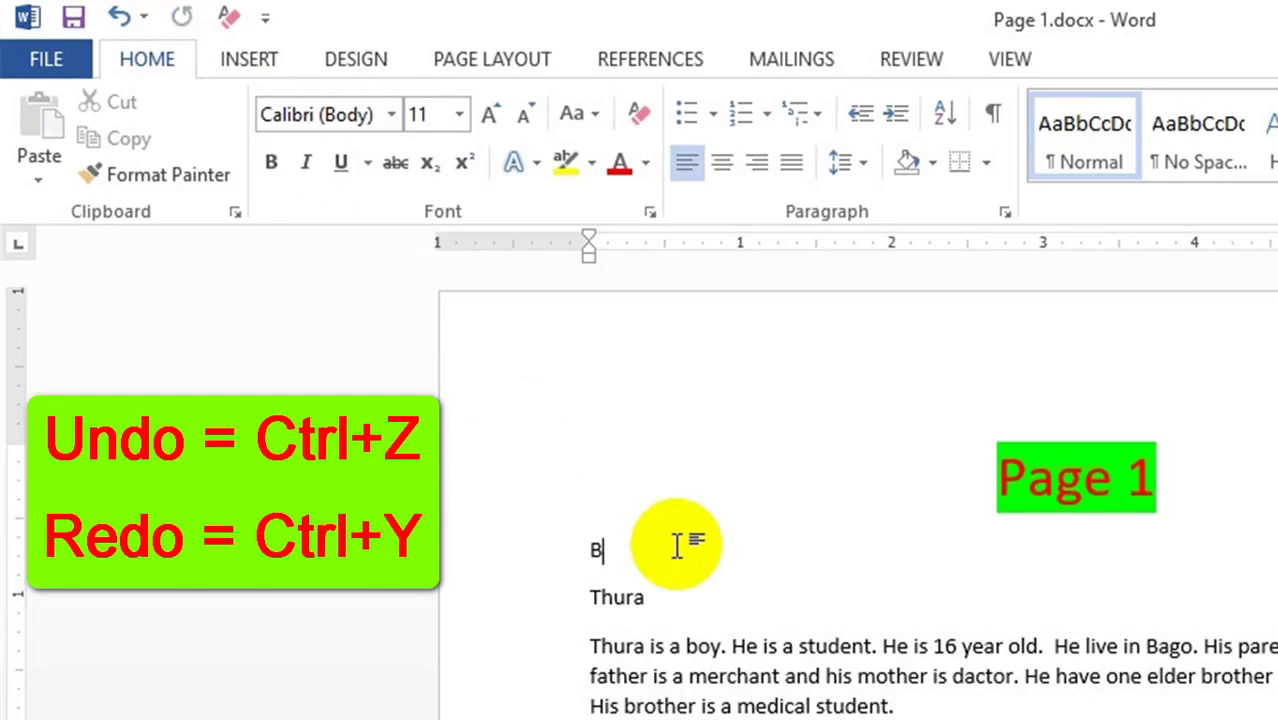
left_click(118, 17)
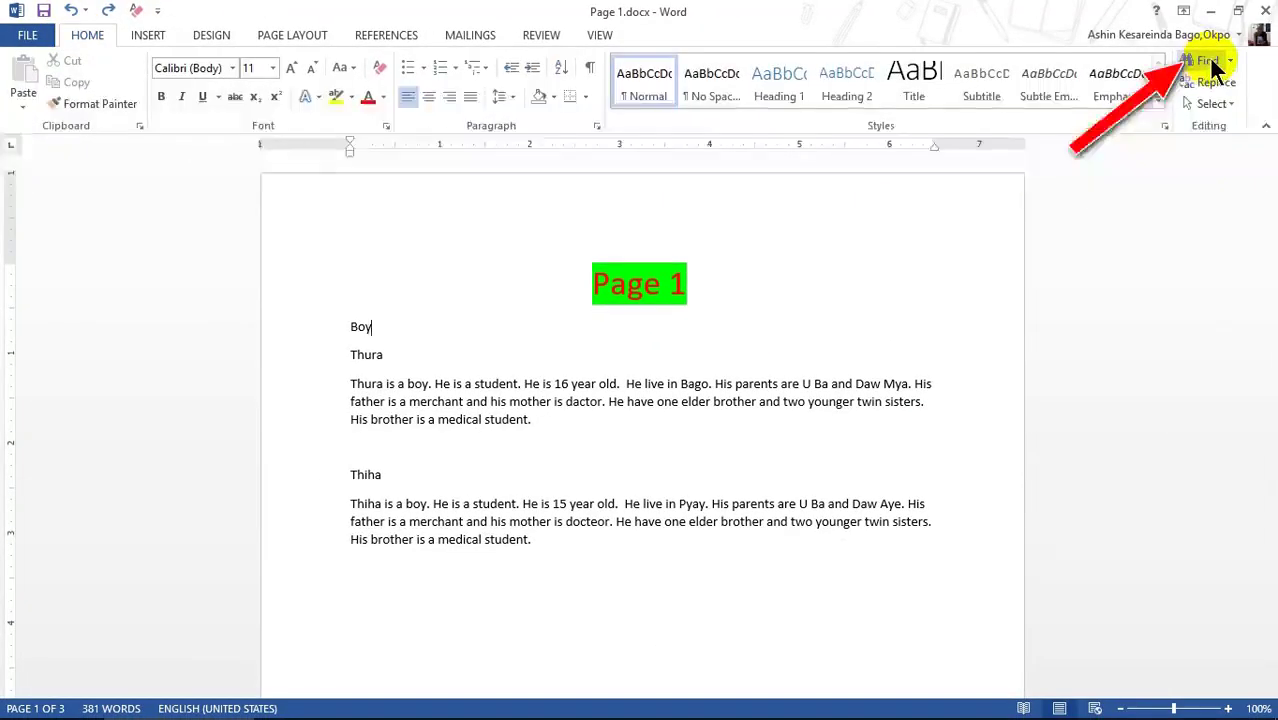
Step: Search the document for Pyay, then Bago, viewing Bago matches as results and page thumbnails
left_click(1210, 60)
type("Pyay")
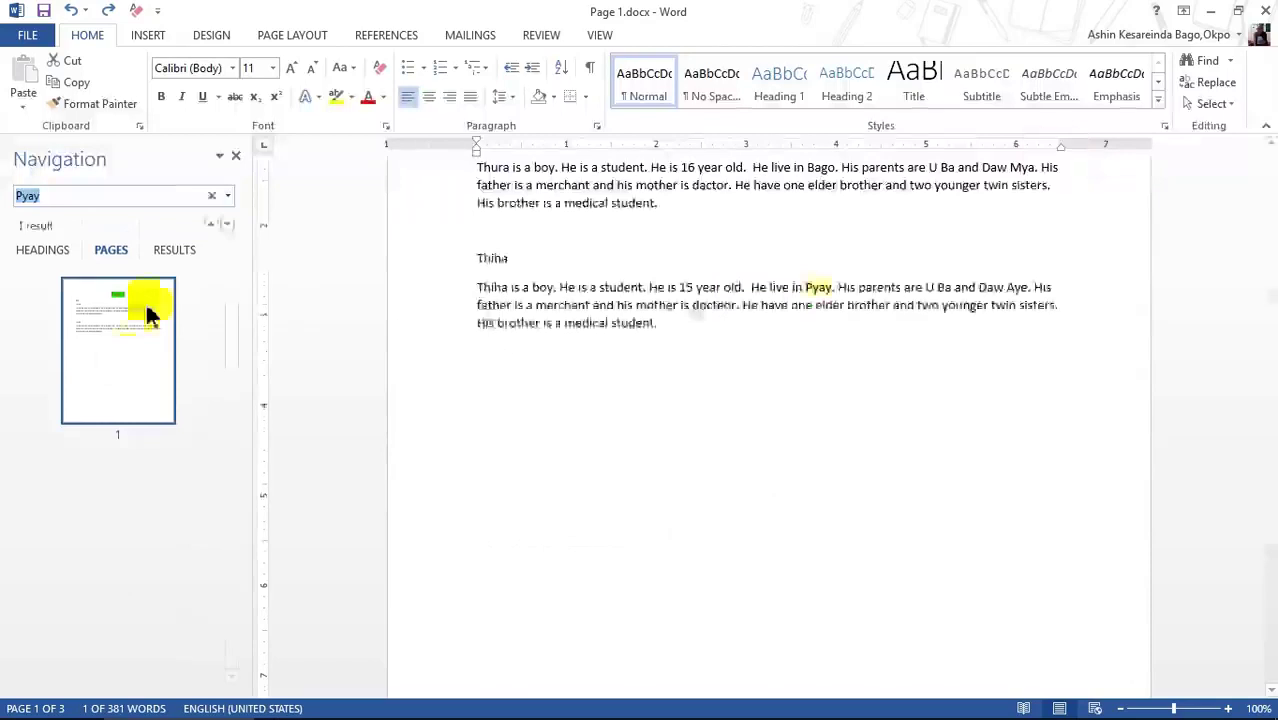
scroll(440, 342, "up", 4)
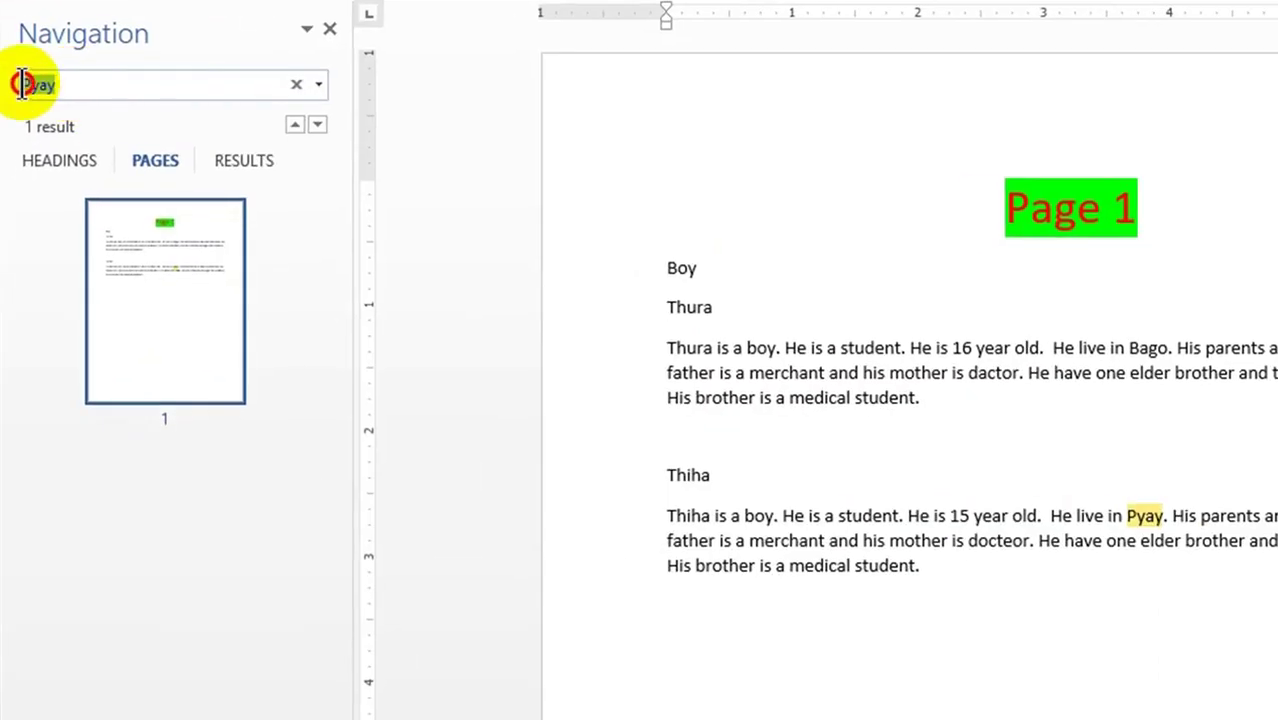
type("Bago")
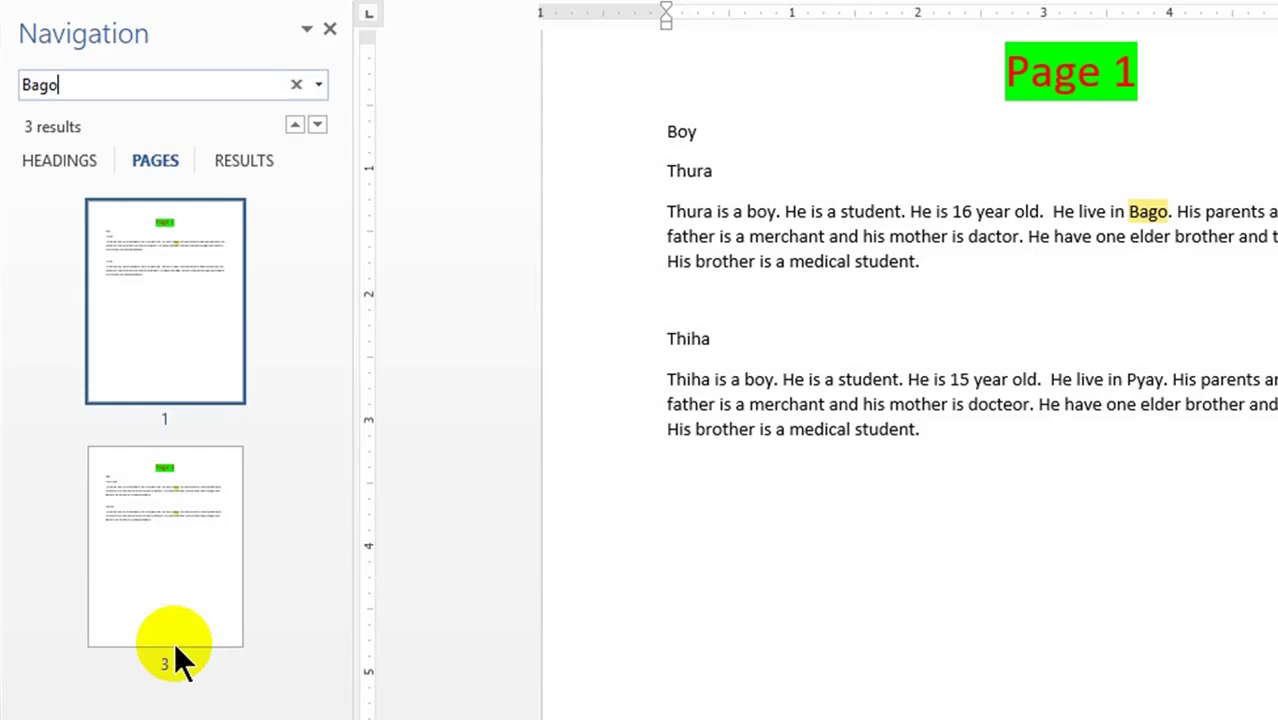
left_click(229, 157)
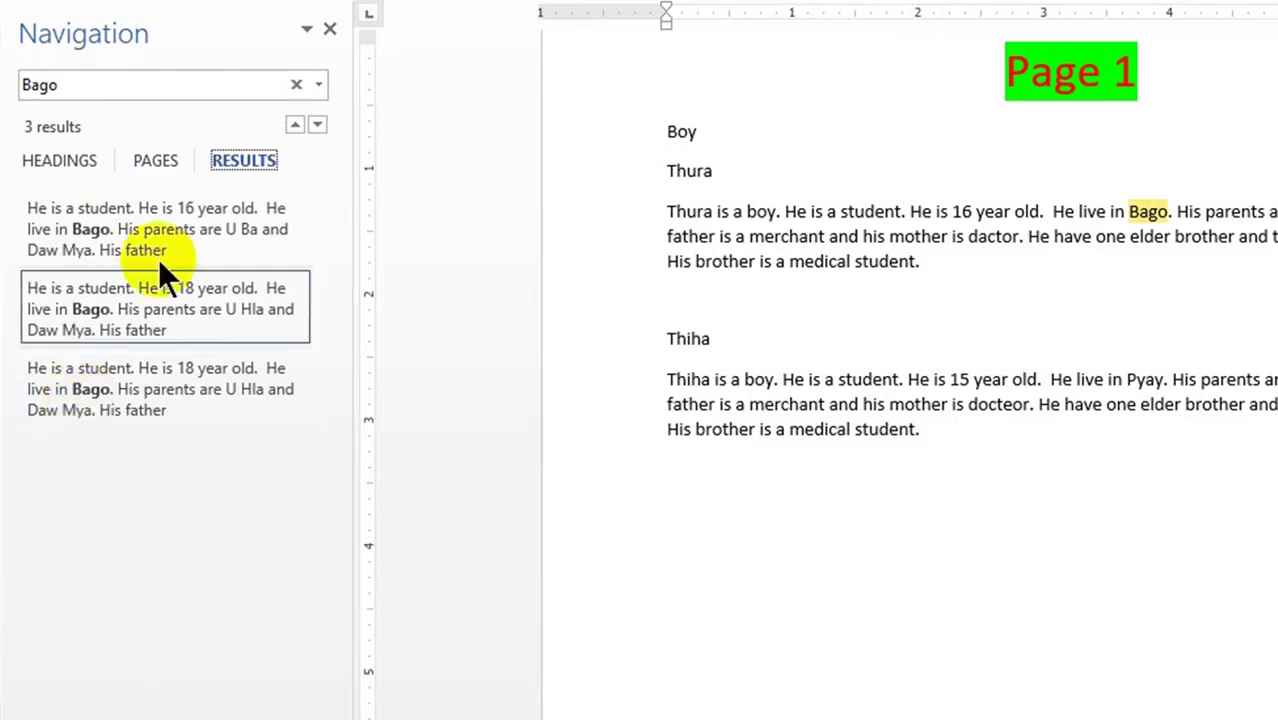
left_click(172, 162)
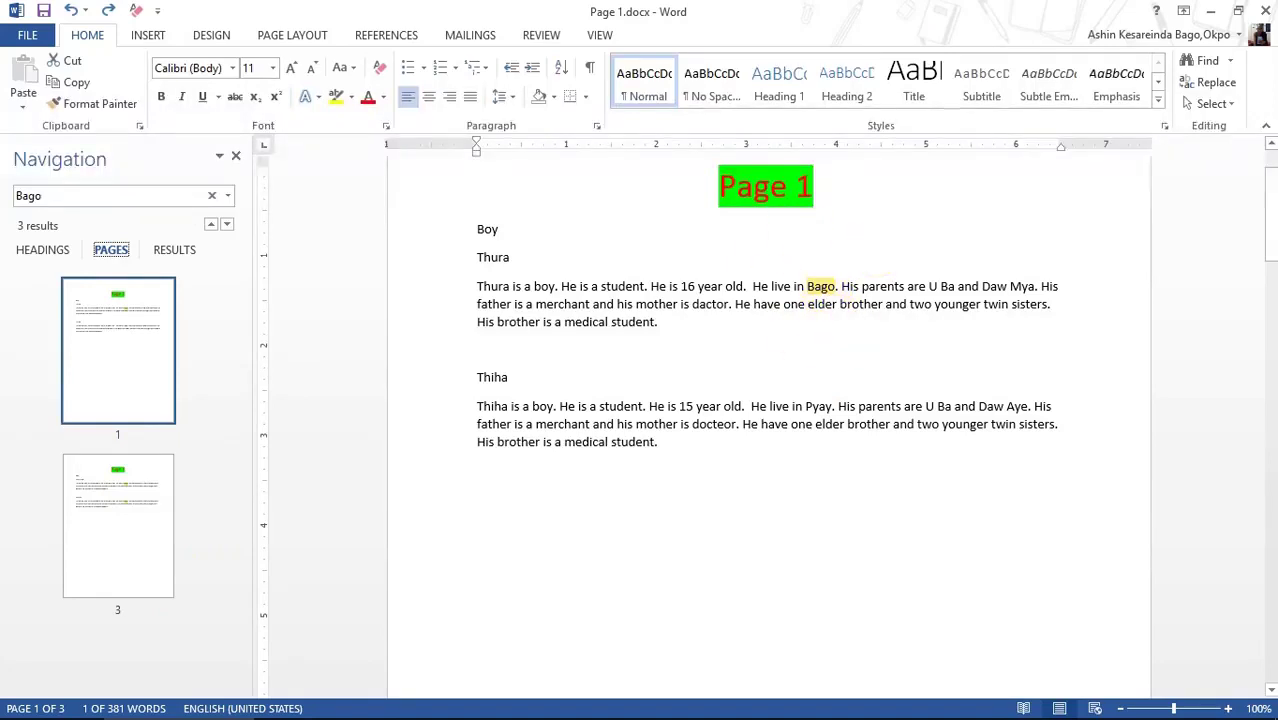
left_click_drag(1270, 237, 1270, 560)
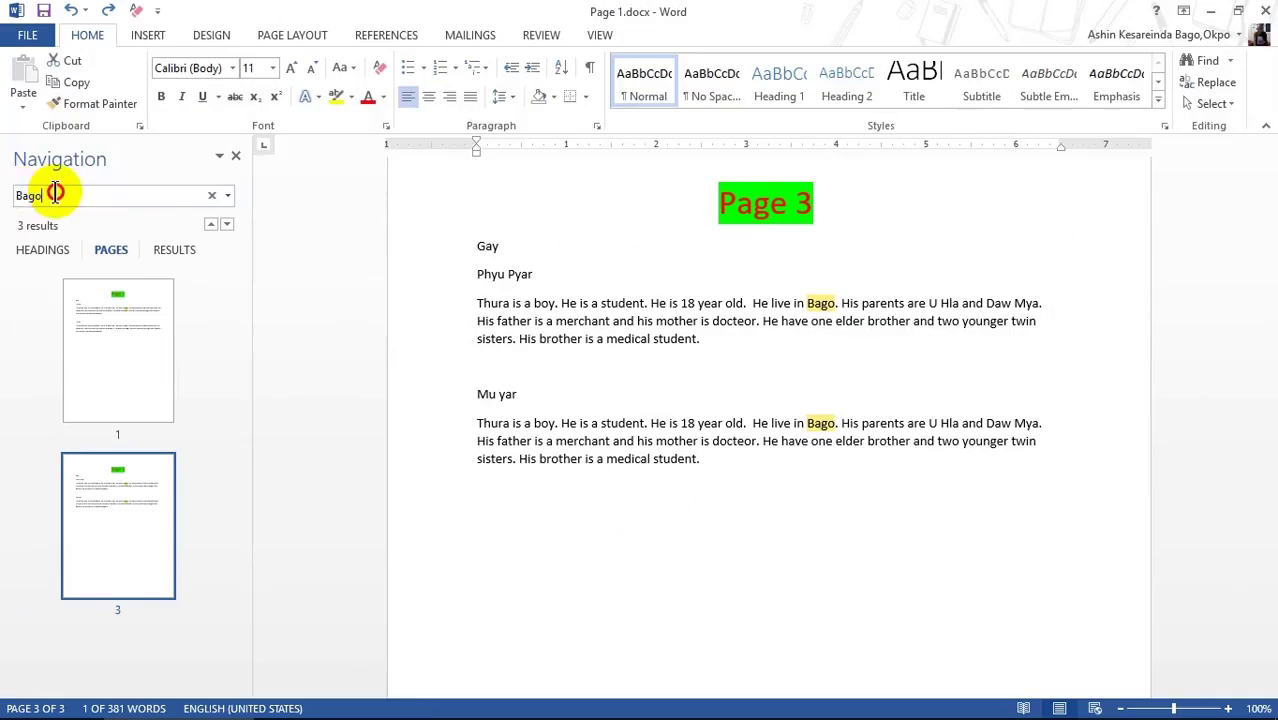
Step: Search for Pyay again and jump to its single match in Thiha's paragraph
left_click(18, 195)
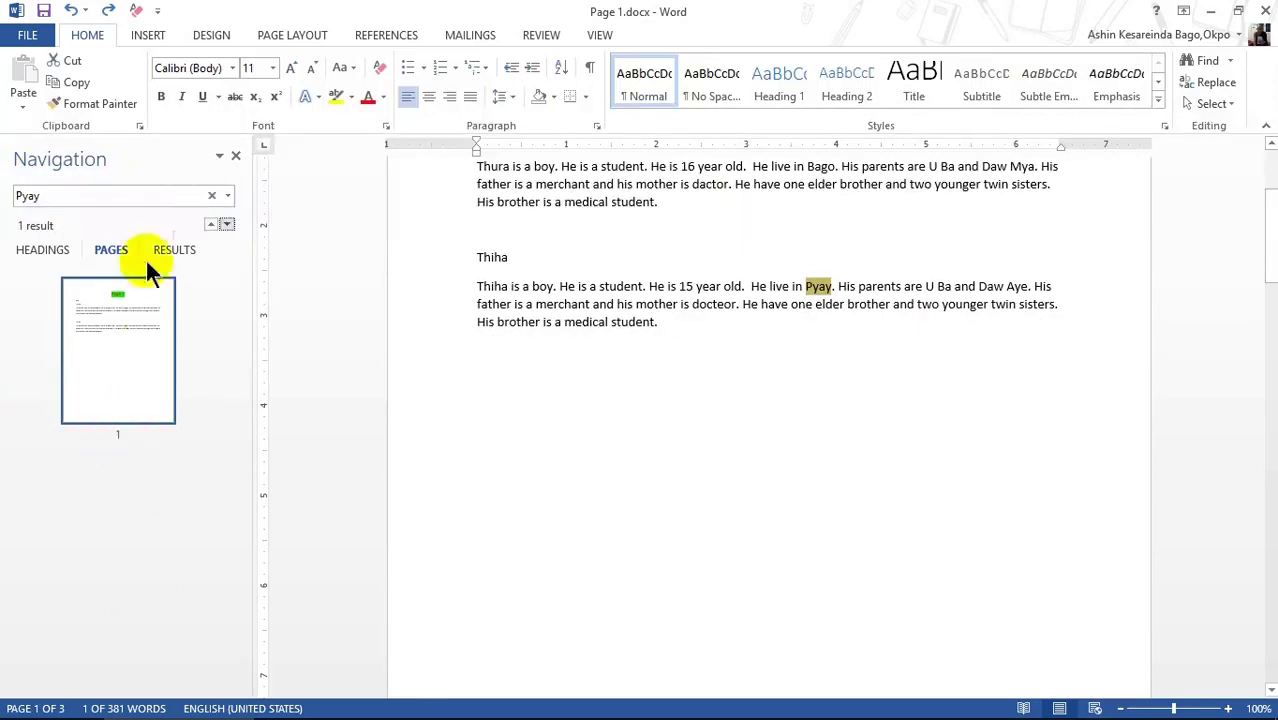
left_click(176, 250)
left_click(69, 319)
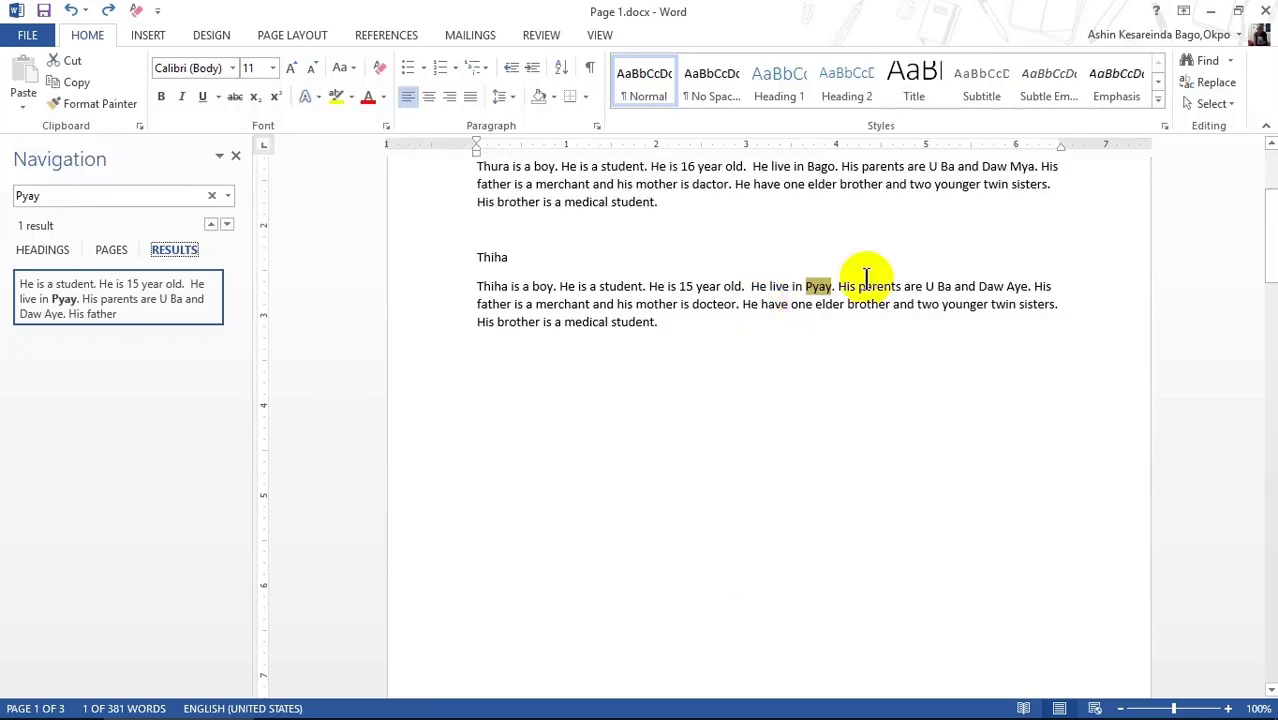
scroll(840, 340, "up", 3)
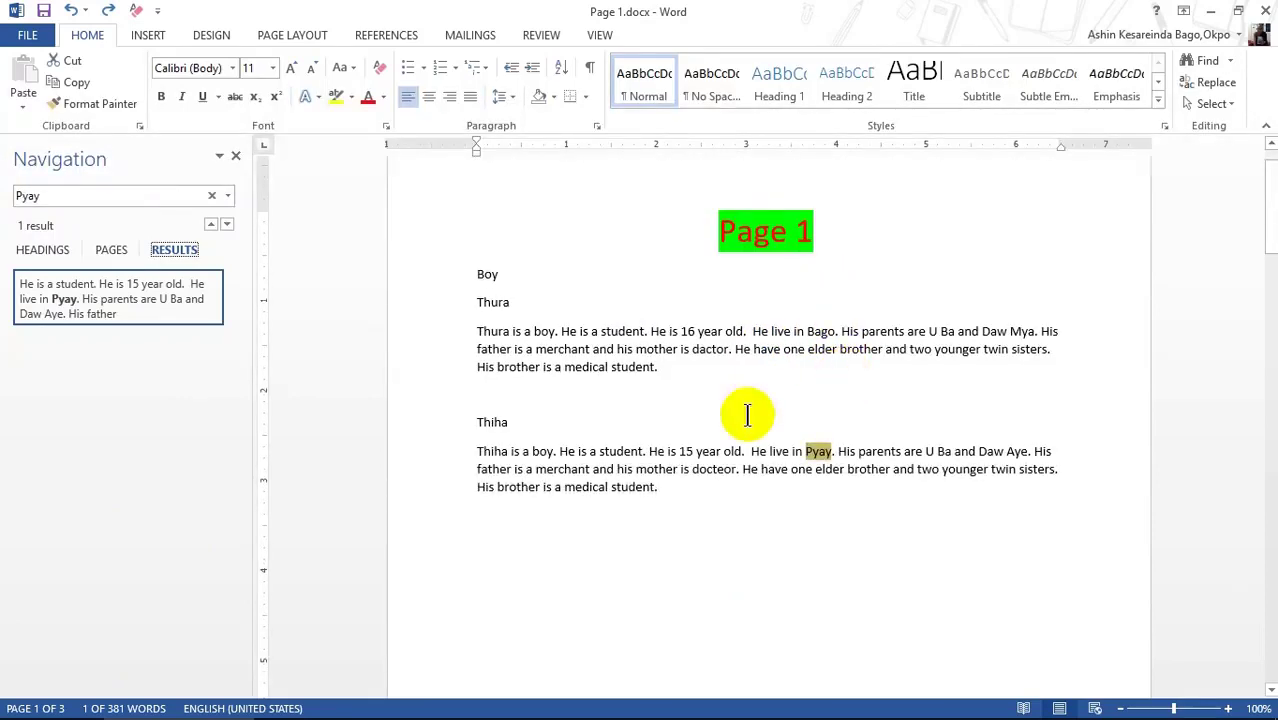
left_click(477, 276)
left_click(1230, 60)
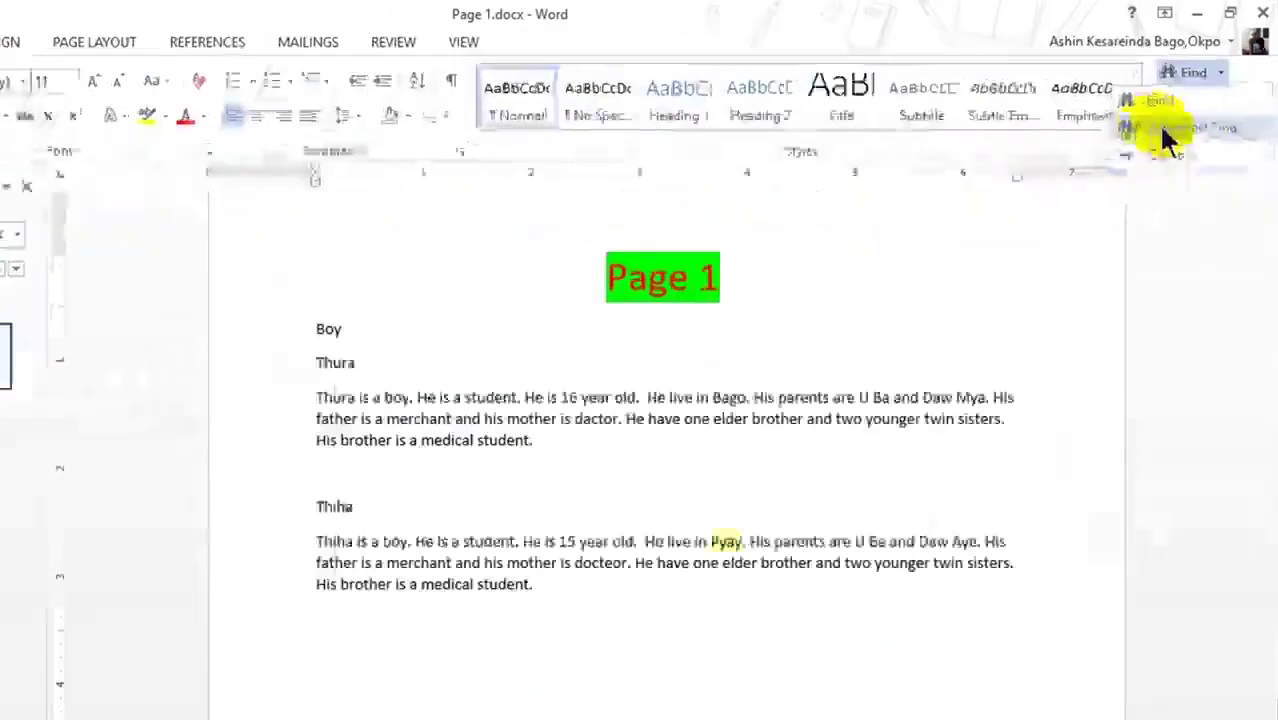
Step: Replace the Pyay in Thiha's paragraph with Taung Gyi through Advanced Find
left_click(1212, 118)
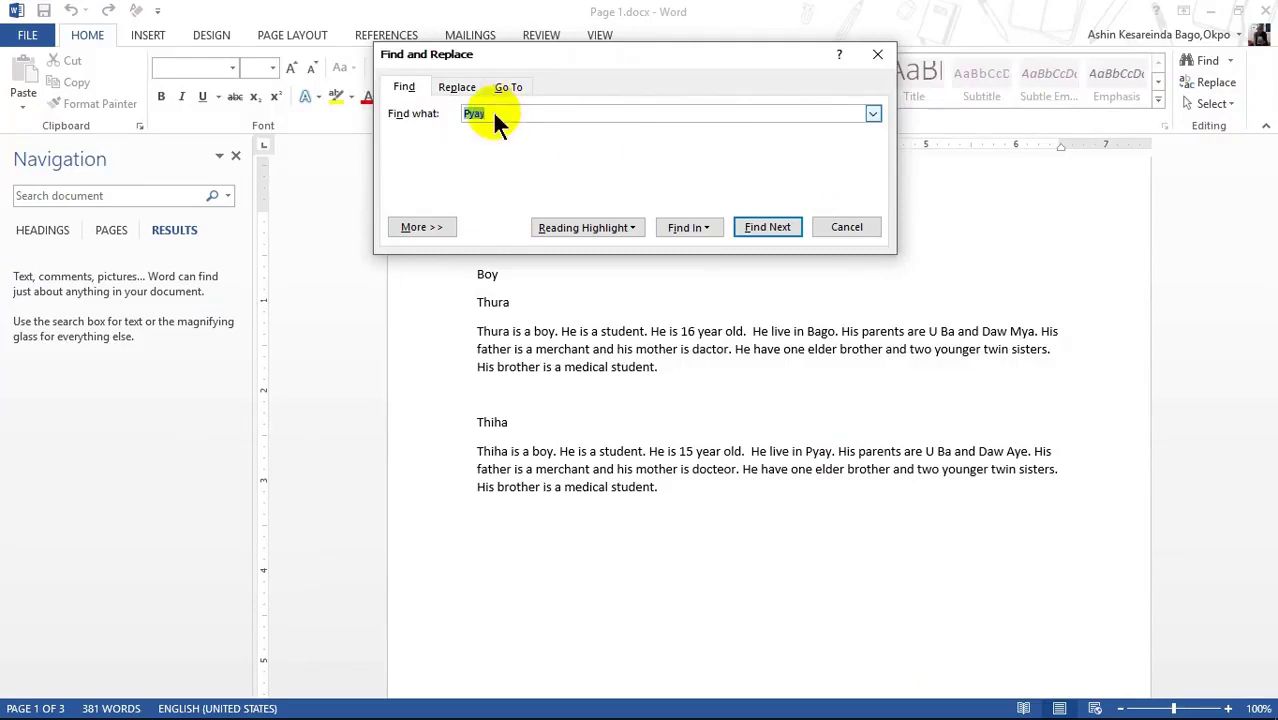
left_click(757, 229)
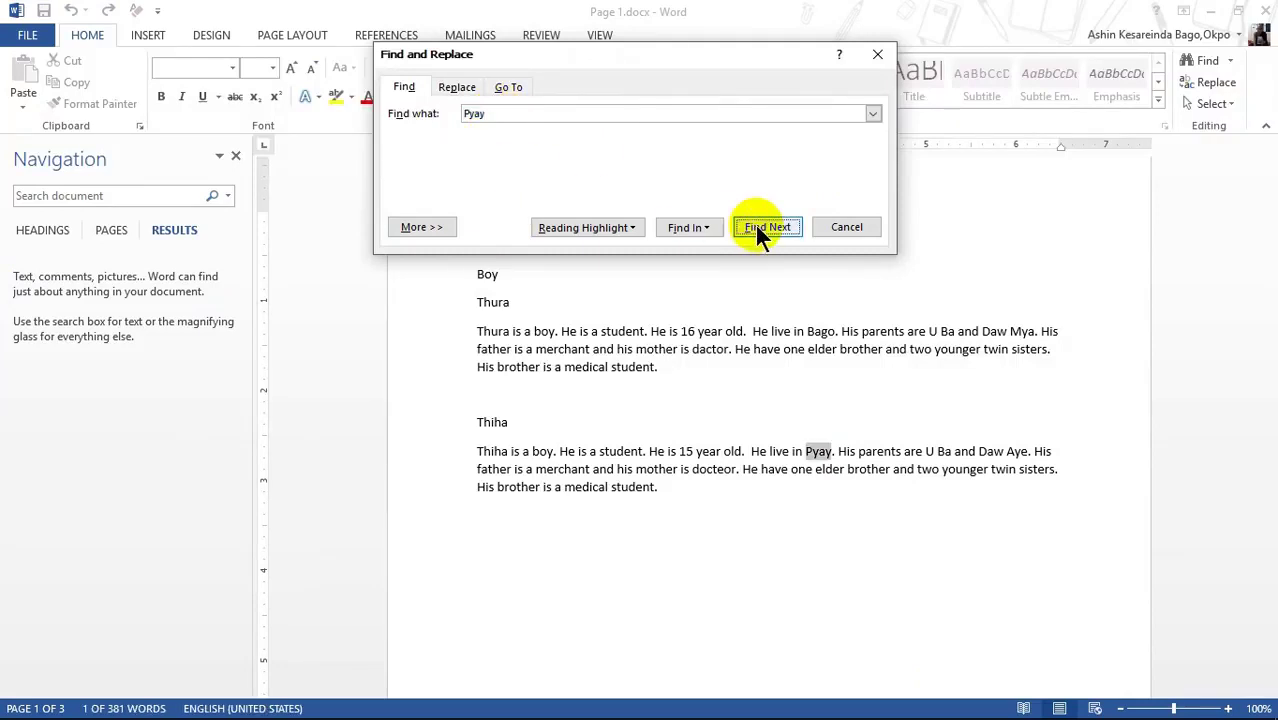
left_click(457, 87)
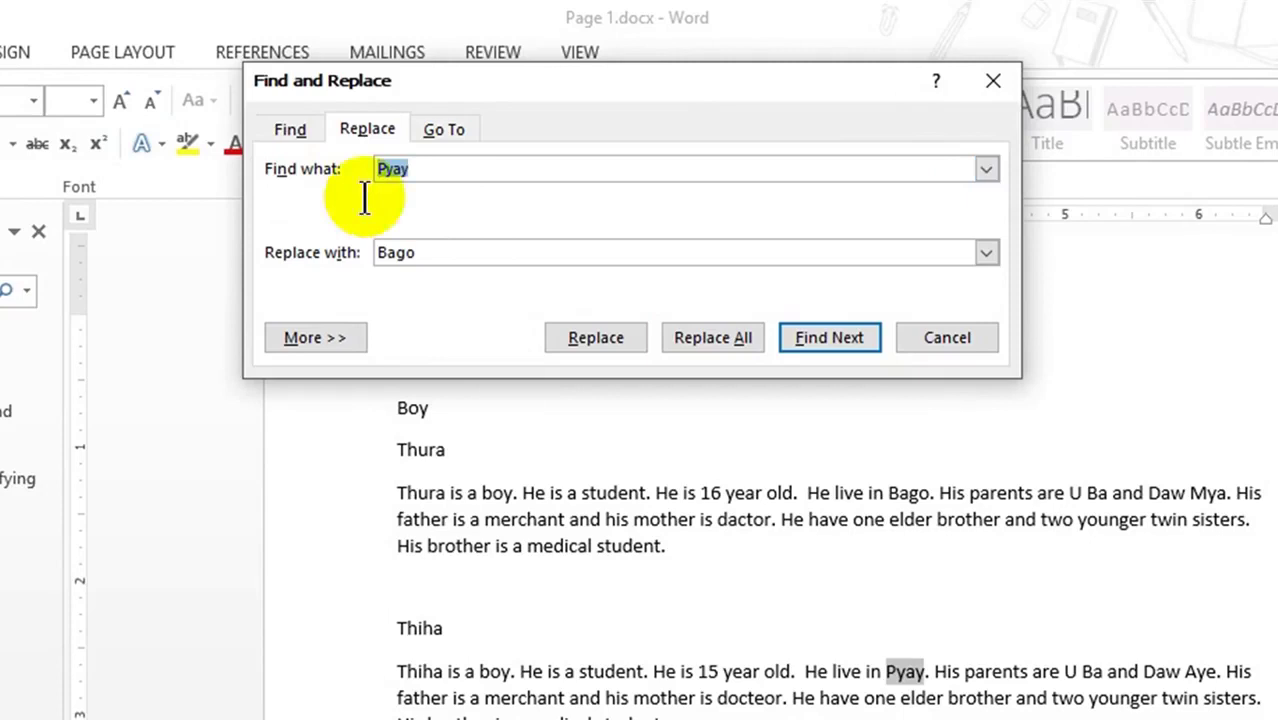
left_click(405, 252)
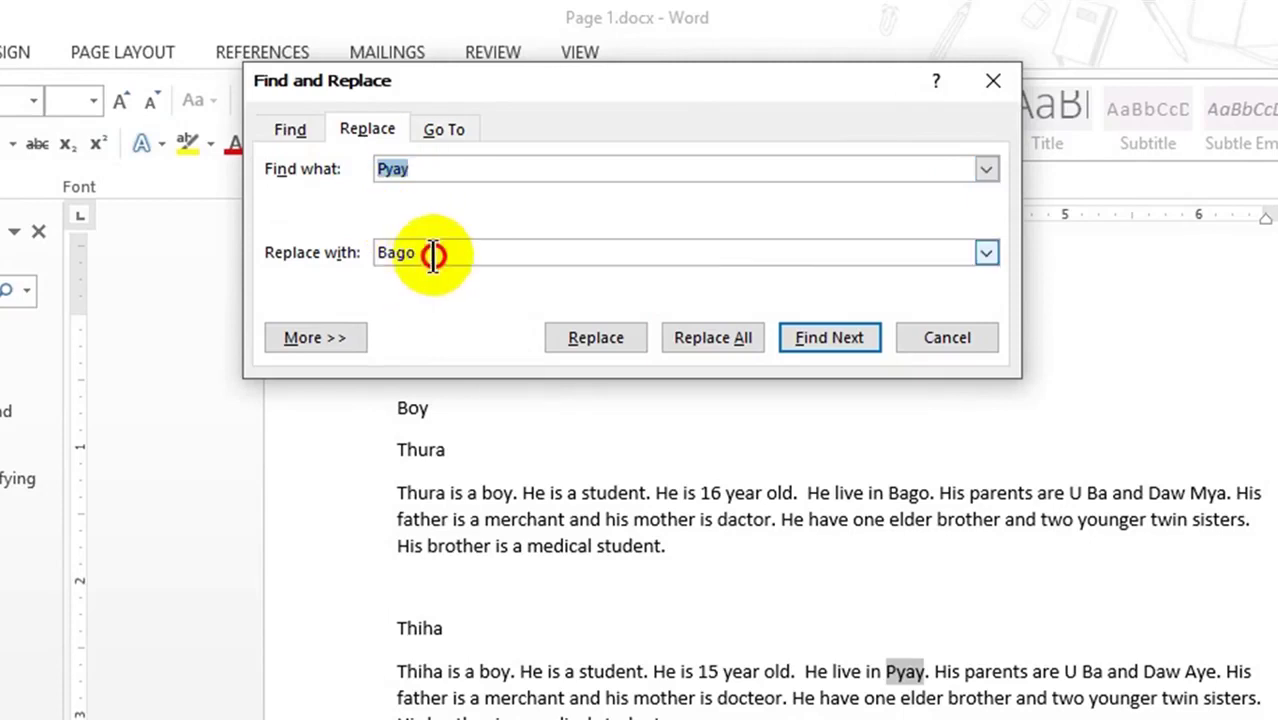
left_click_drag(433, 254, 371, 252)
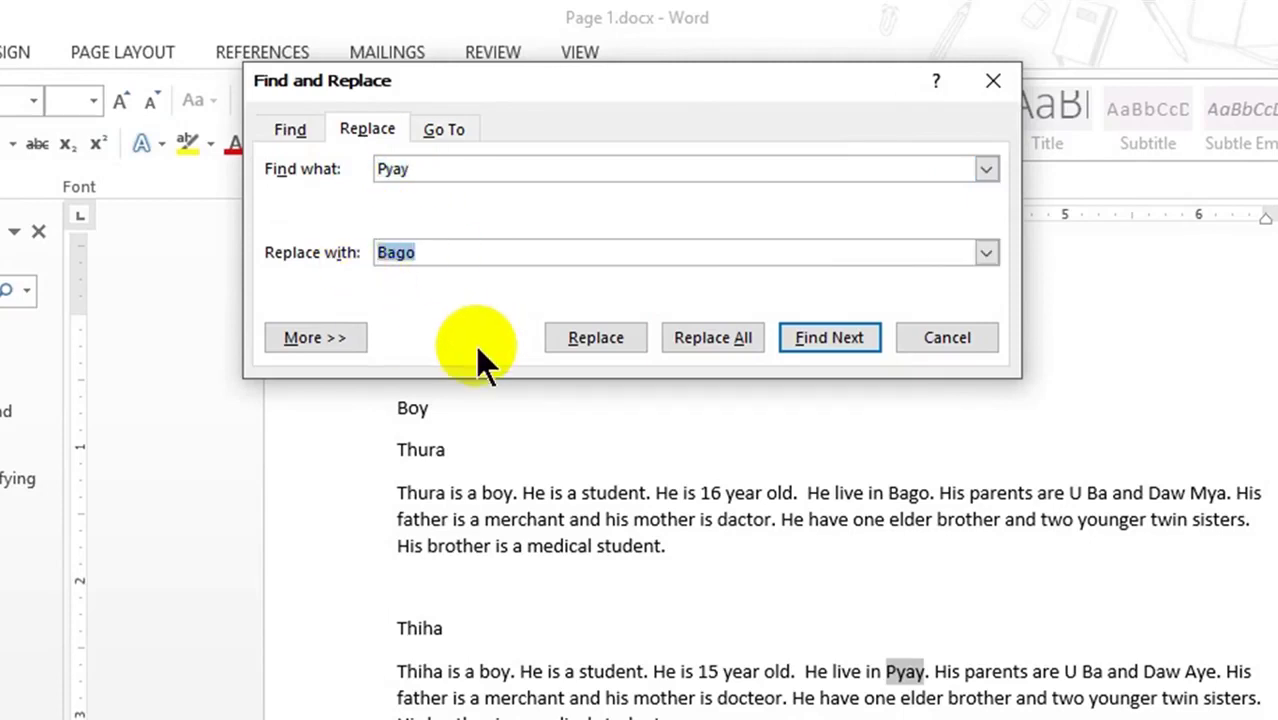
type("Ta")
type("ung G")
type("yi")
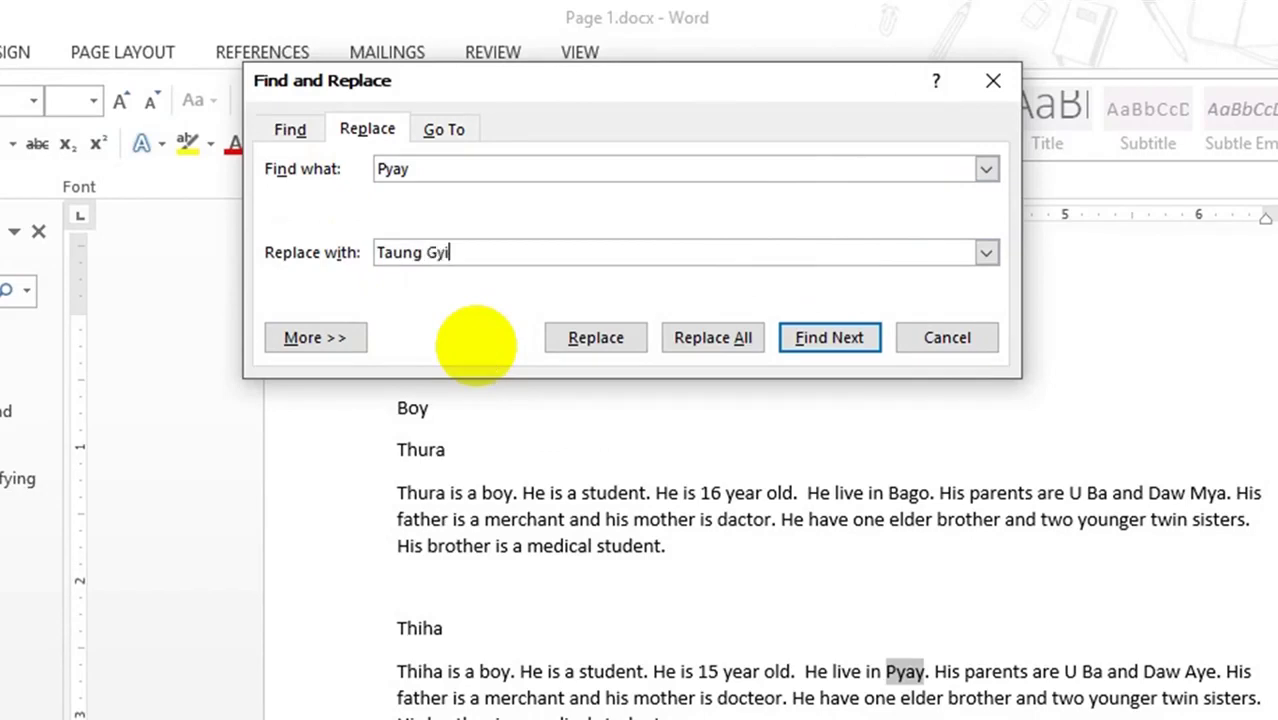
left_click(590, 344)
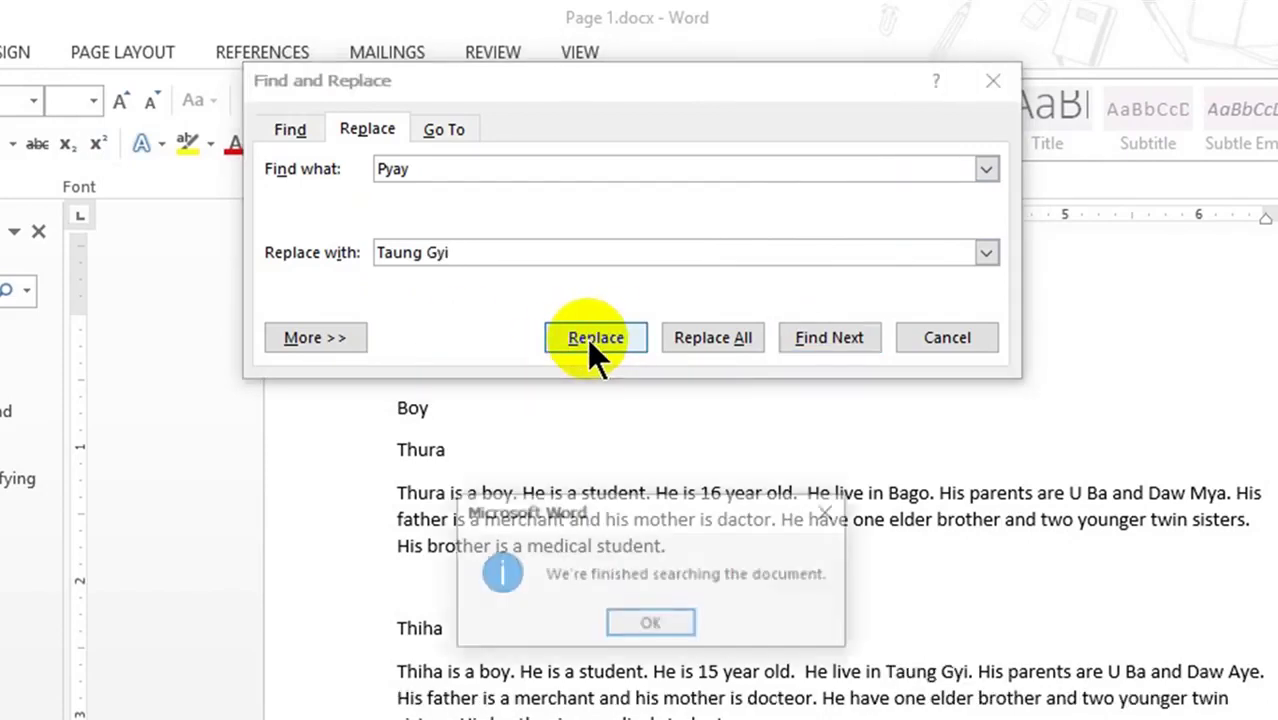
left_click(643, 614)
left_click(878, 60)
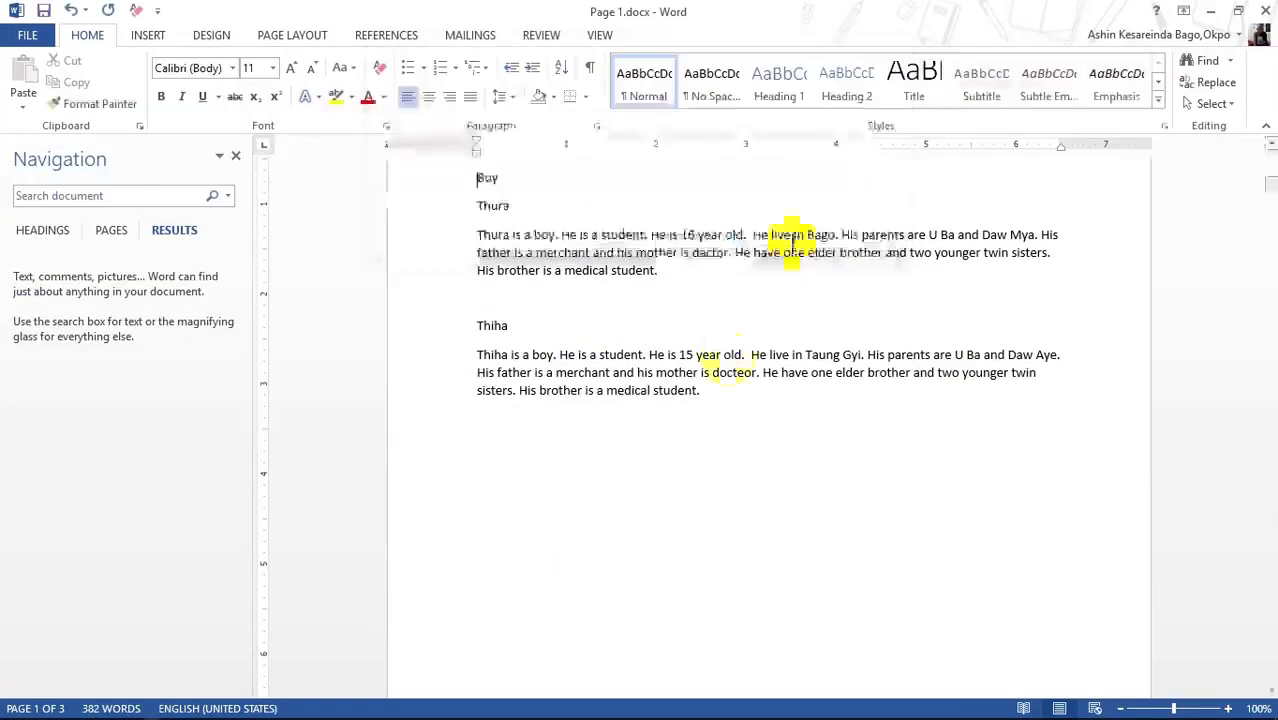
scroll(750, 375, "up", 3)
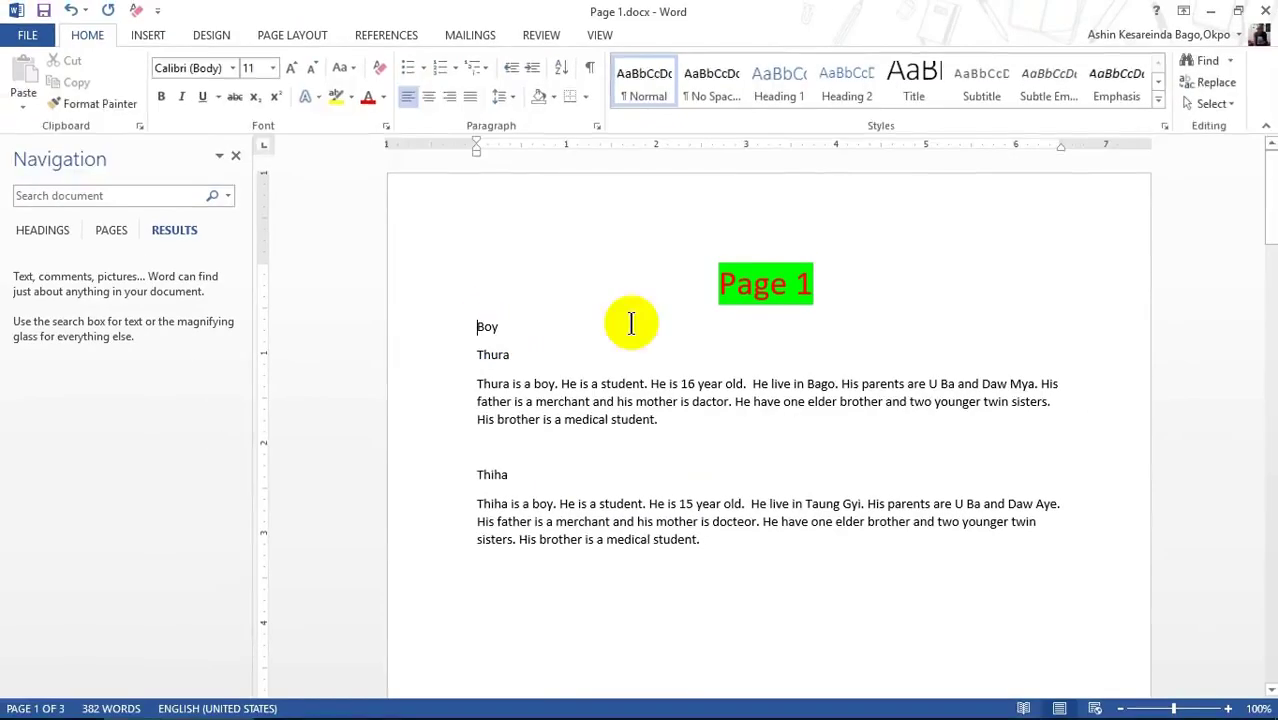
Step: Use Replace All to change all 3 occurrences of Bago to Yangon
left_click(1218, 60)
type("Pyay")
left_click(1230, 61)
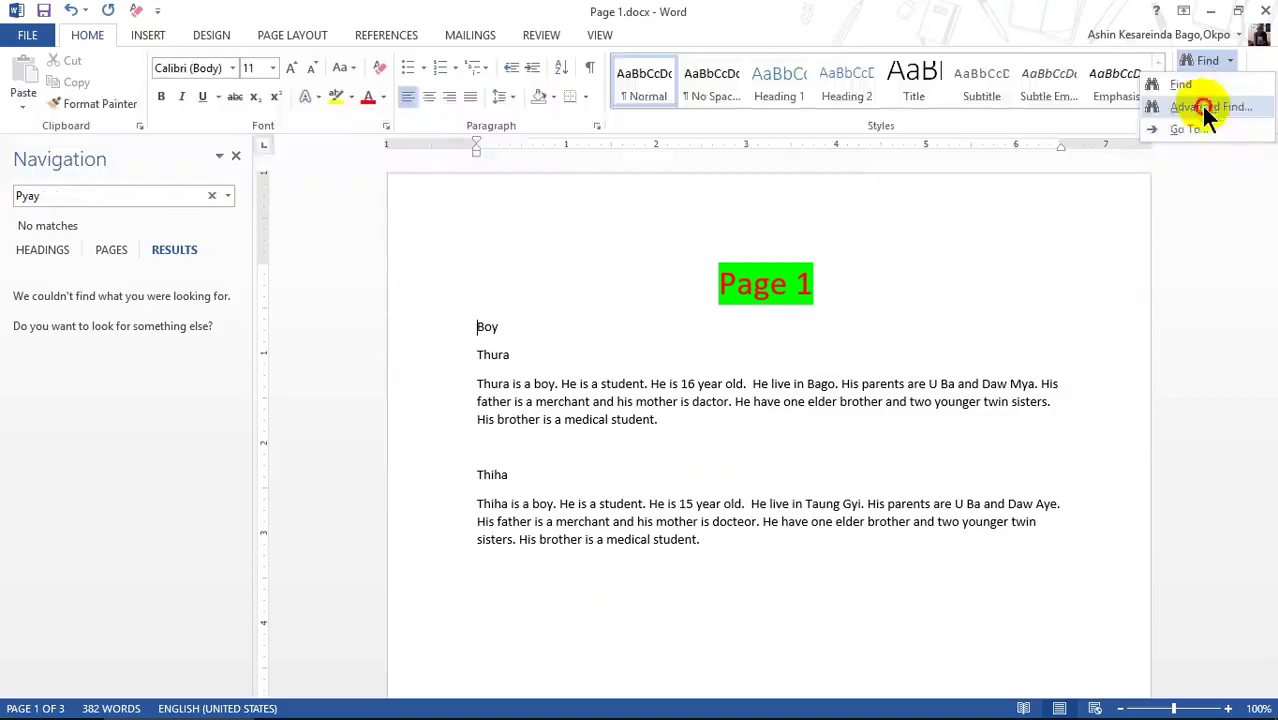
left_click(1207, 108)
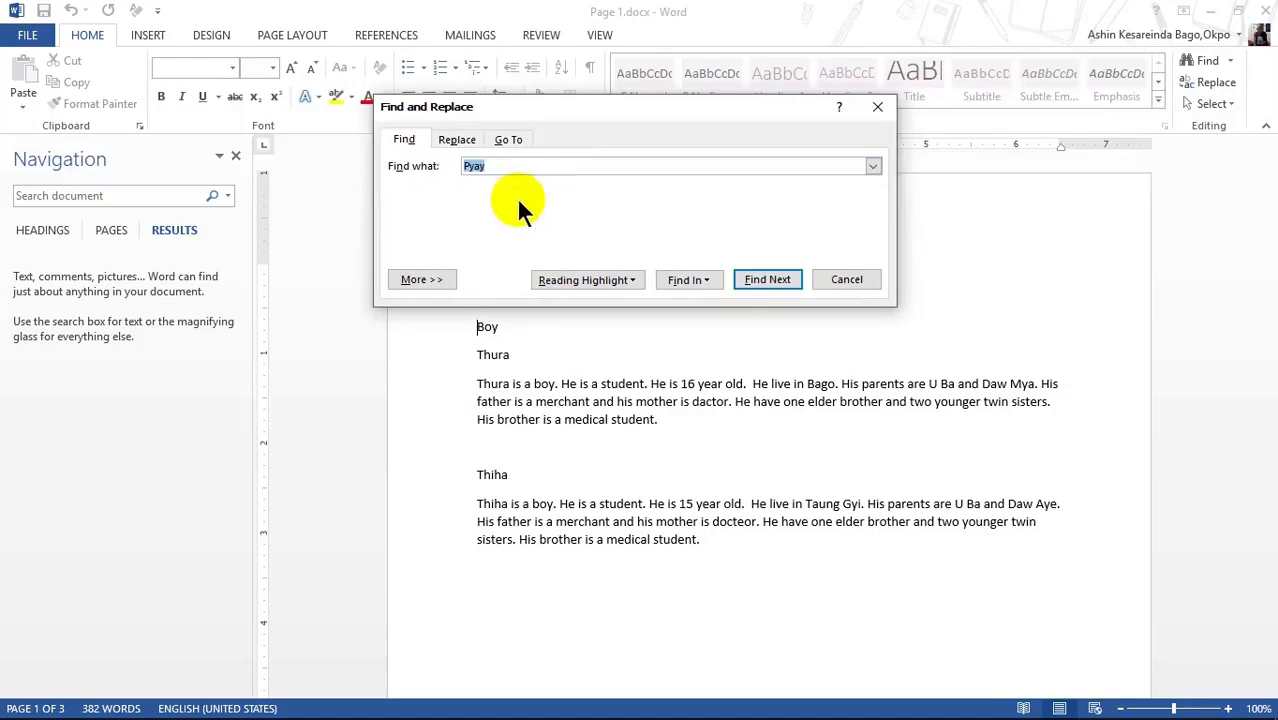
type("Ba")
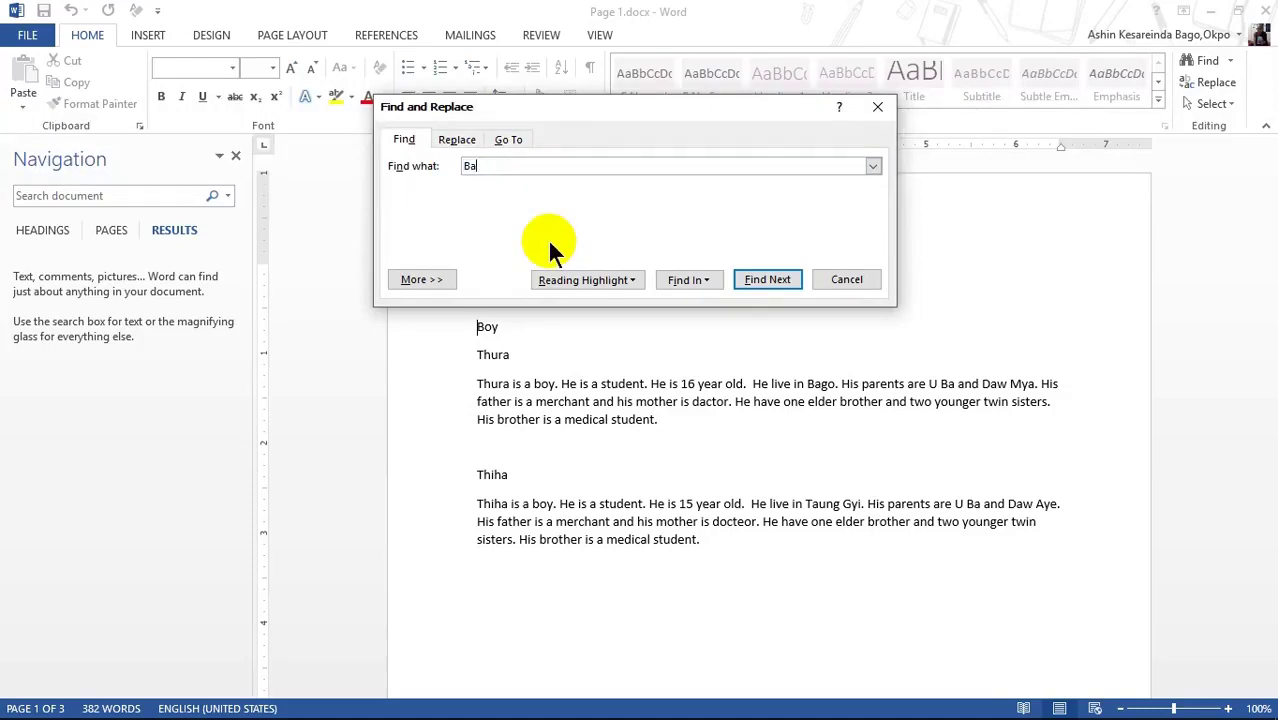
type("go")
left_click(458, 142)
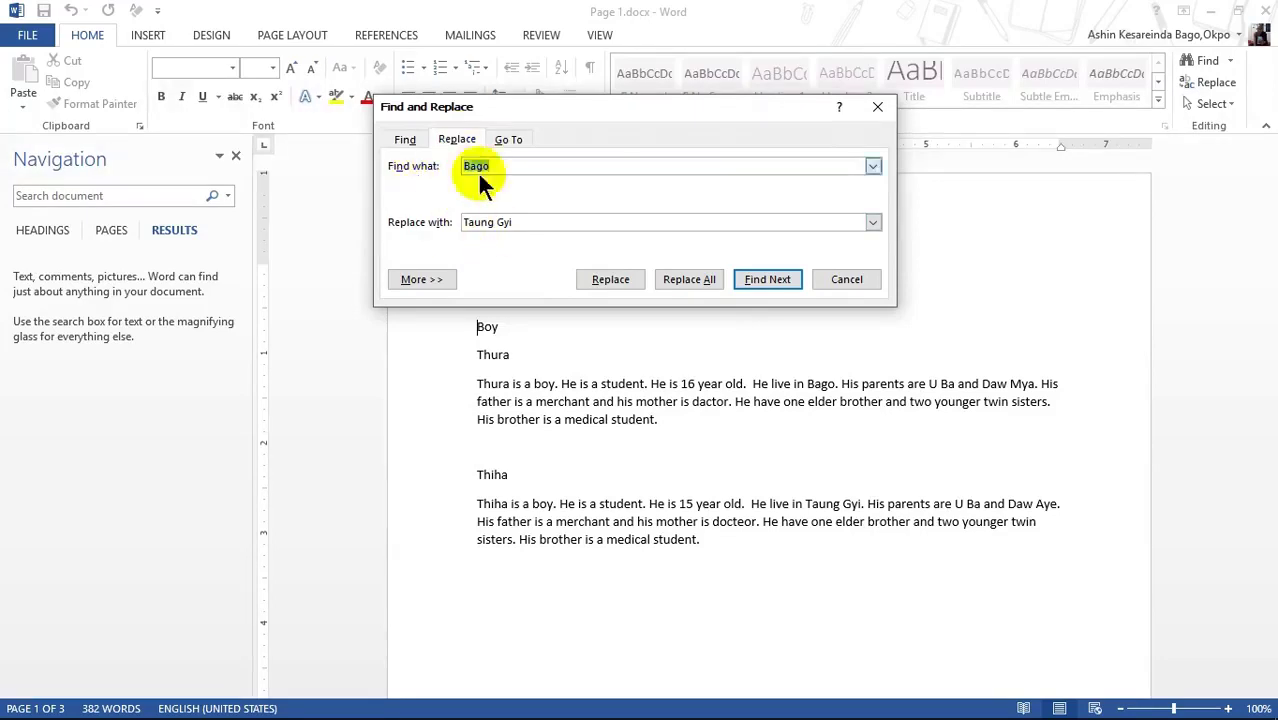
left_click_drag(511, 221, 450, 221)
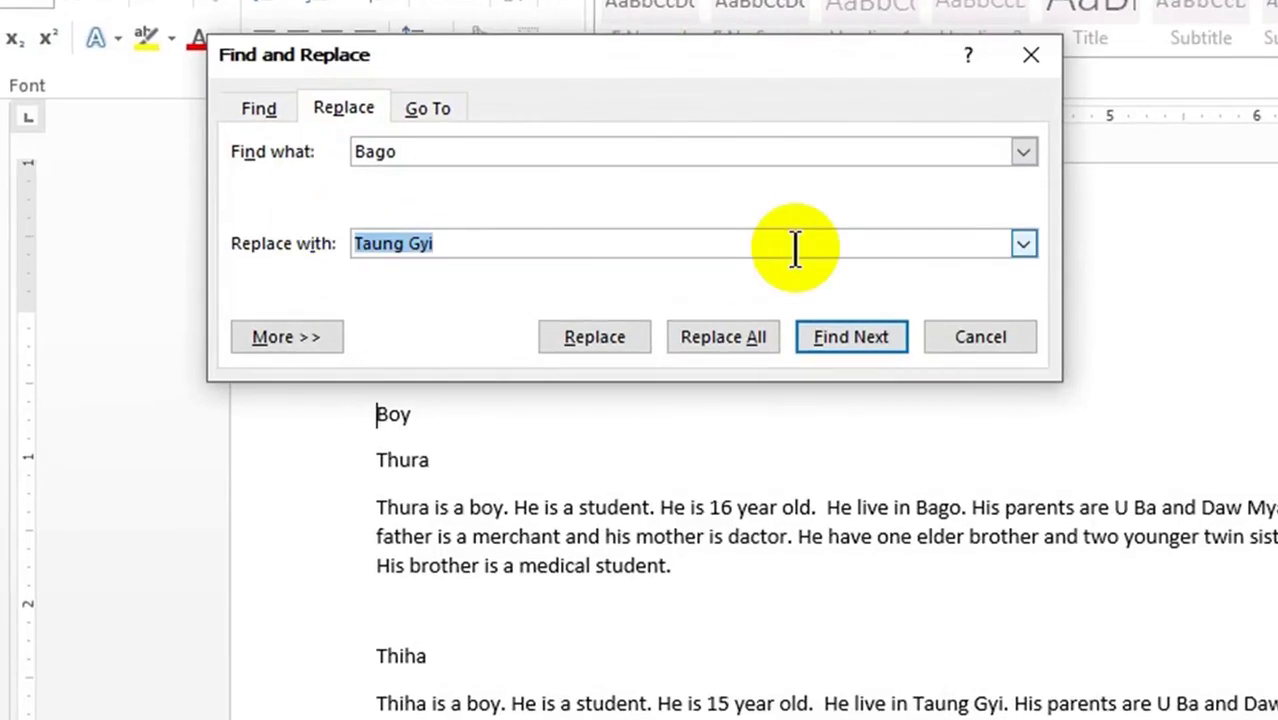
type("Yangon")
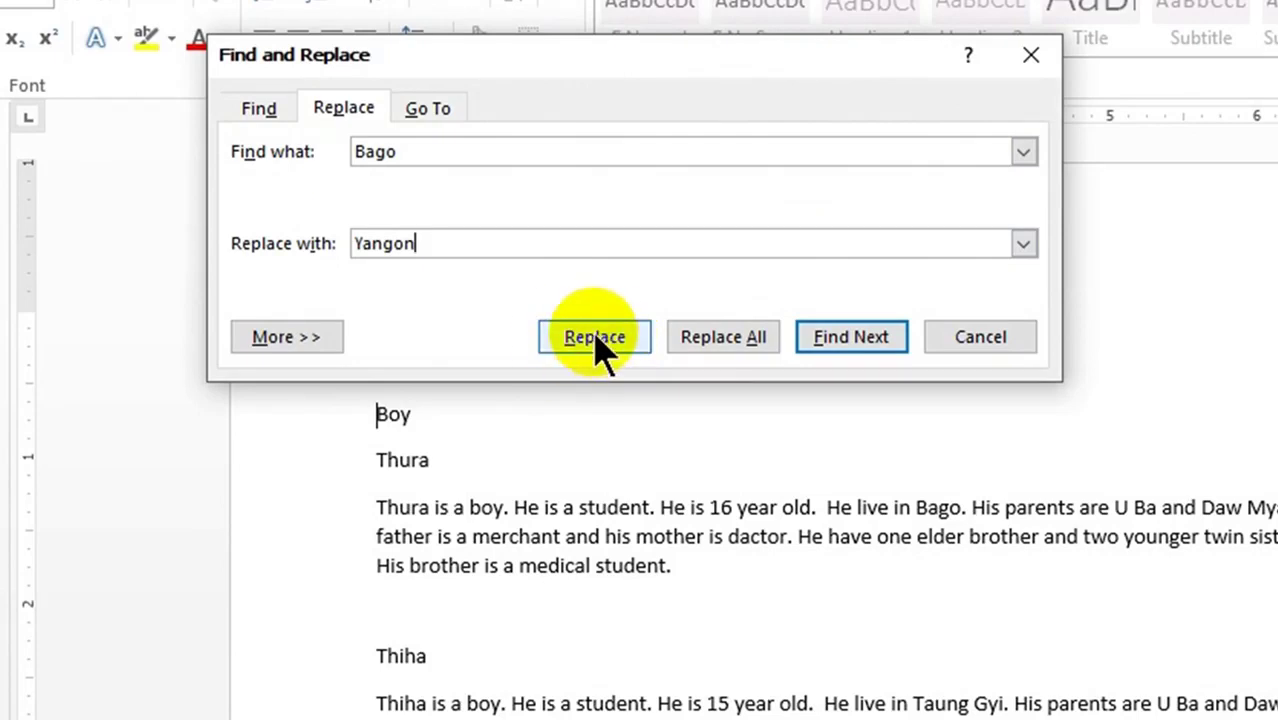
left_click(718, 337)
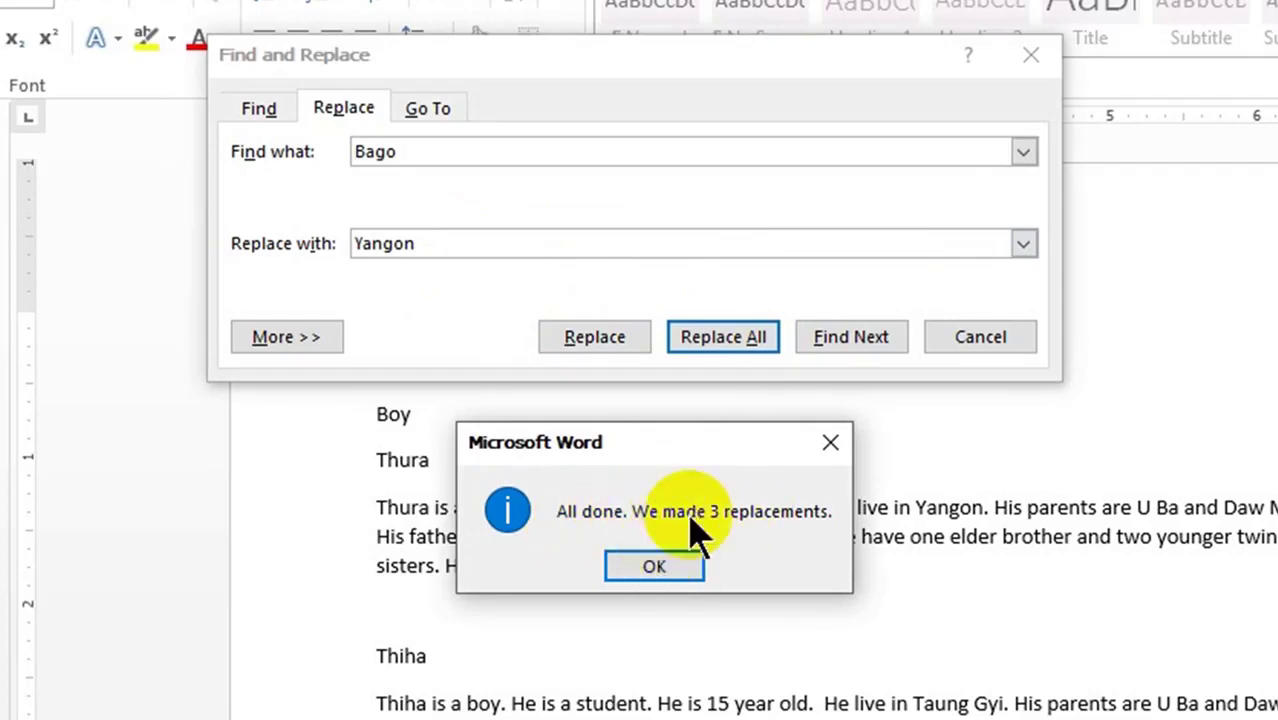
left_click(656, 566)
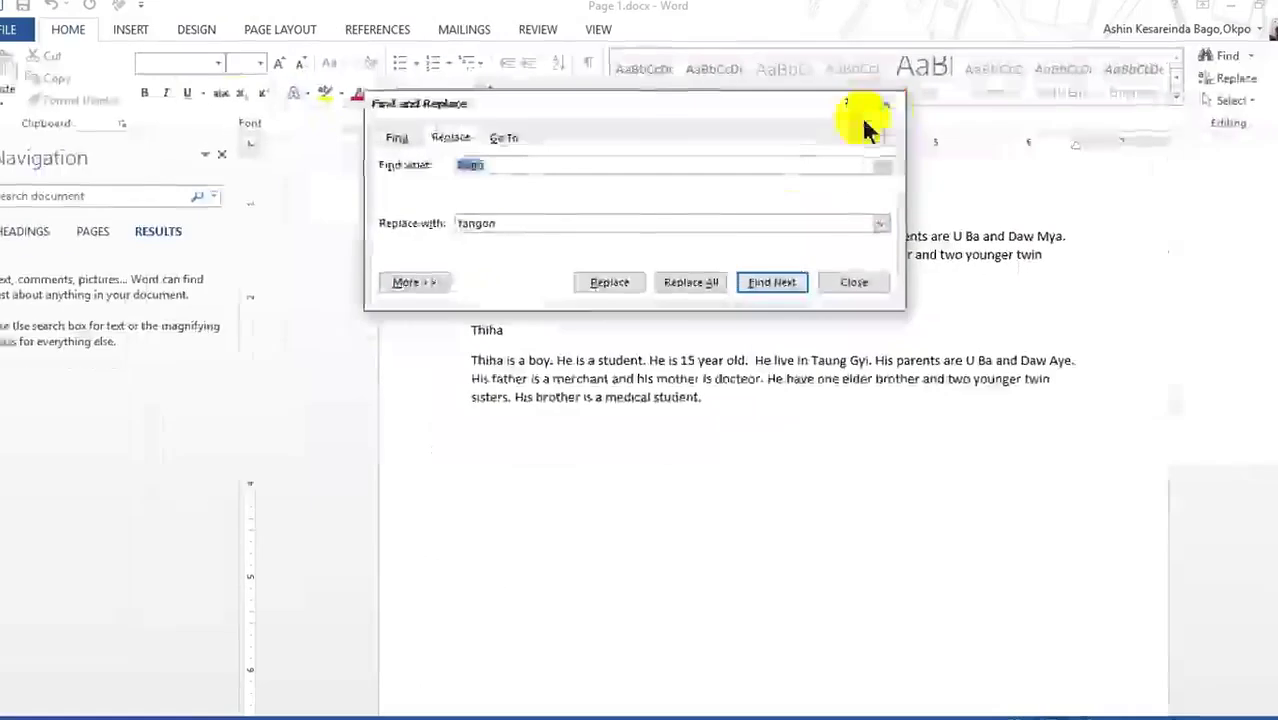
Step: Close the Find and Replace window and scroll through every page checking for Bago
left_click(880, 106)
scroll(757, 375, "up", 3)
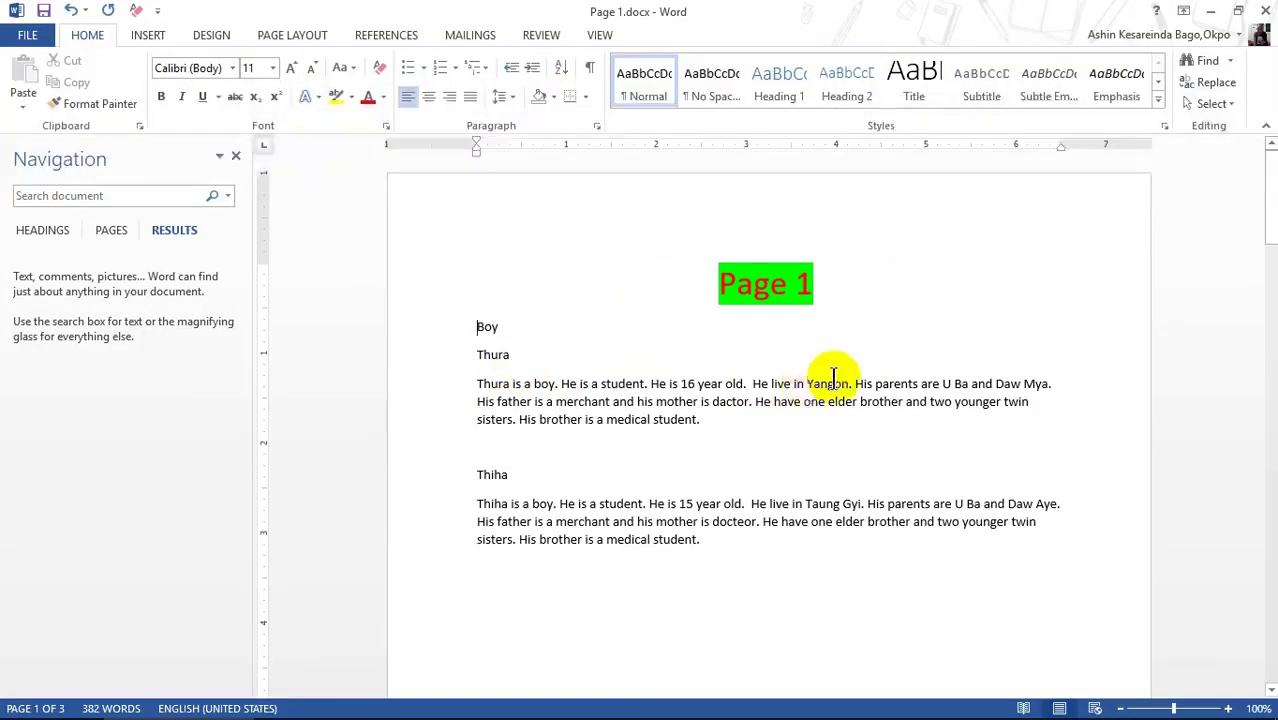
scroll(833, 378, "down", 5)
scroll(833, 378, "down", 5)
scroll(833, 378, "down", 5)
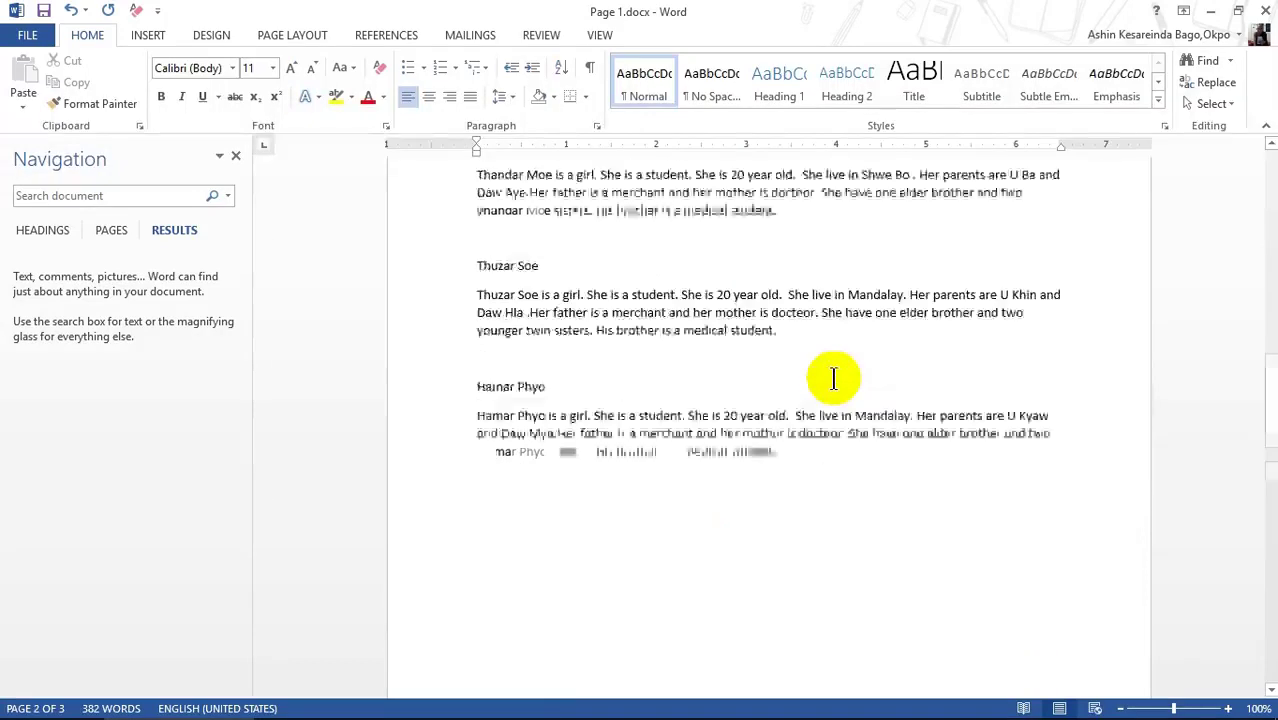
scroll(833, 378, "down", 5)
scroll(833, 378, "down", 5)
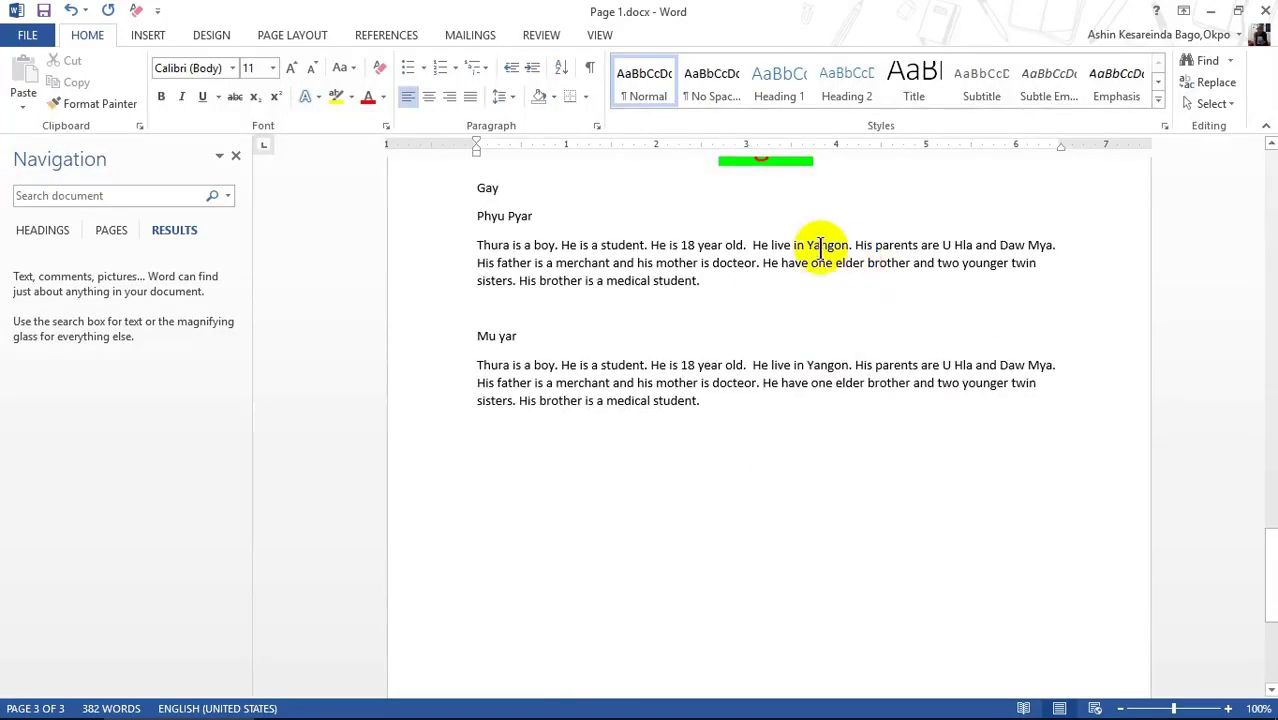
scroll(850, 368, "up", 5)
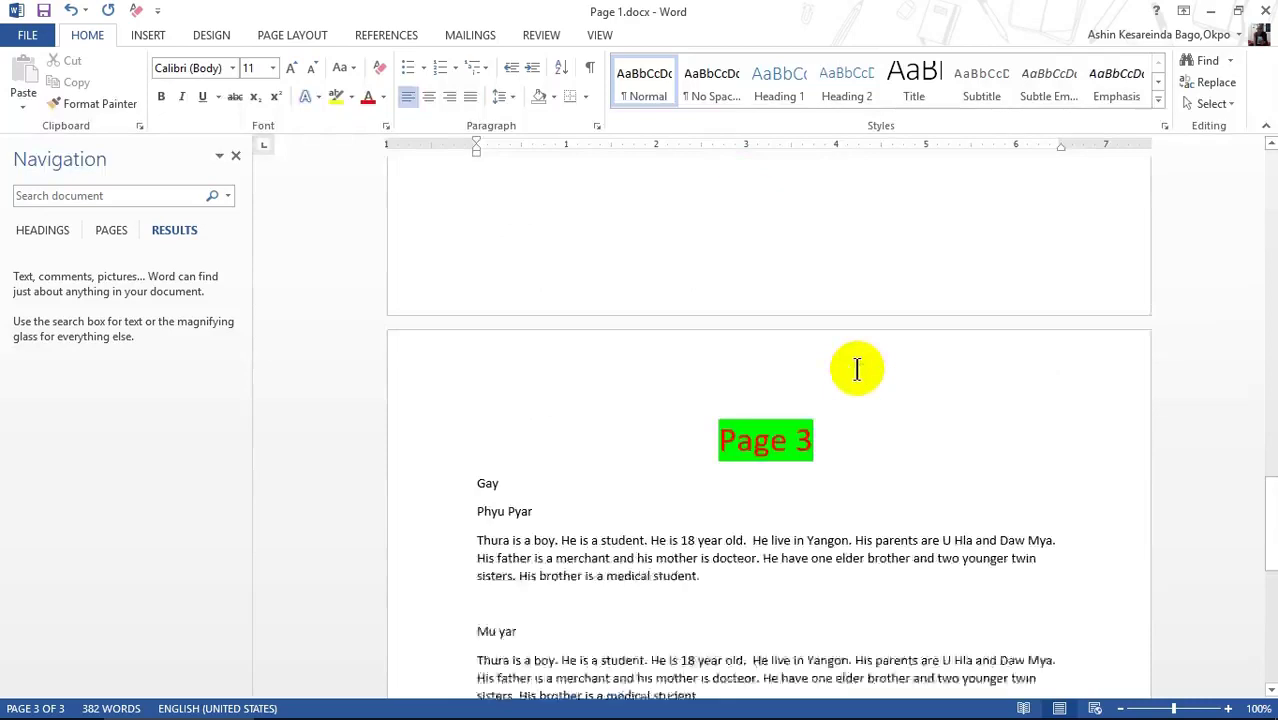
scroll(852, 369, "up", 3)
scroll(850, 365, "up", 5)
scroll(850, 365, "up", 5)
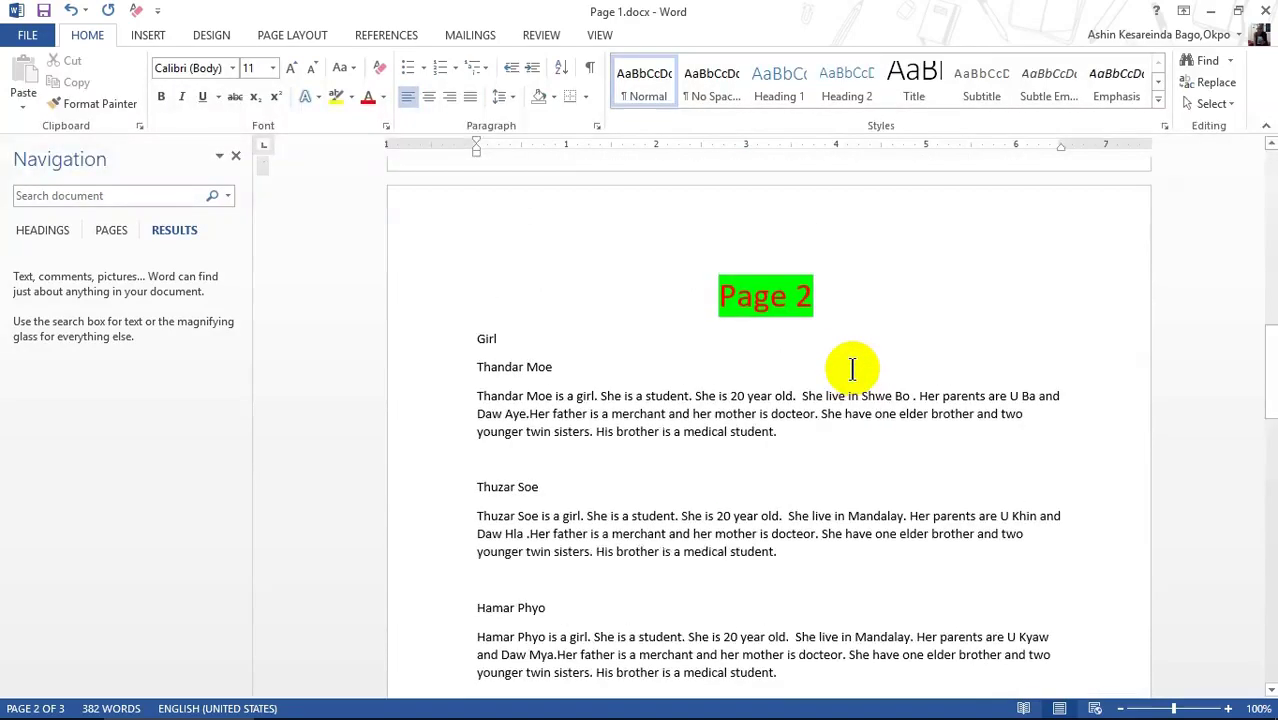
Step: Search for Bago in the navigation pane, then bring up the Go To page options
type("Bago")
left_click(1231, 61)
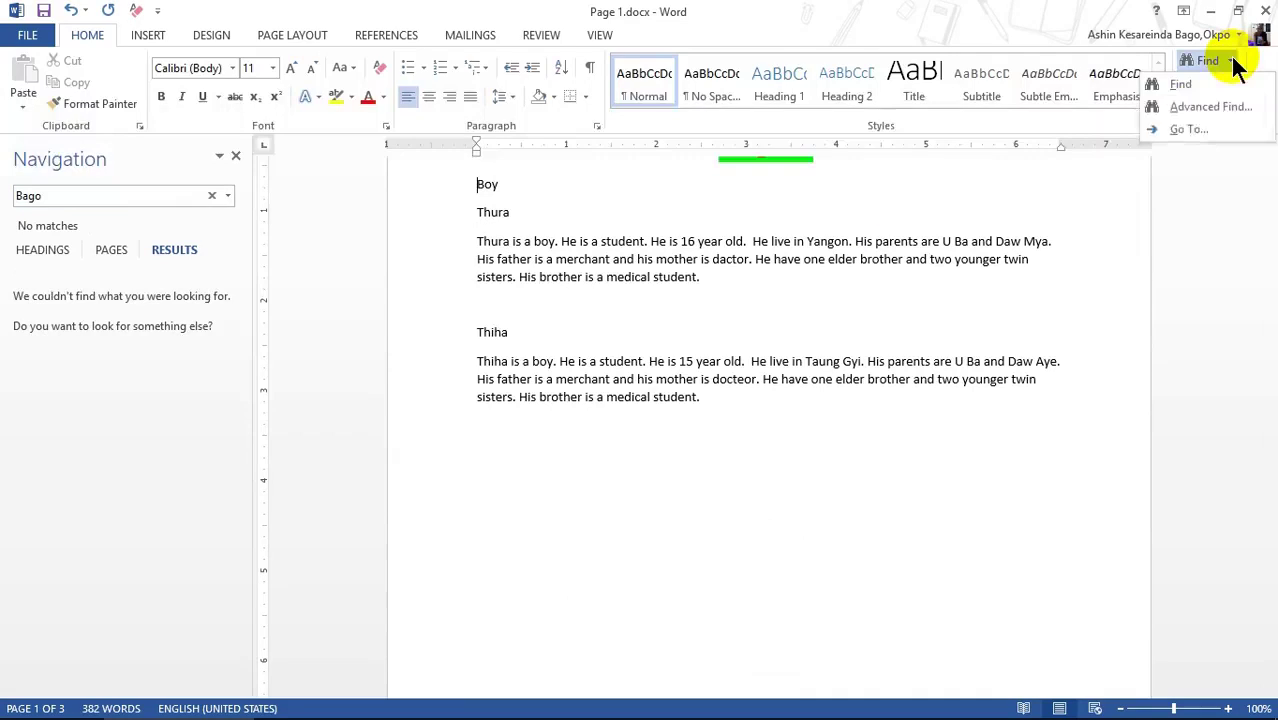
left_click(1190, 130)
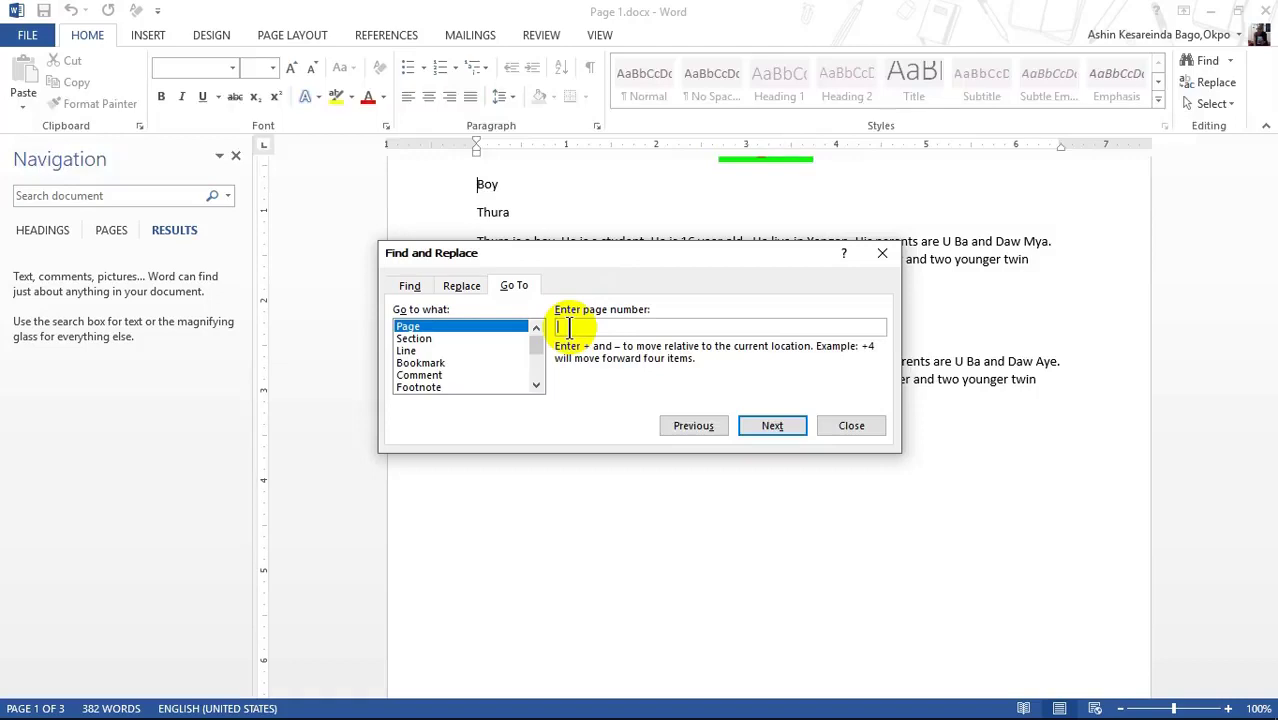
Step: Jump to page 2, then close the Go To window and navigation pane
type("2")
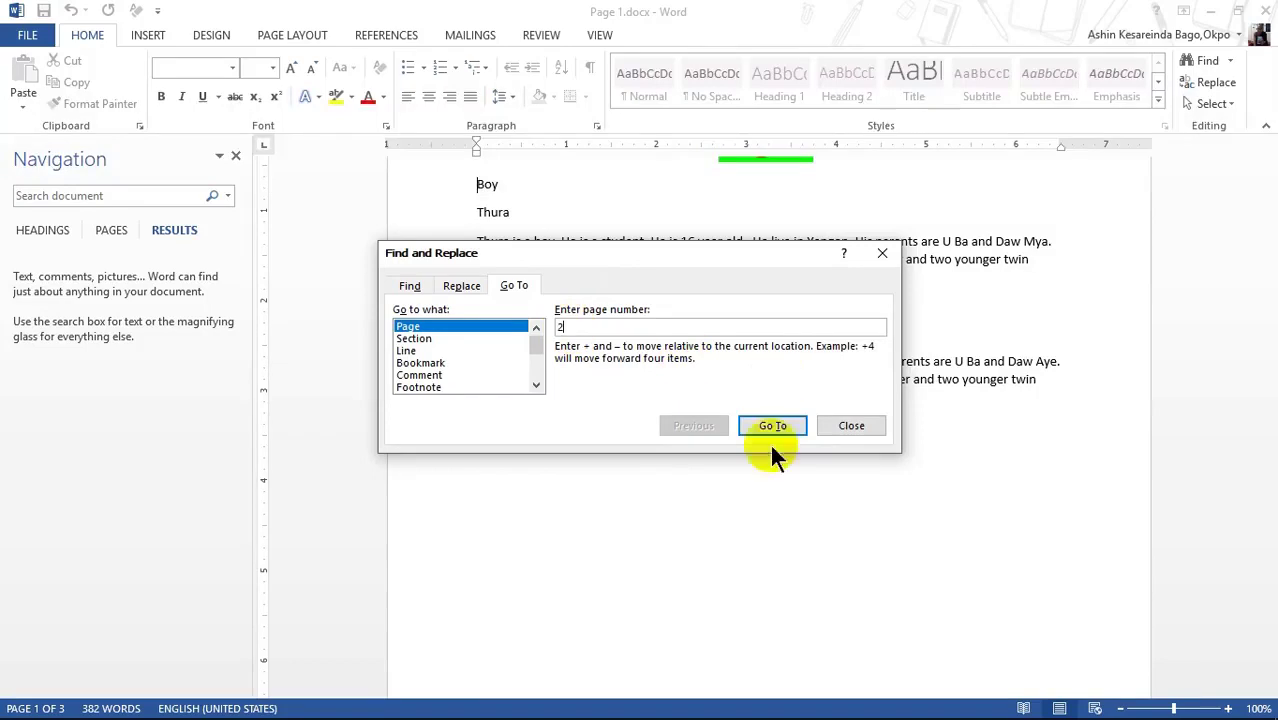
left_click(775, 427)
left_click(881, 253)
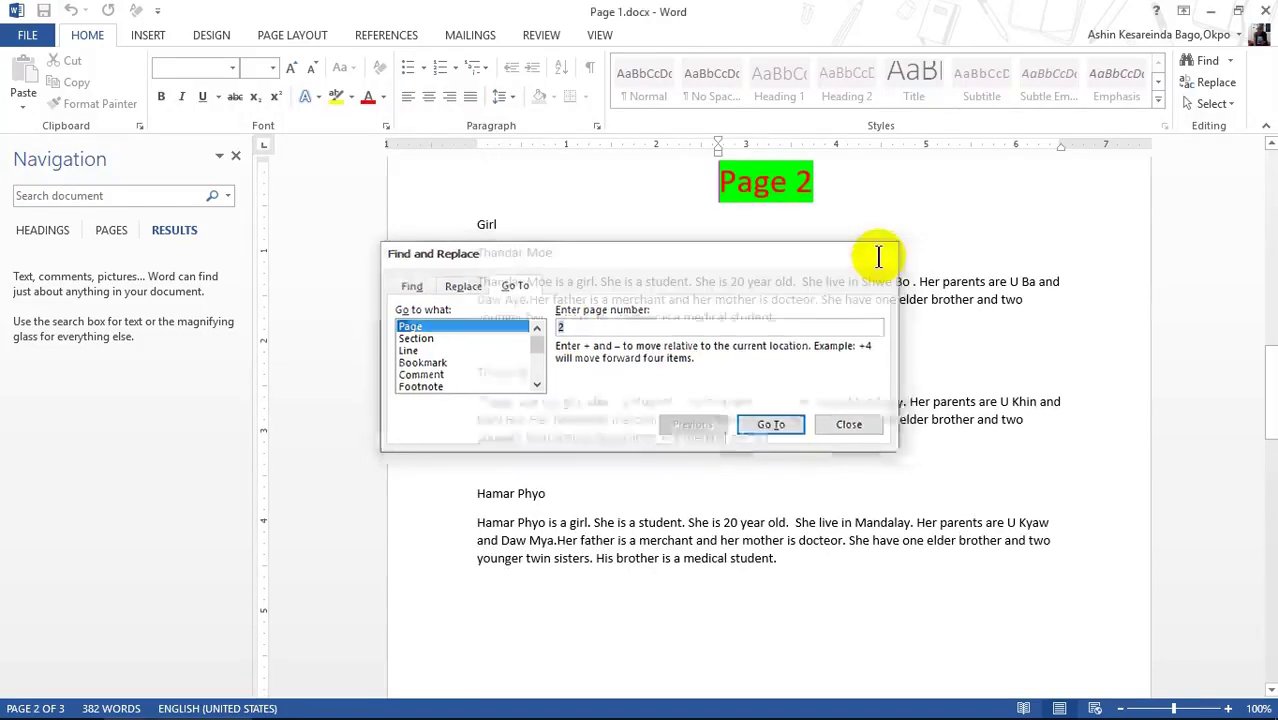
left_click(236, 157)
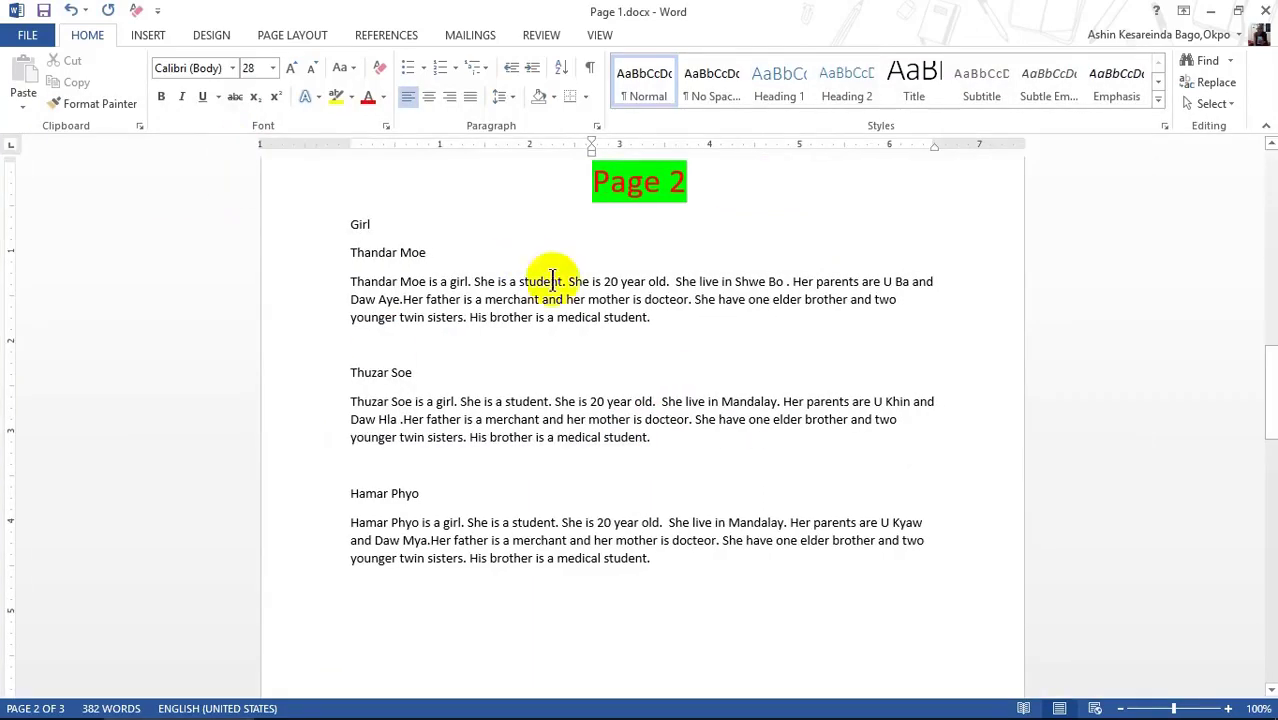
Step: Go back to page 1 with Go To and close the window
left_click(1210, 82)
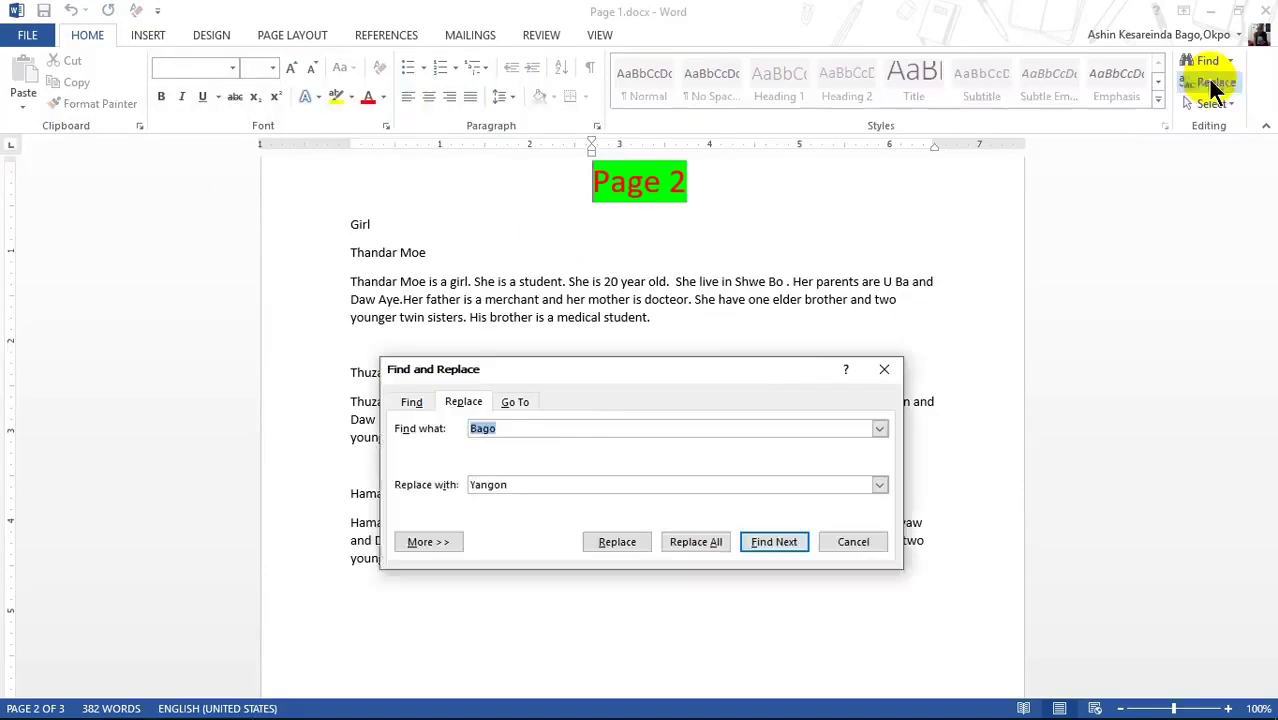
left_click(516, 402)
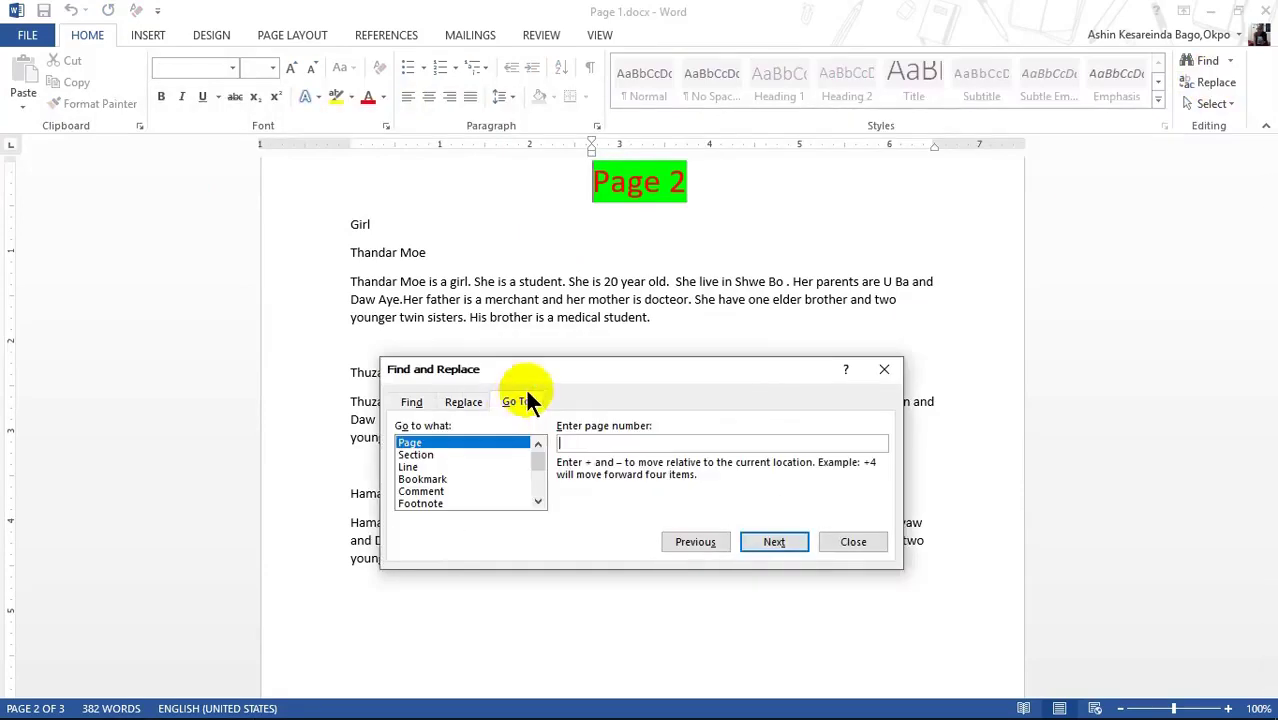
left_click_drag(560, 375, 661, 204)
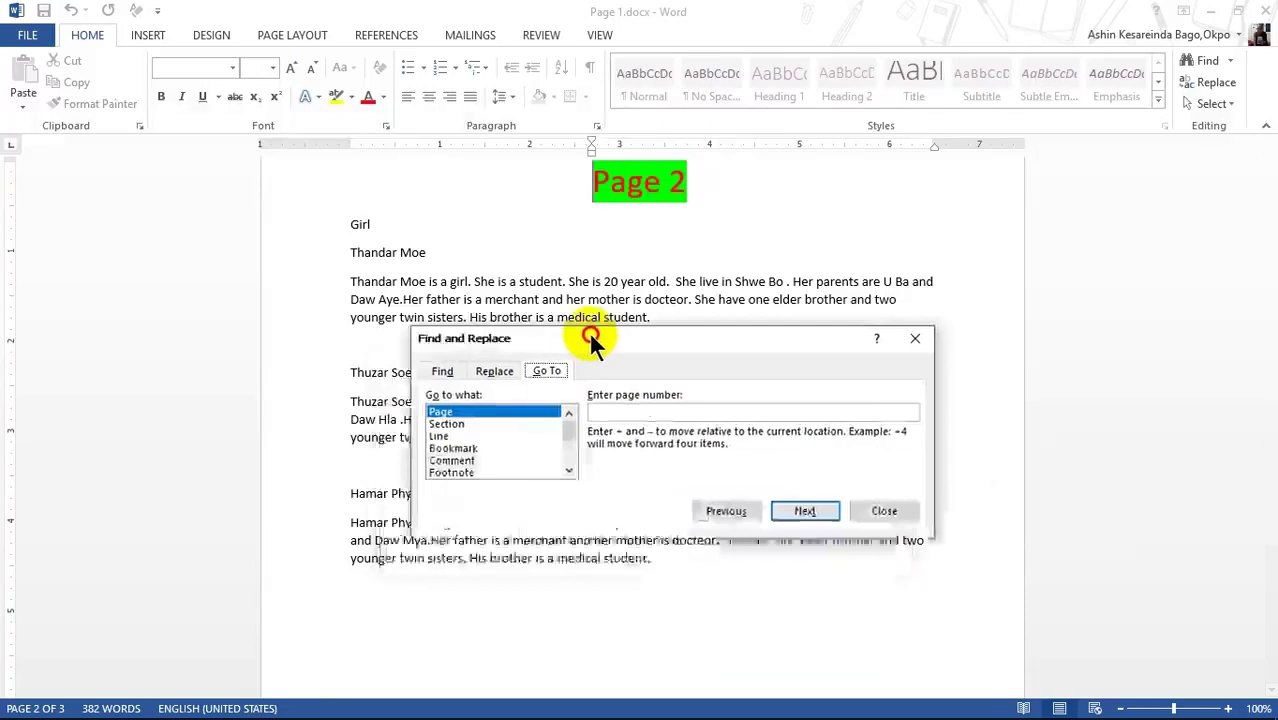
left_click(686, 275)
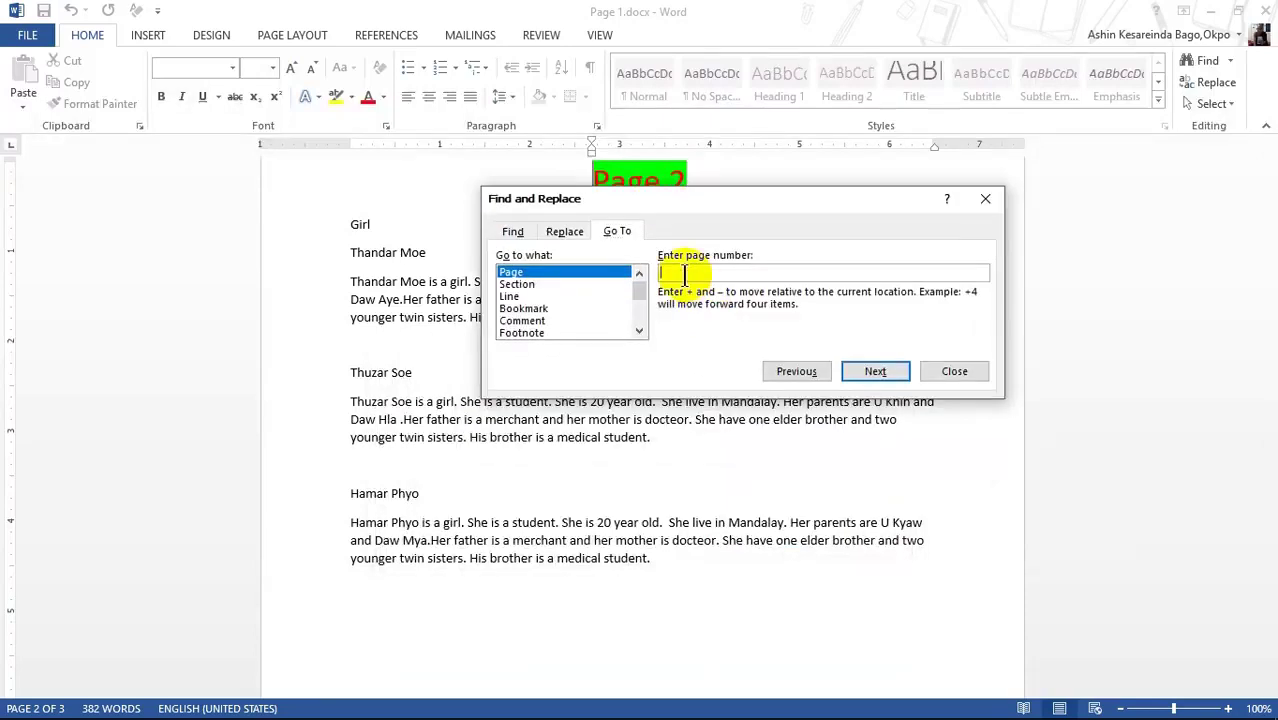
type("1")
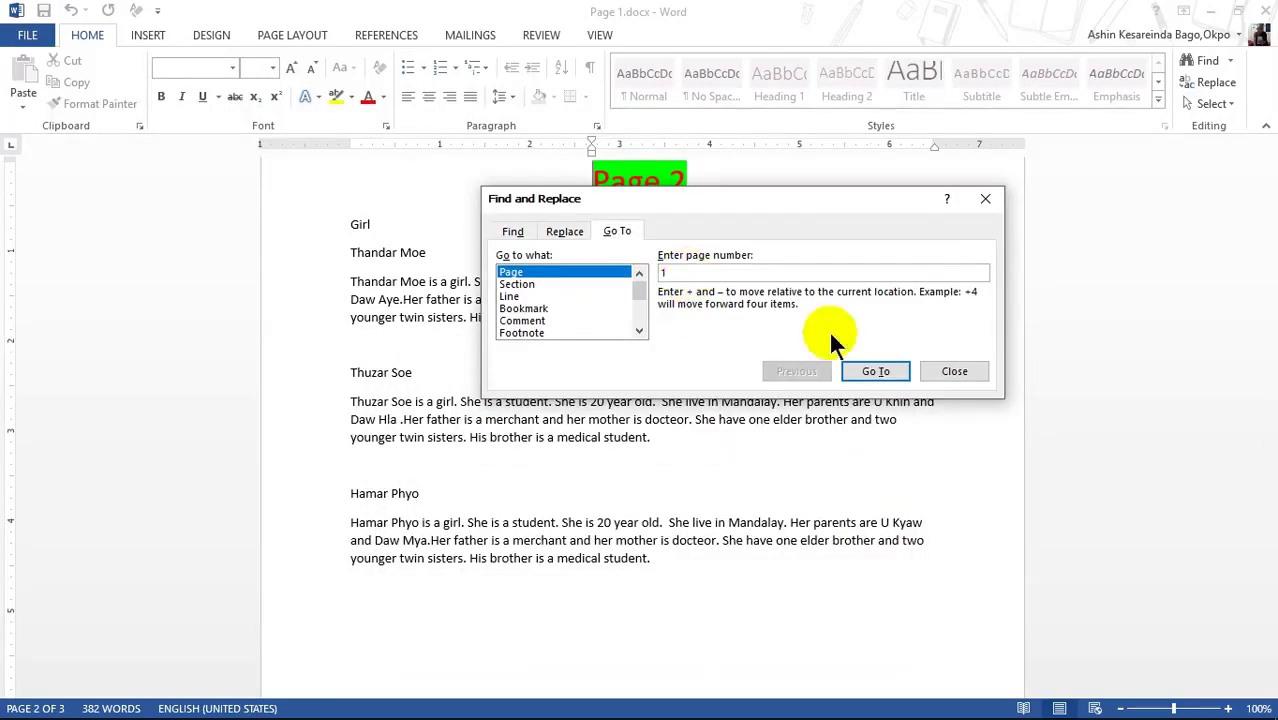
left_click(864, 368)
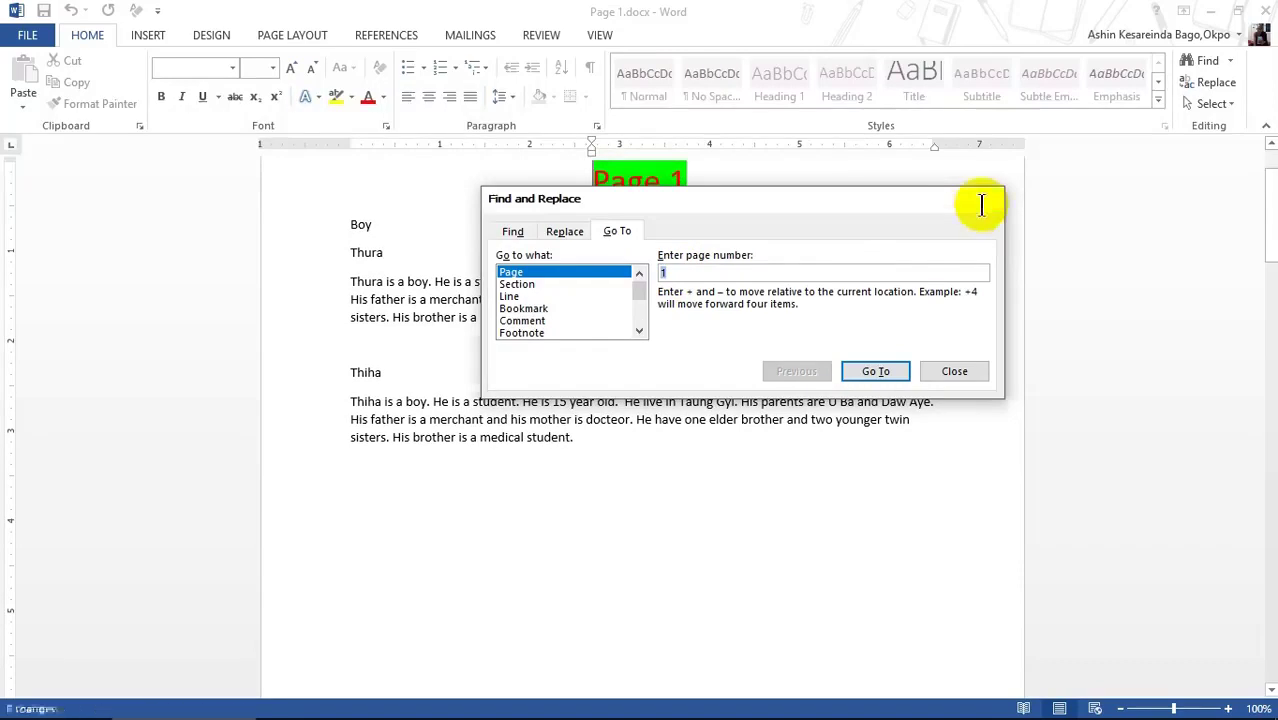
left_click(984, 199)
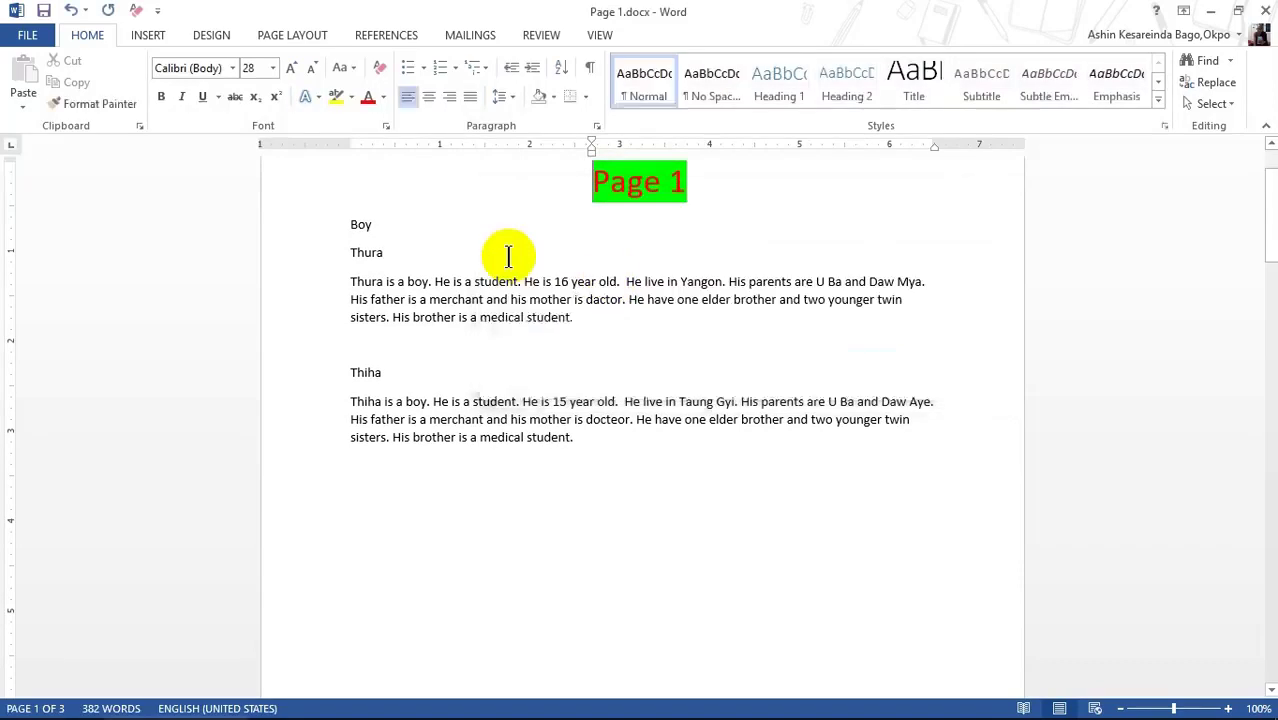
left_click(1229, 62)
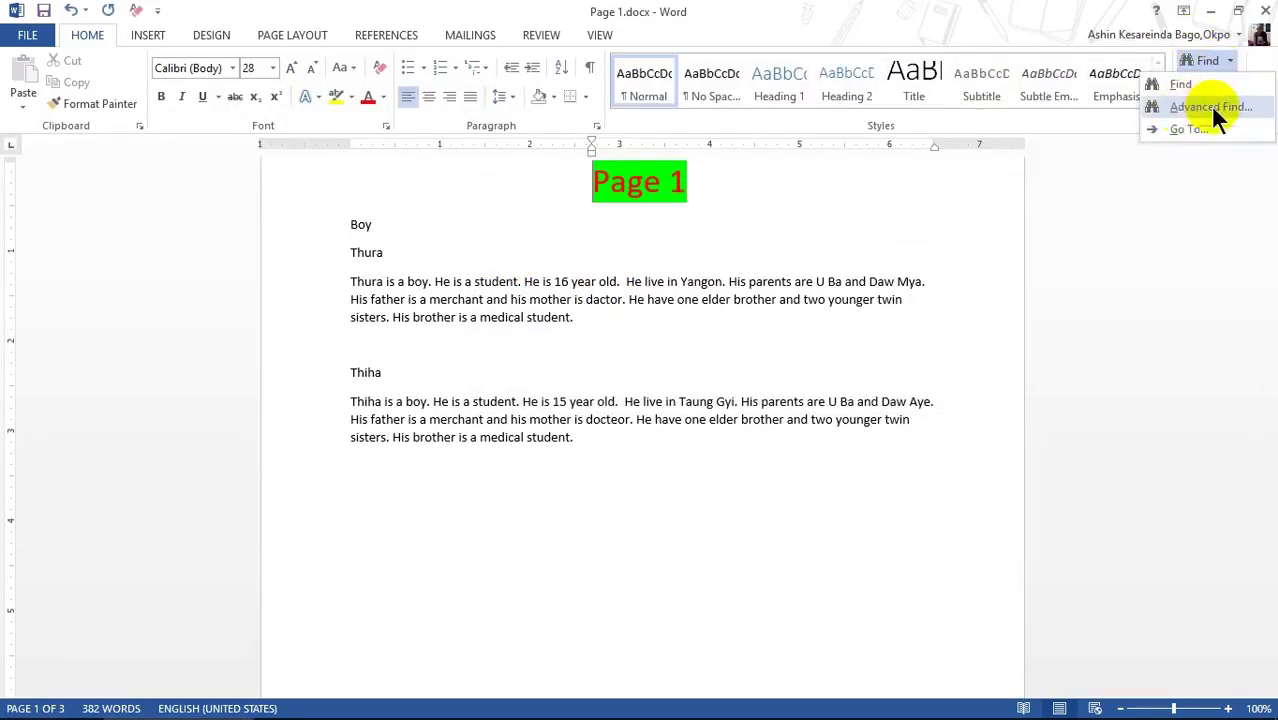
left_click(1184, 170)
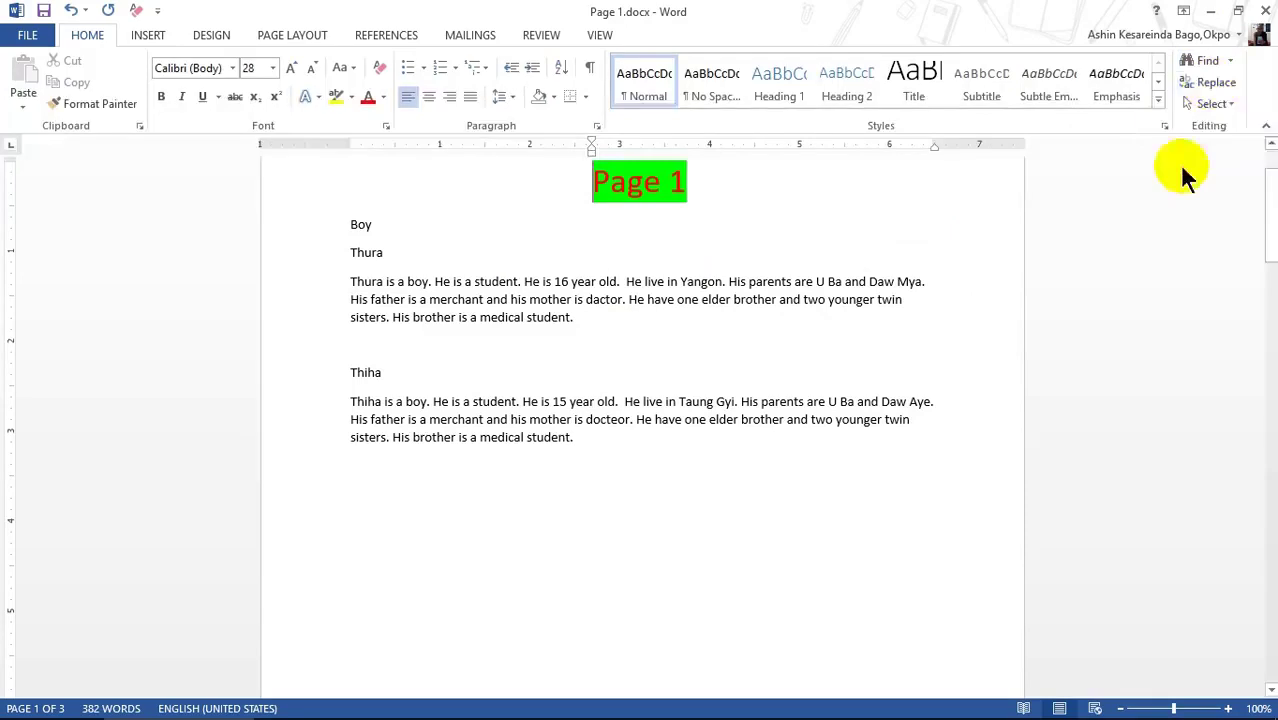
left_click(1213, 88)
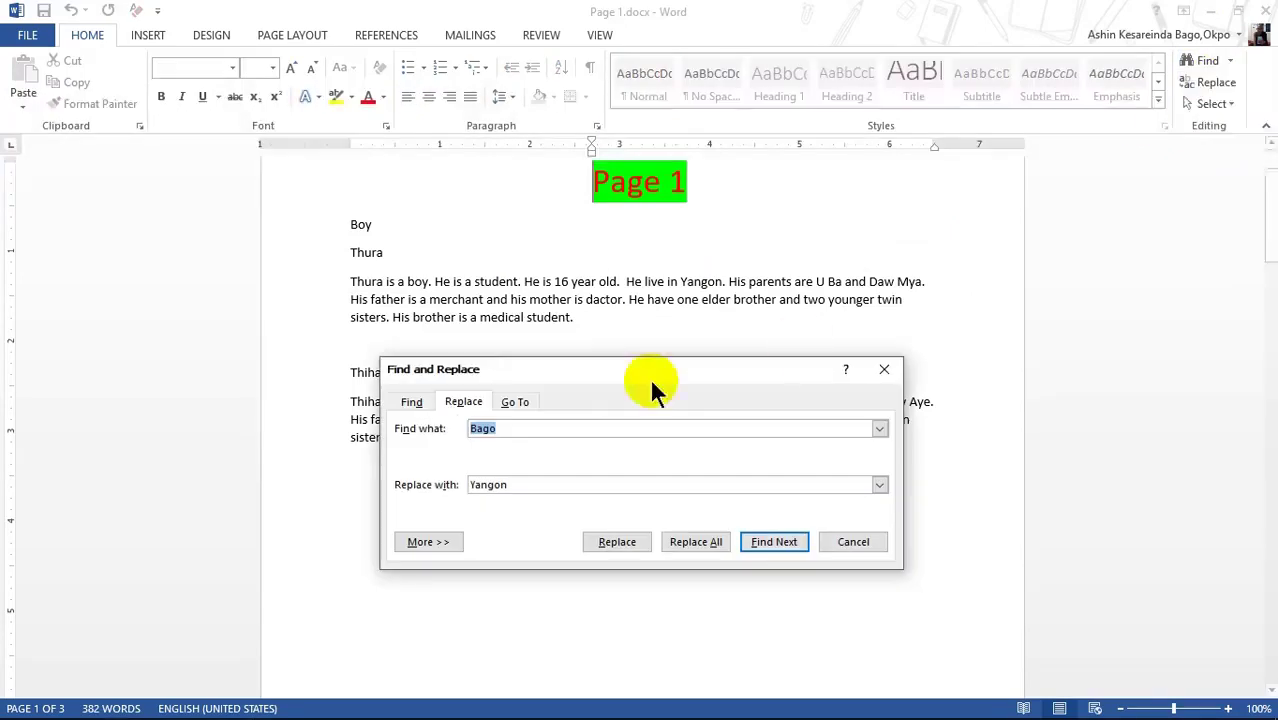
mouse_move(610, 368)
left_mouse_down()
mouse_move(885, 180)
mouse_move(891, 155)
left_mouse_up()
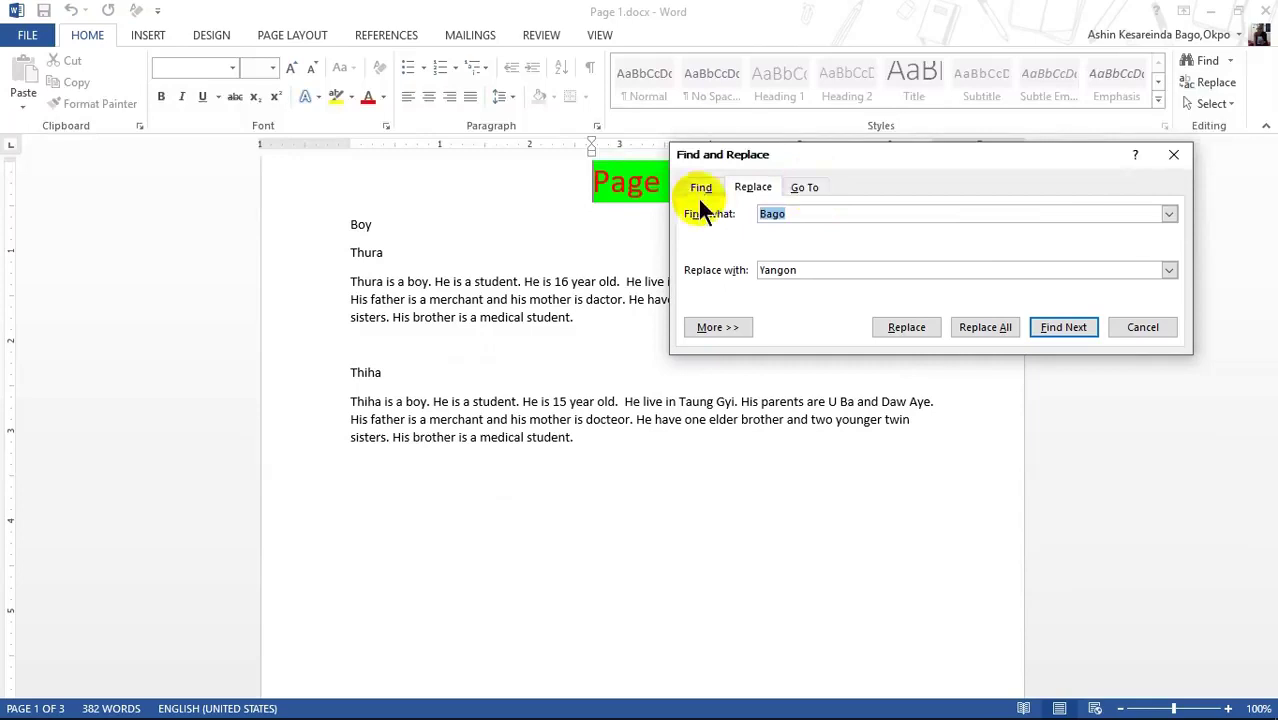
left_click(805, 190)
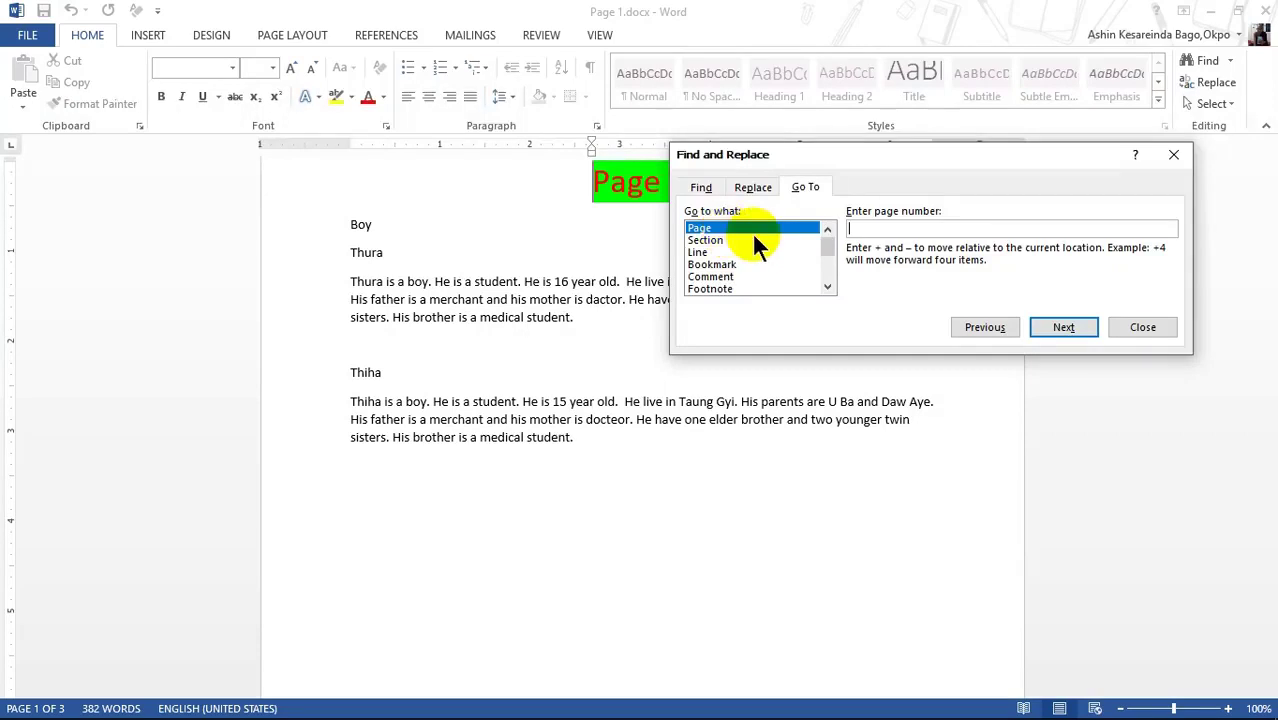
type("+")
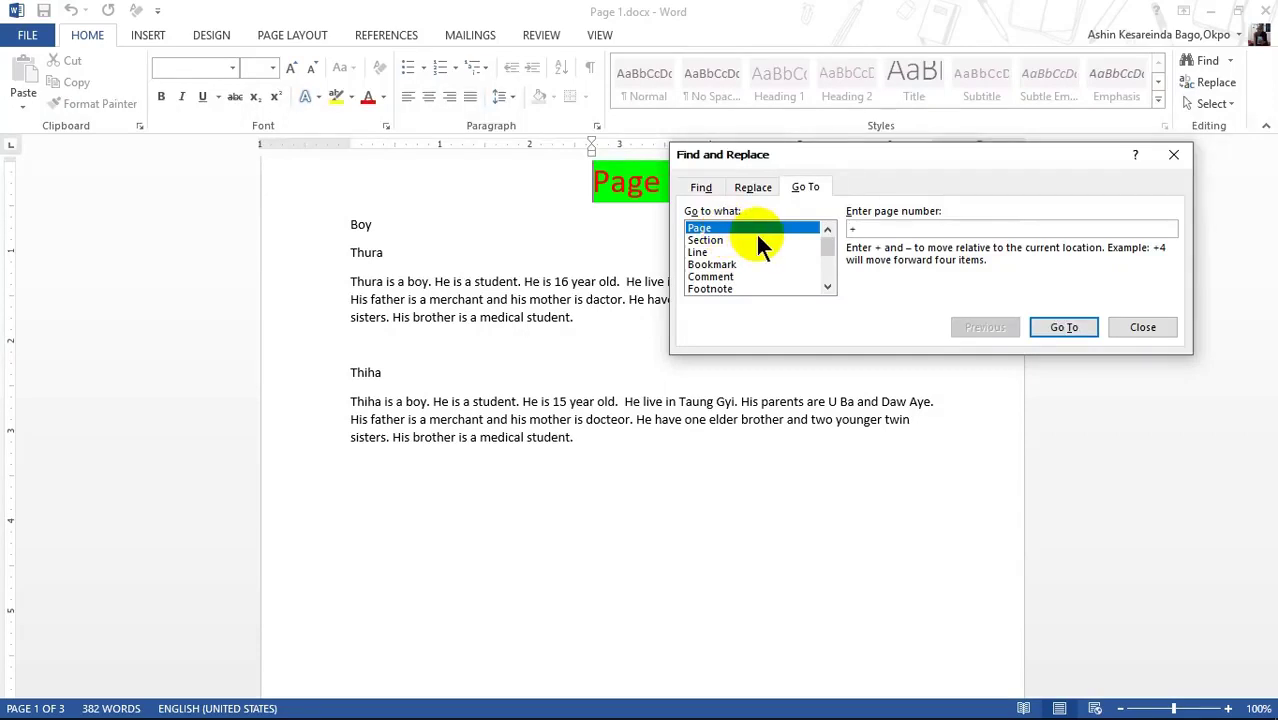
type("2")
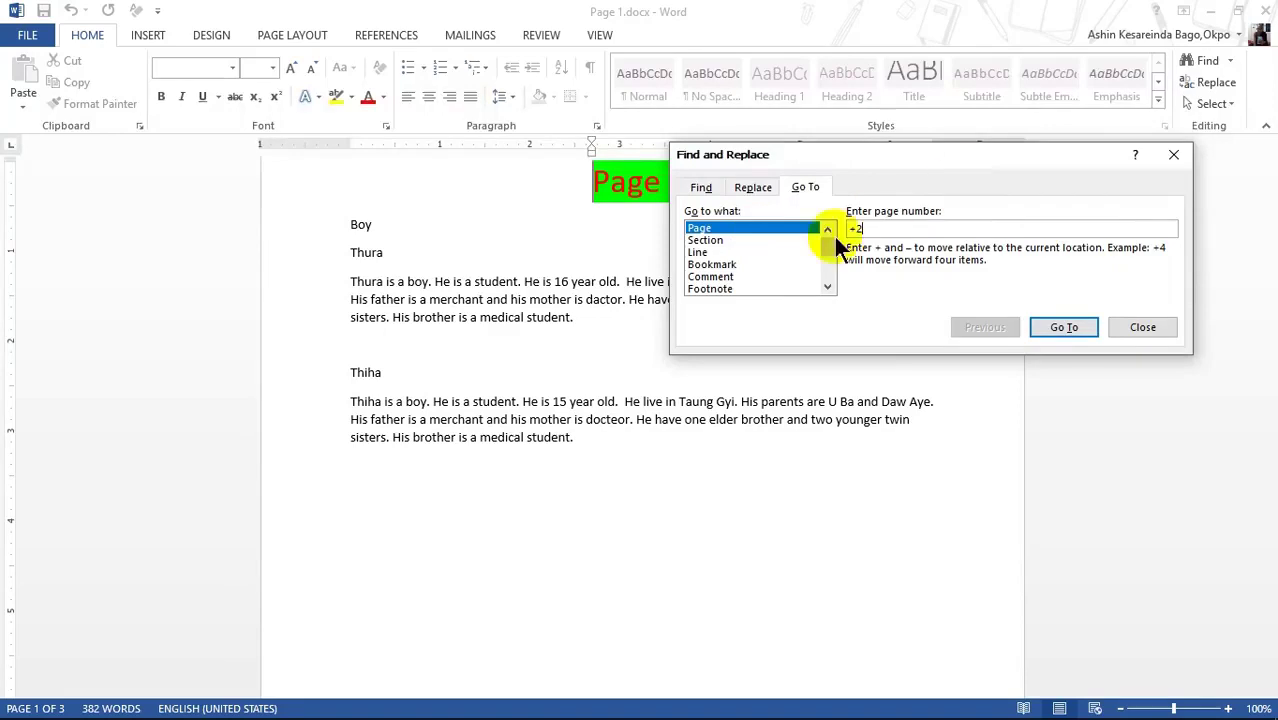
left_click_drag(812, 148, 800, 275)
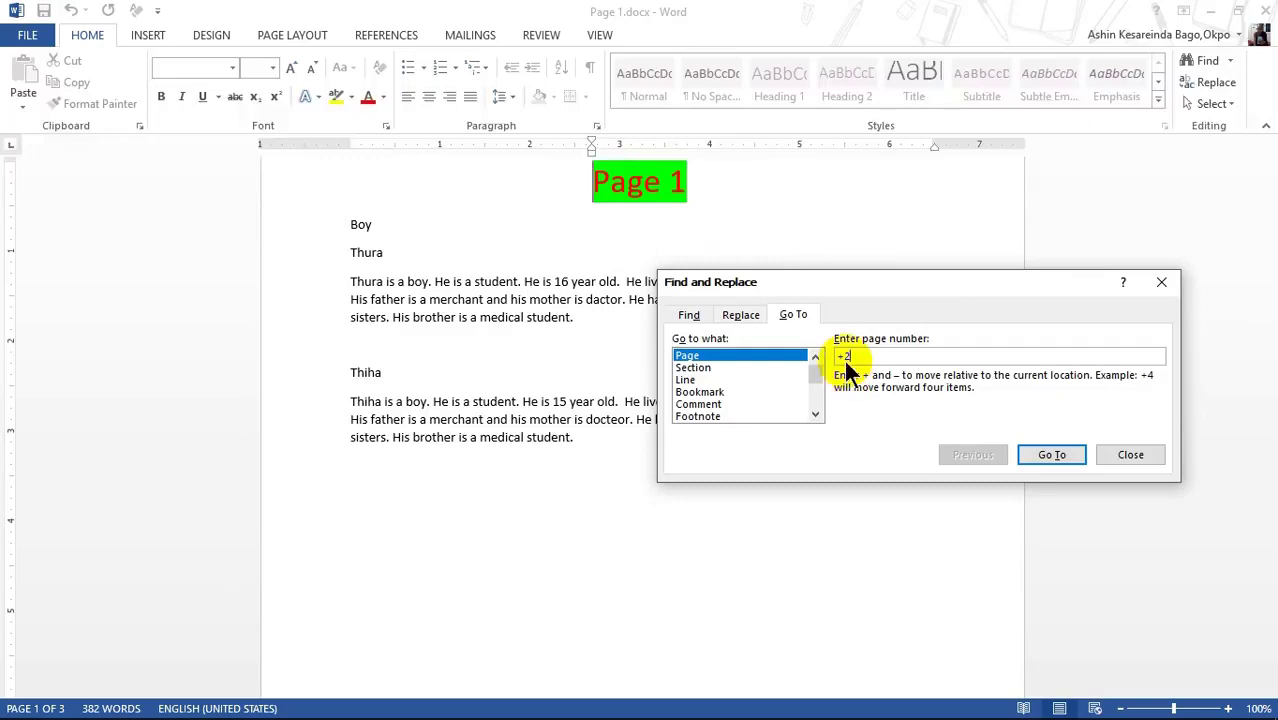
left_click(1045, 456)
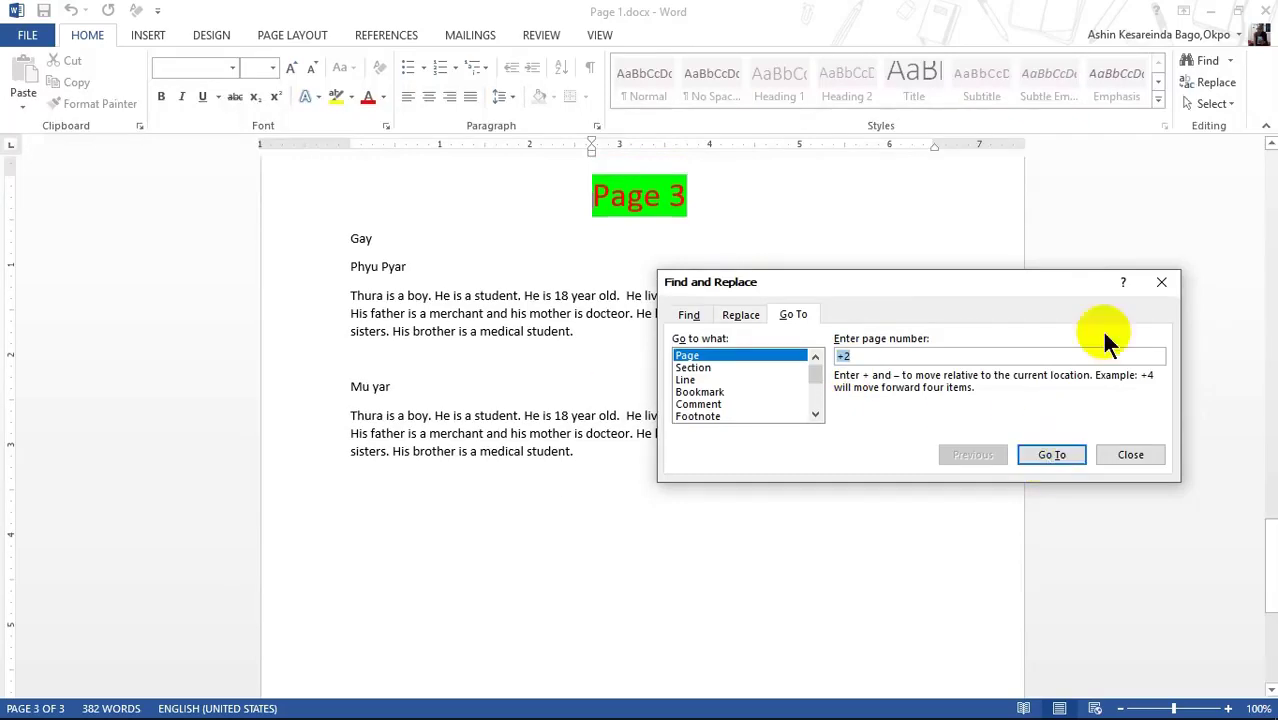
left_click(1161, 282)
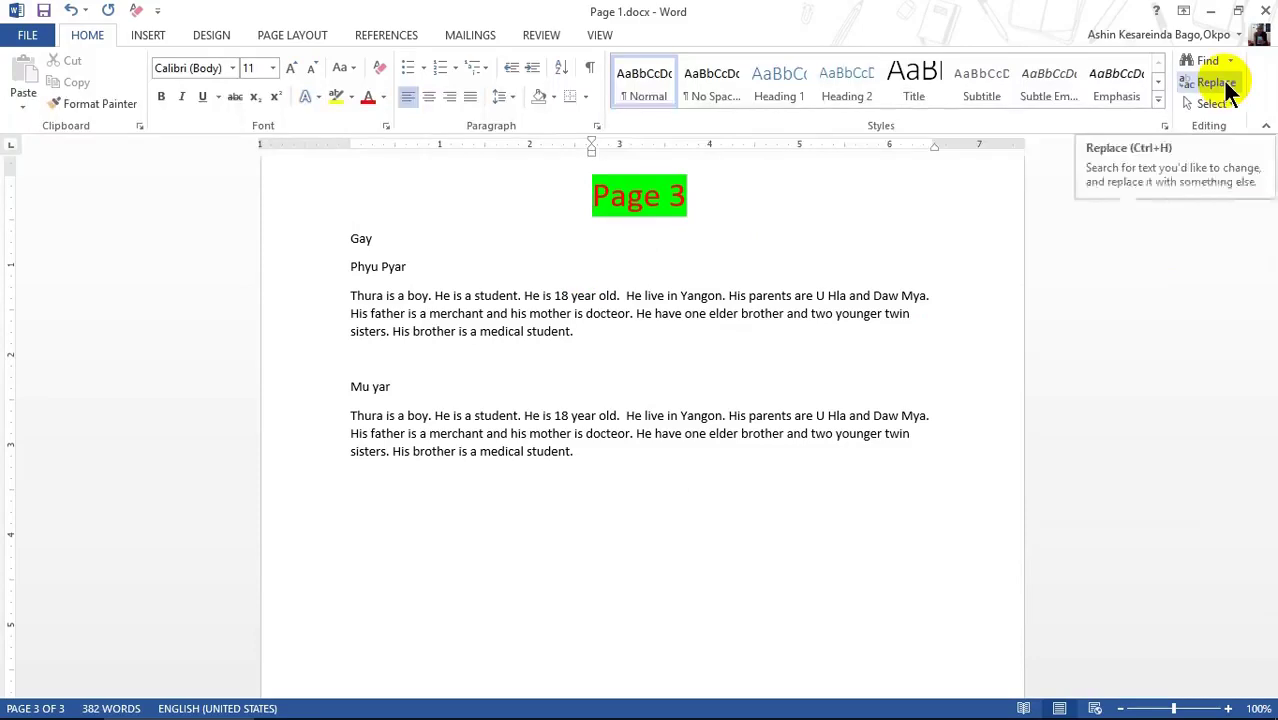
left_click(1226, 85)
left_click(806, 188)
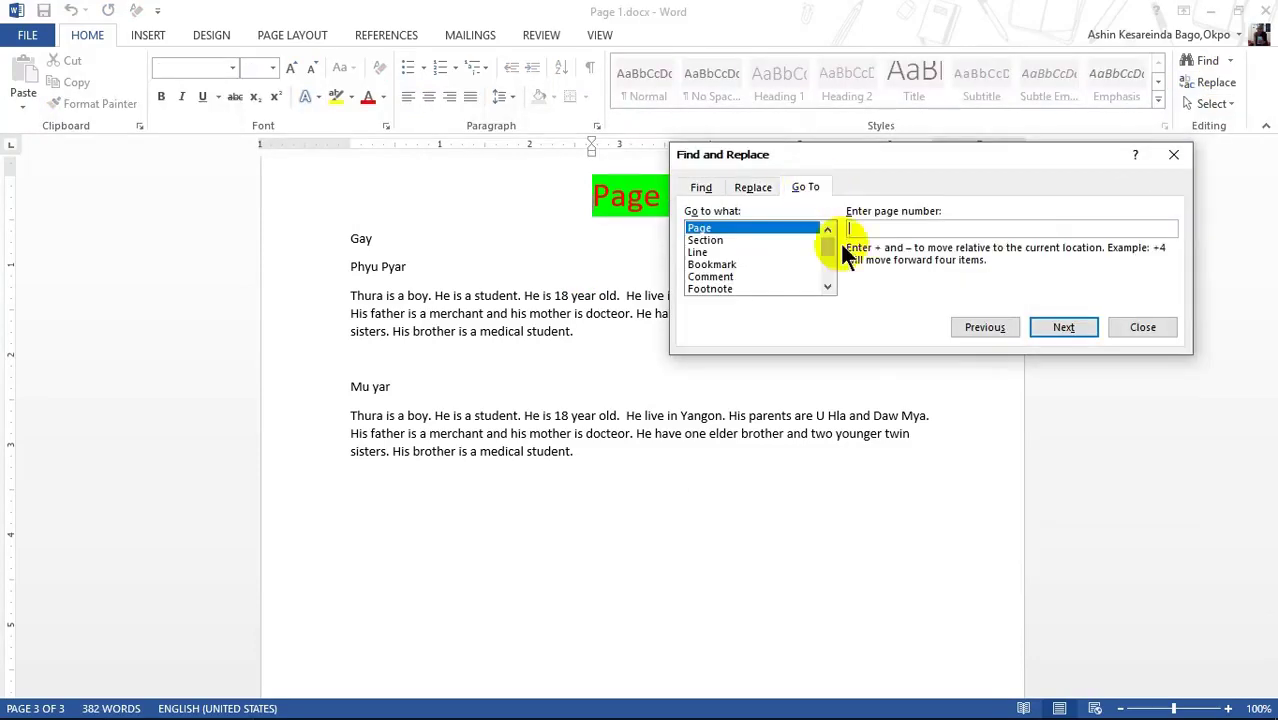
left_click_drag(850, 152, 881, 251)
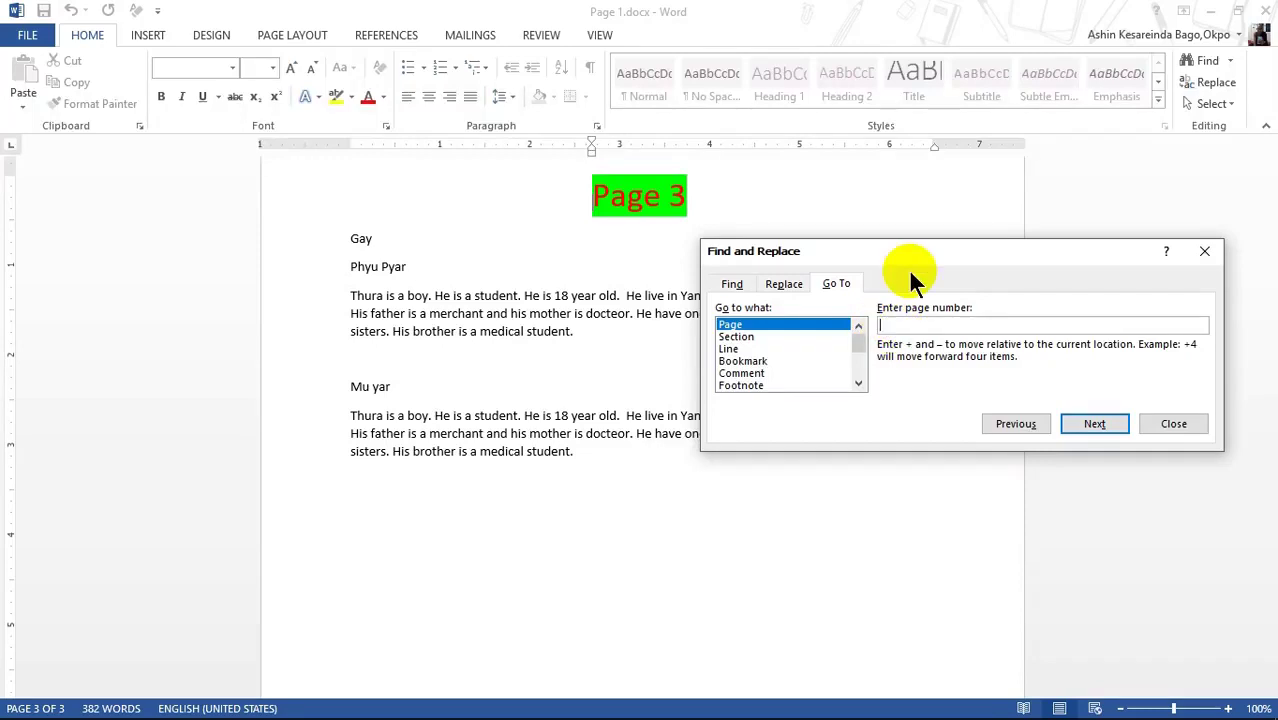
type("1")
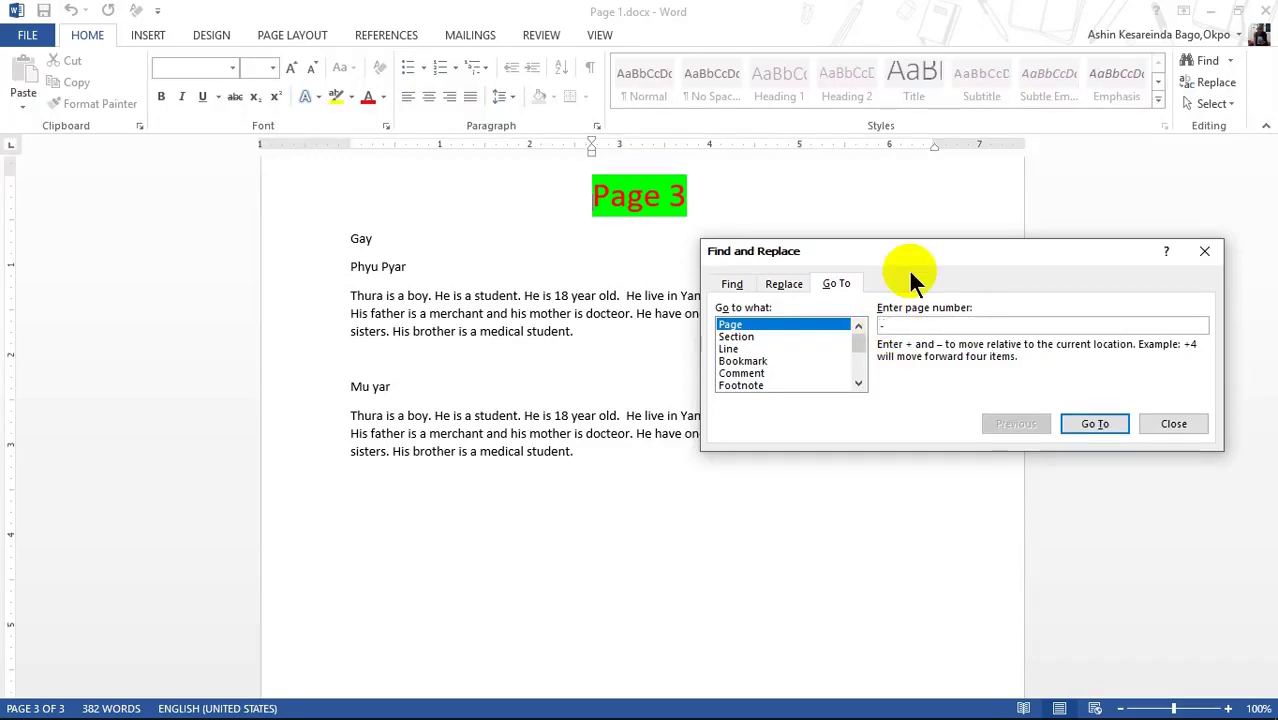
type("2")
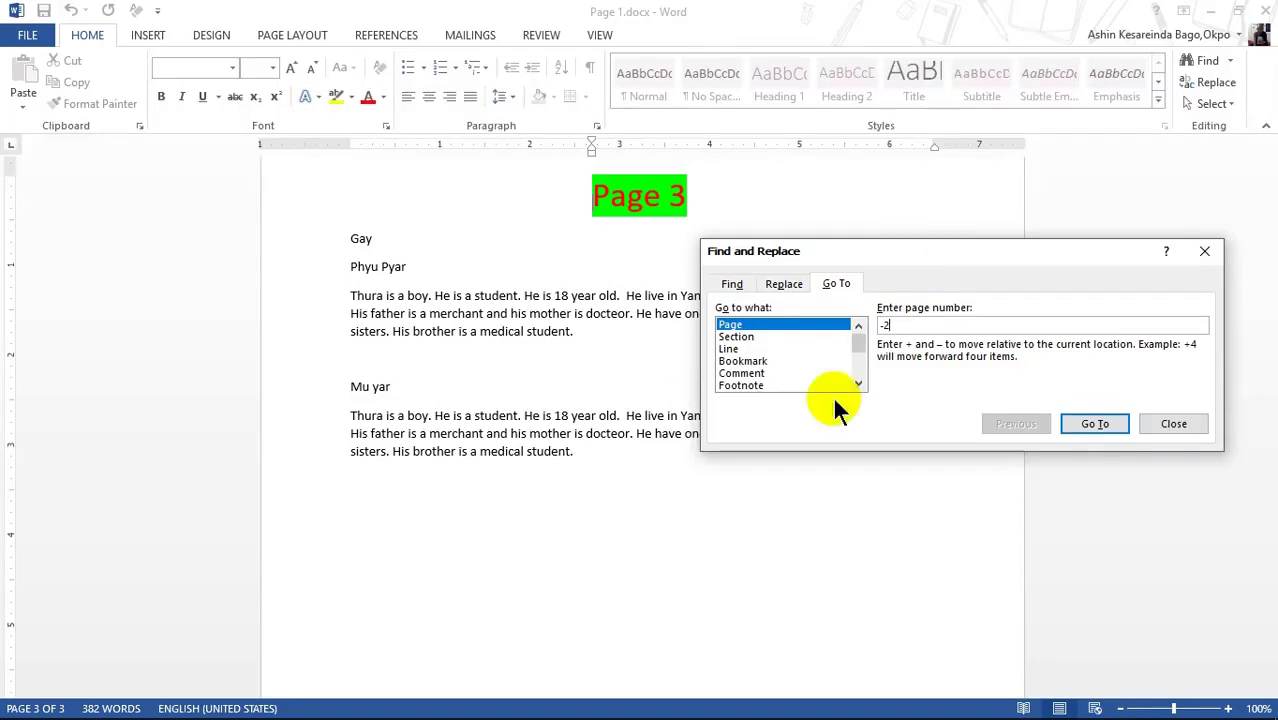
left_click(1088, 426)
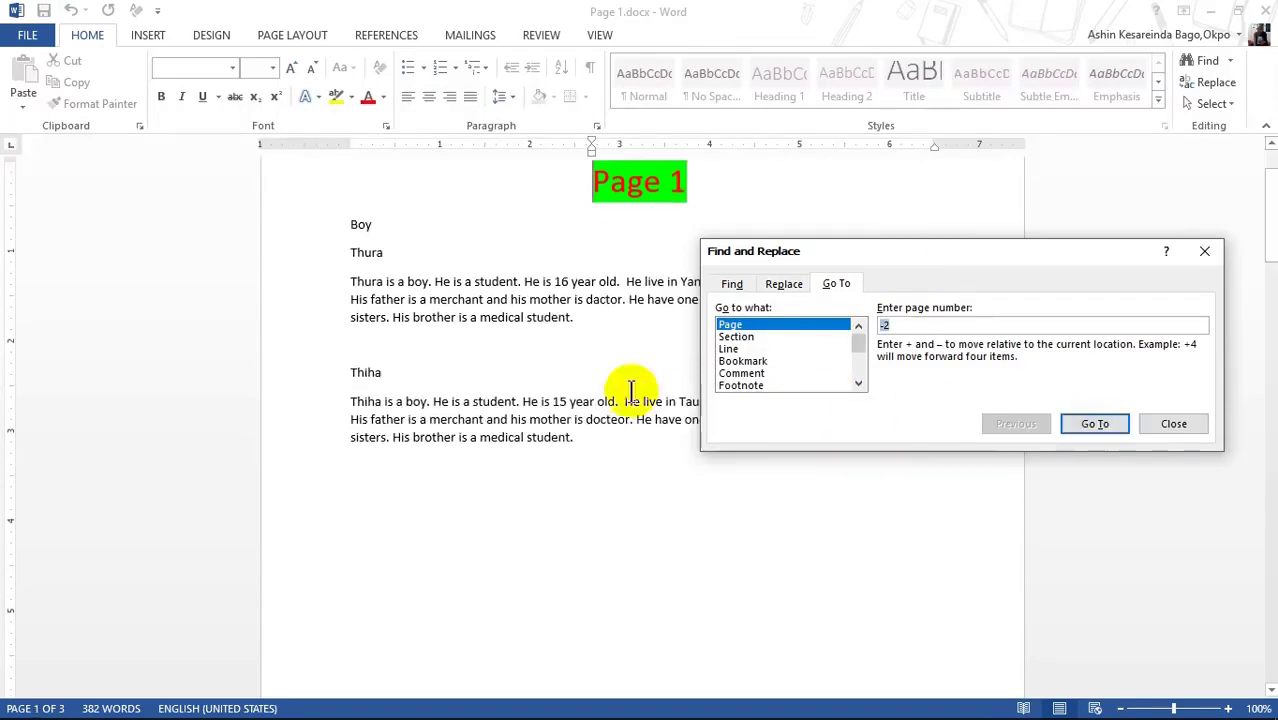
left_click(1201, 254)
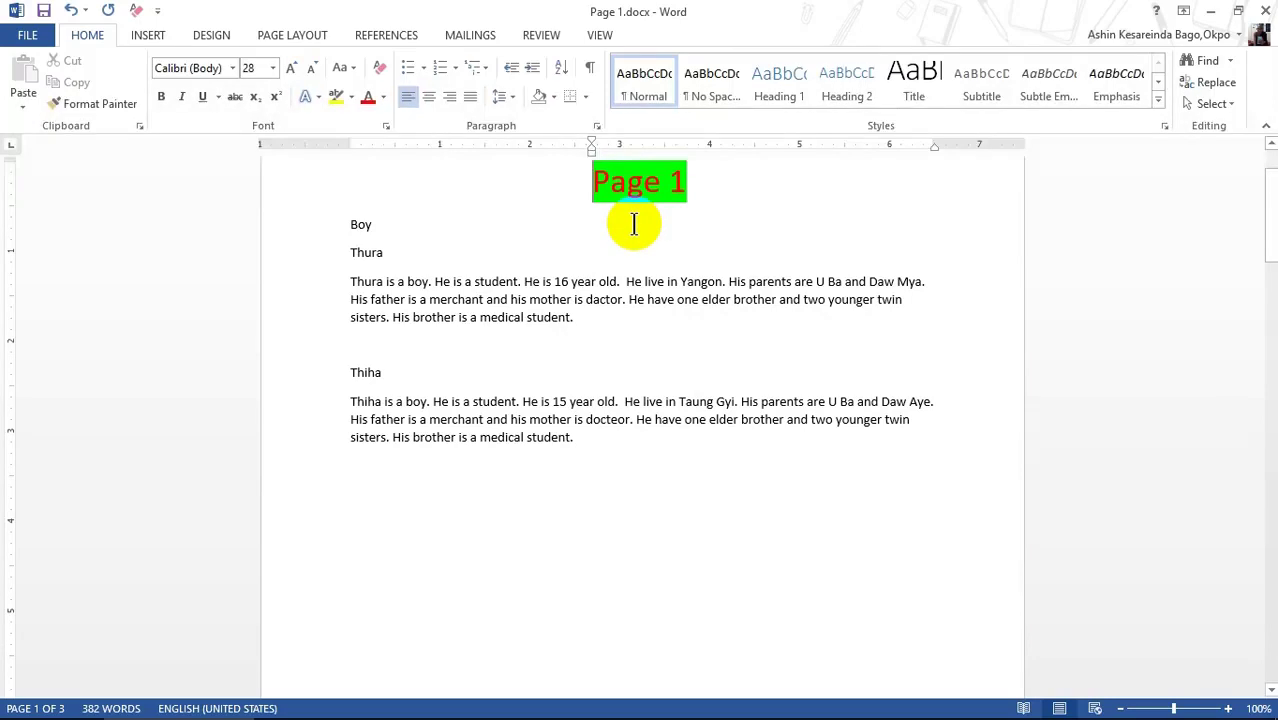
Step: Select the whole document and the Thura paragraph, then clear the selection
left_click(1225, 103)
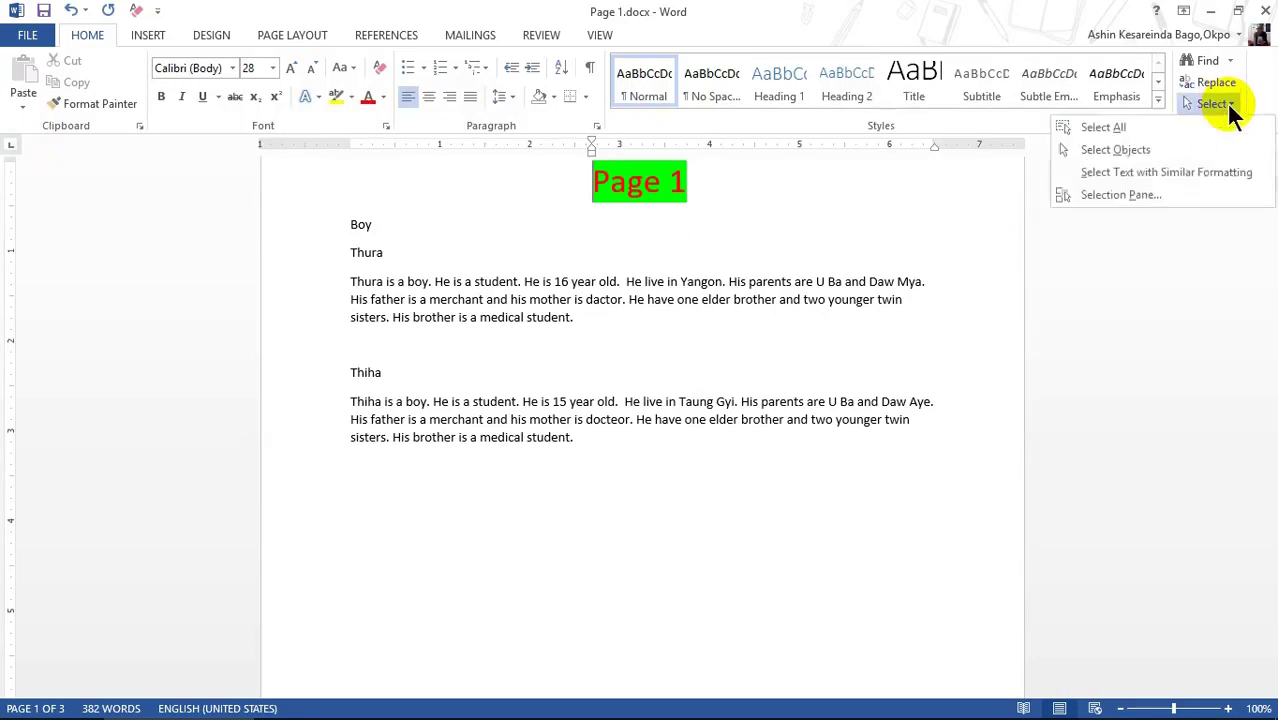
left_click(1120, 132)
scroll(700, 345, "down", 8)
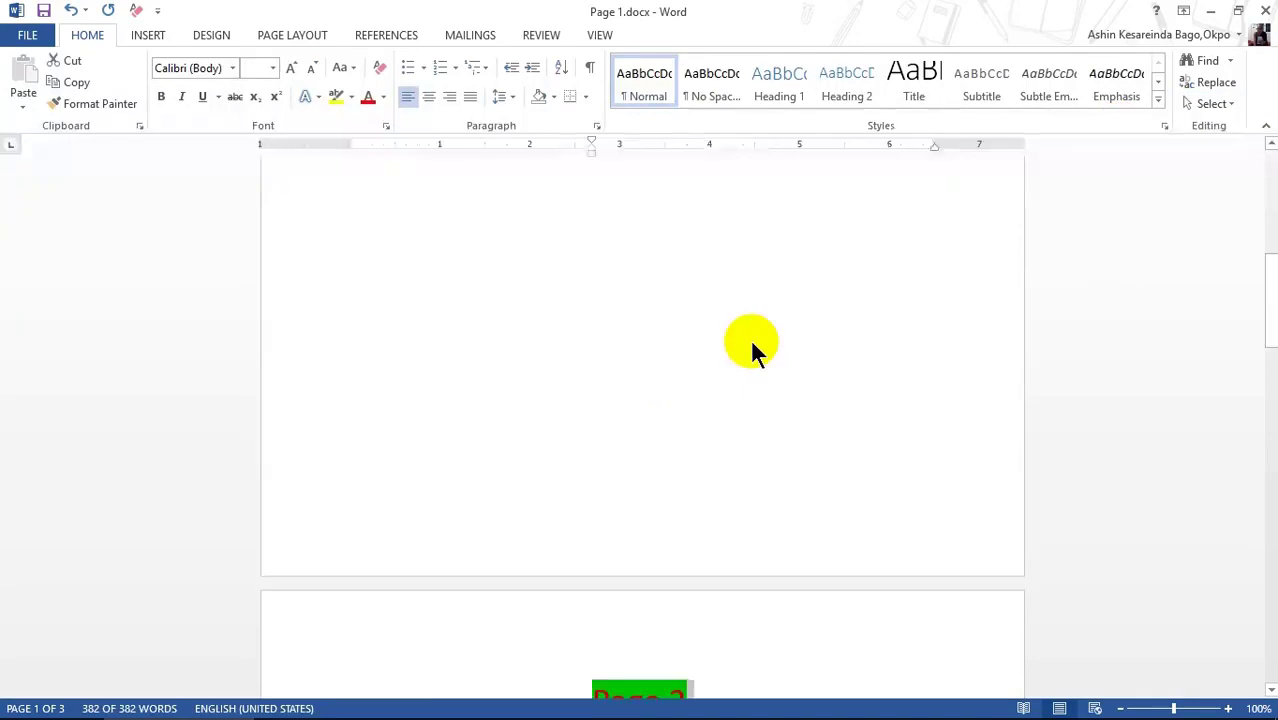
scroll(750, 338, "down", 7)
scroll(750, 338, "up", 5)
scroll(750, 338, "up", 9)
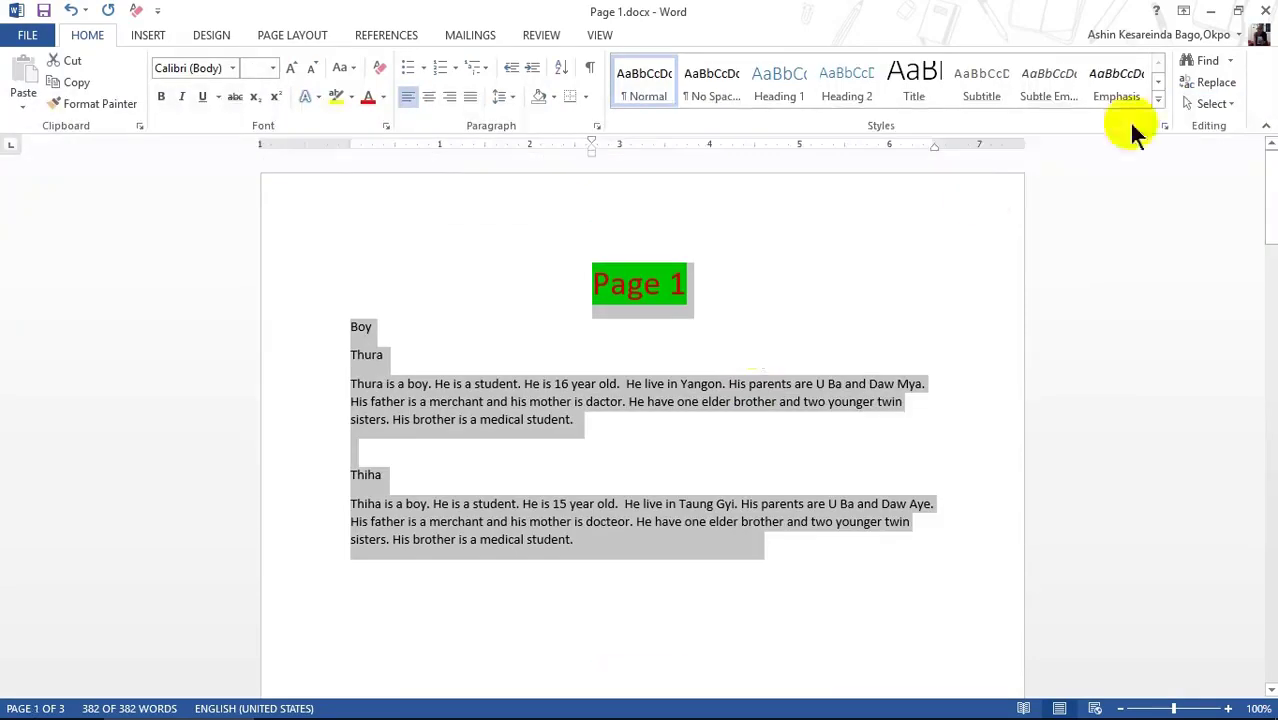
left_click(592, 423)
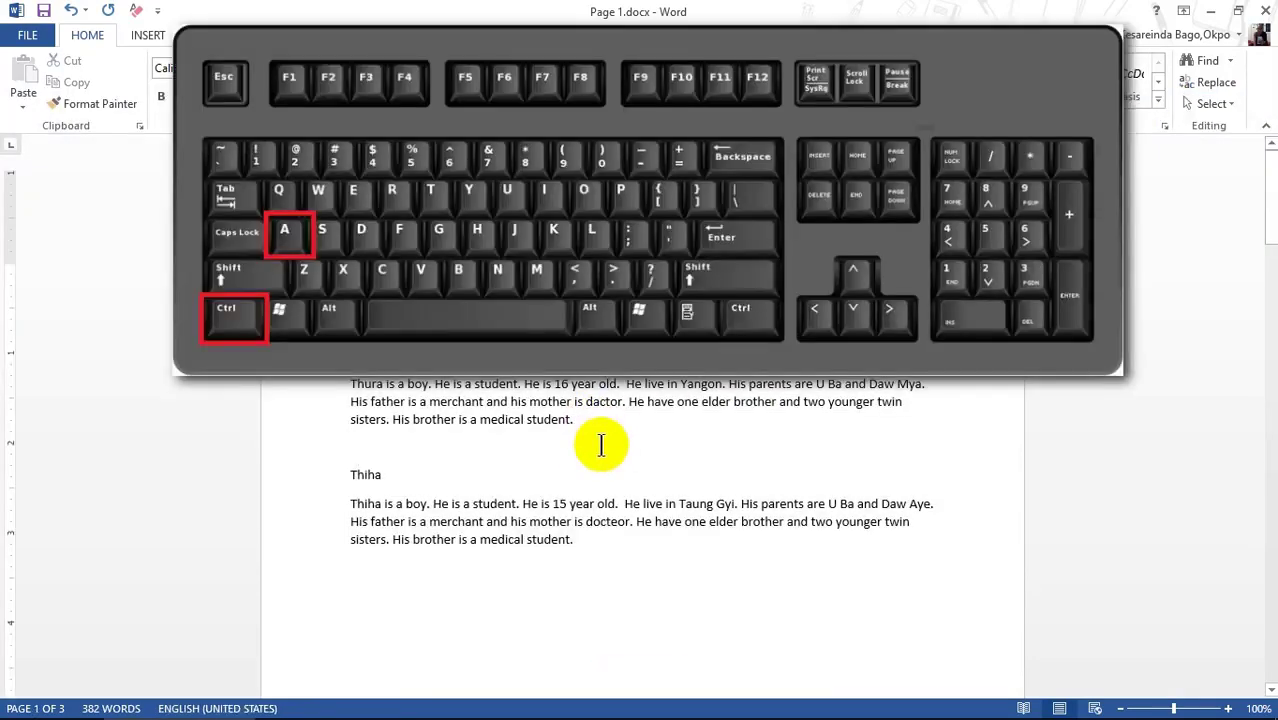
key("ctrl+a")
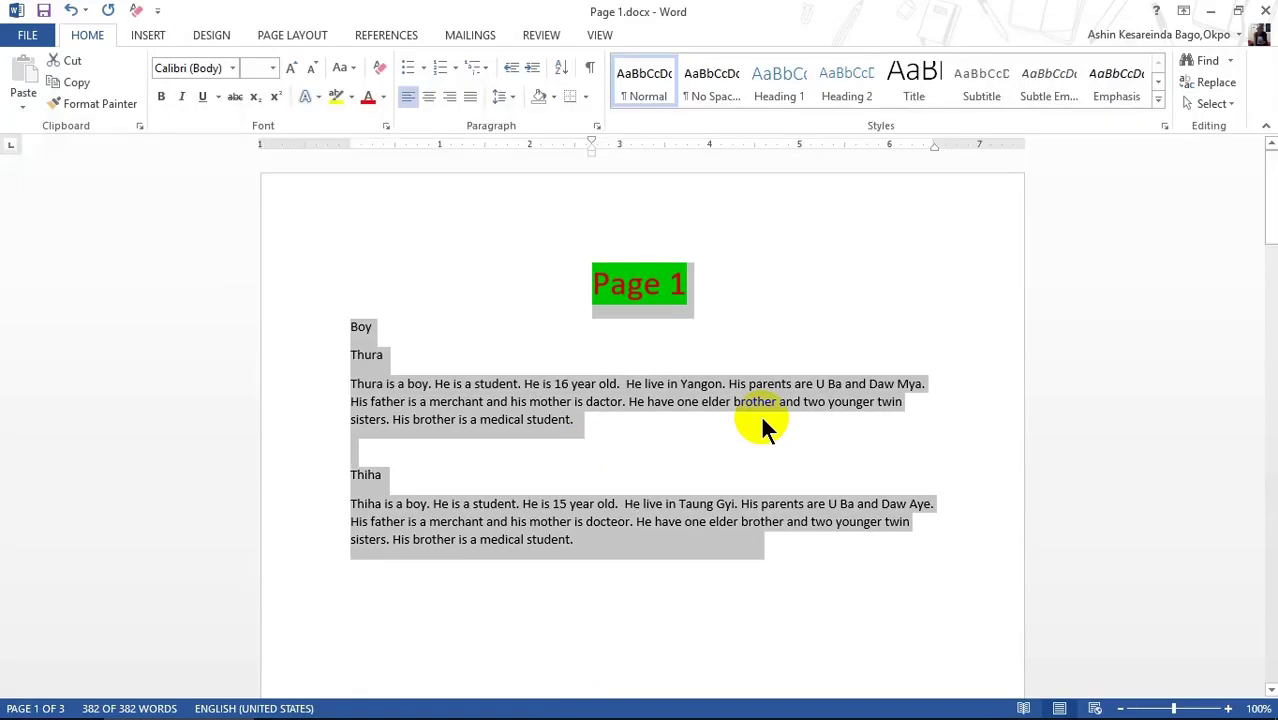
left_click(578, 430)
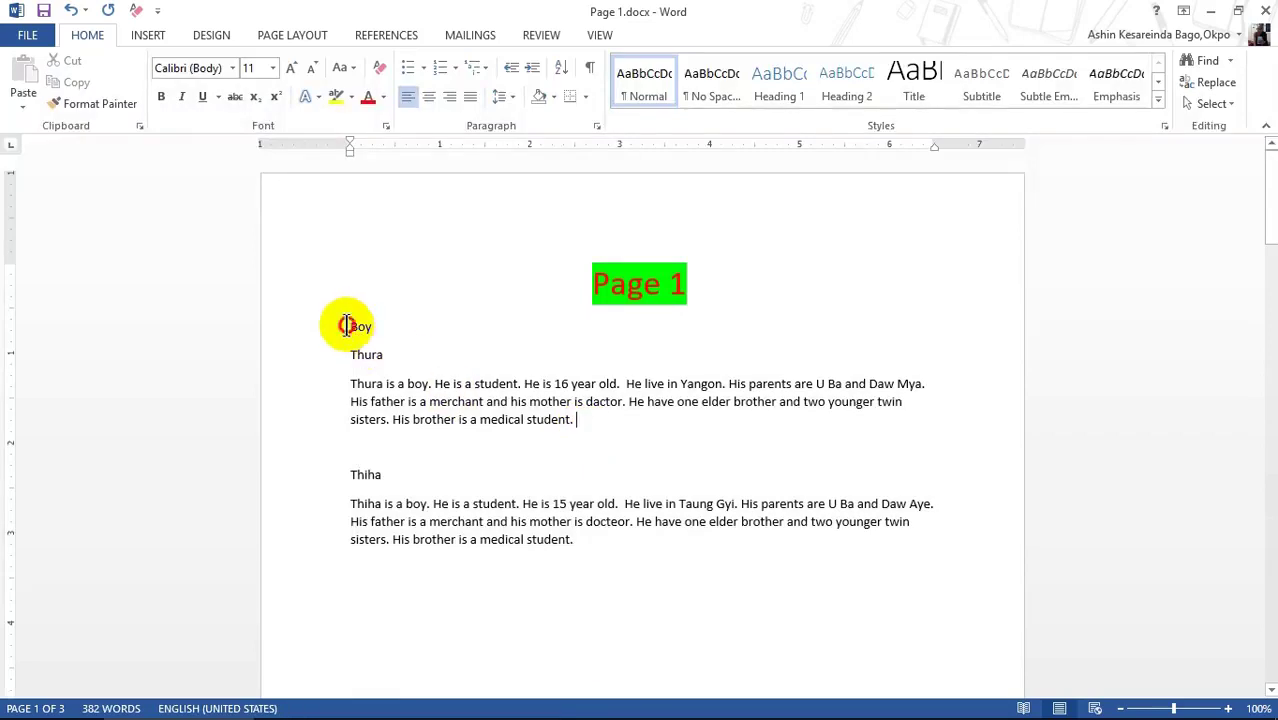
mouse_move(345, 328)
left_mouse_down()
mouse_move(399, 334)
mouse_move(392, 358)
mouse_move(590, 445)
left_mouse_up()
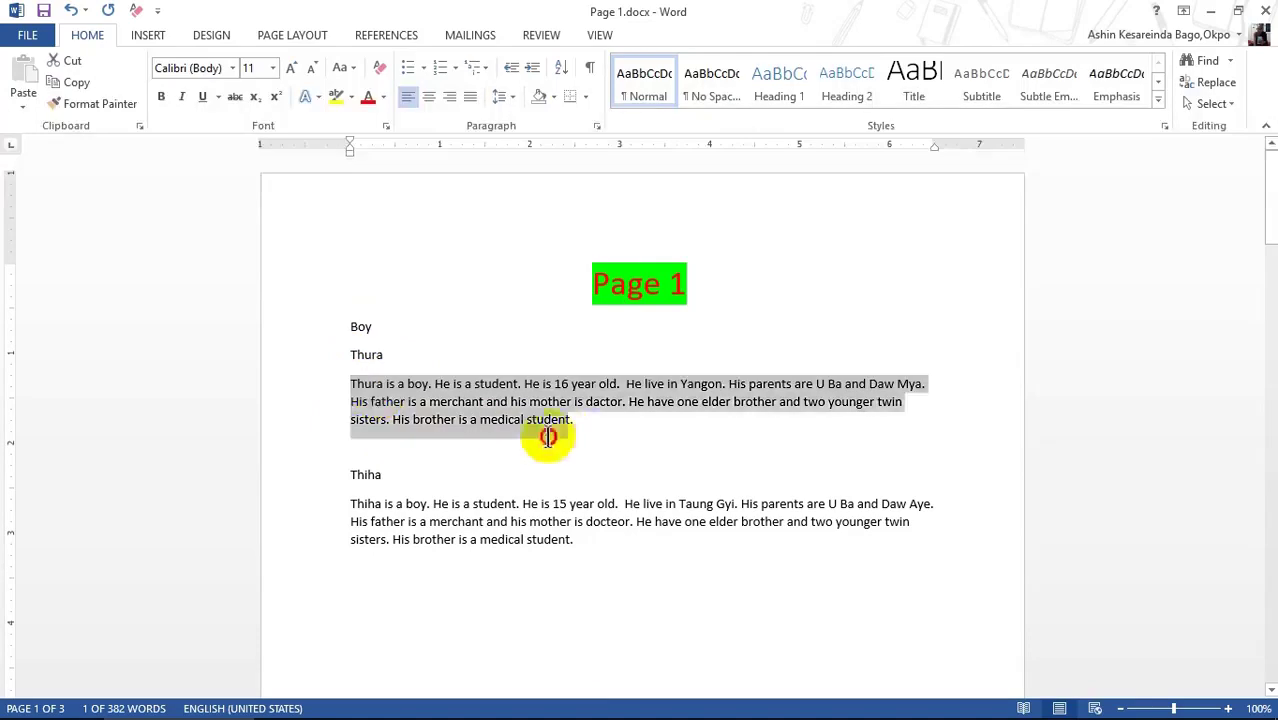
left_click(590, 438)
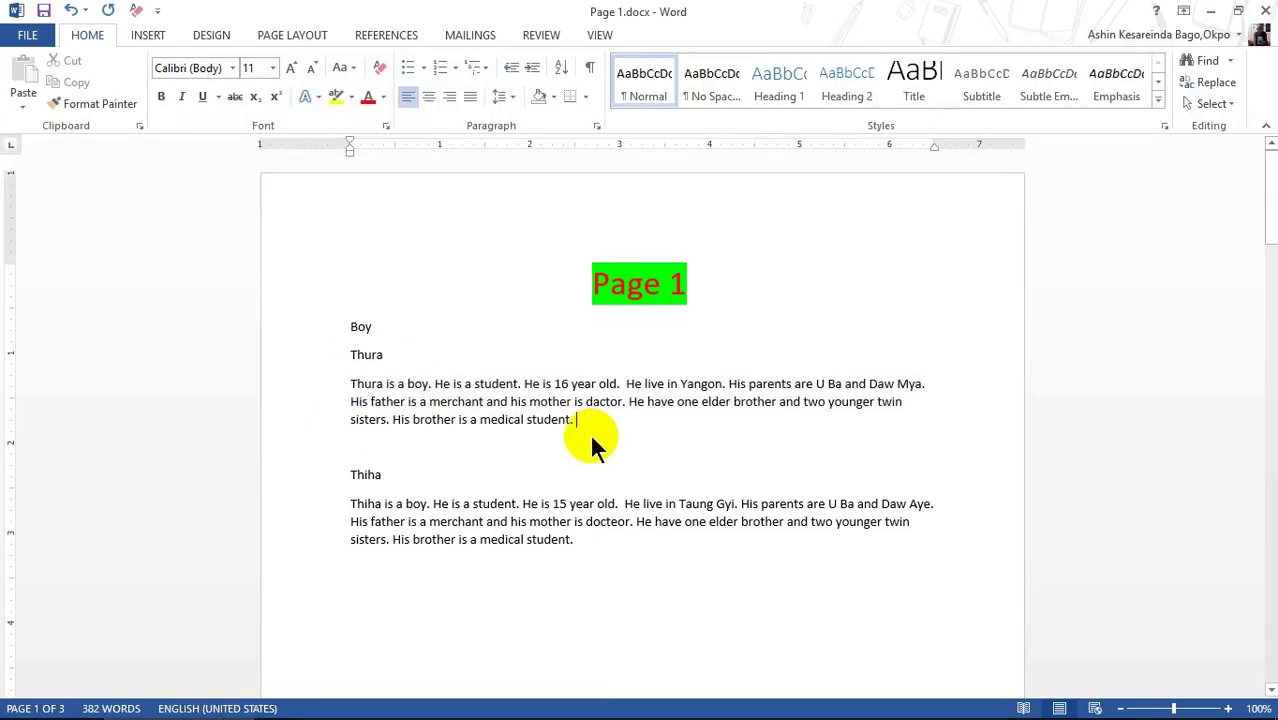
Step: Apply the Heading 1 style to the word Boy
left_click(406, 328)
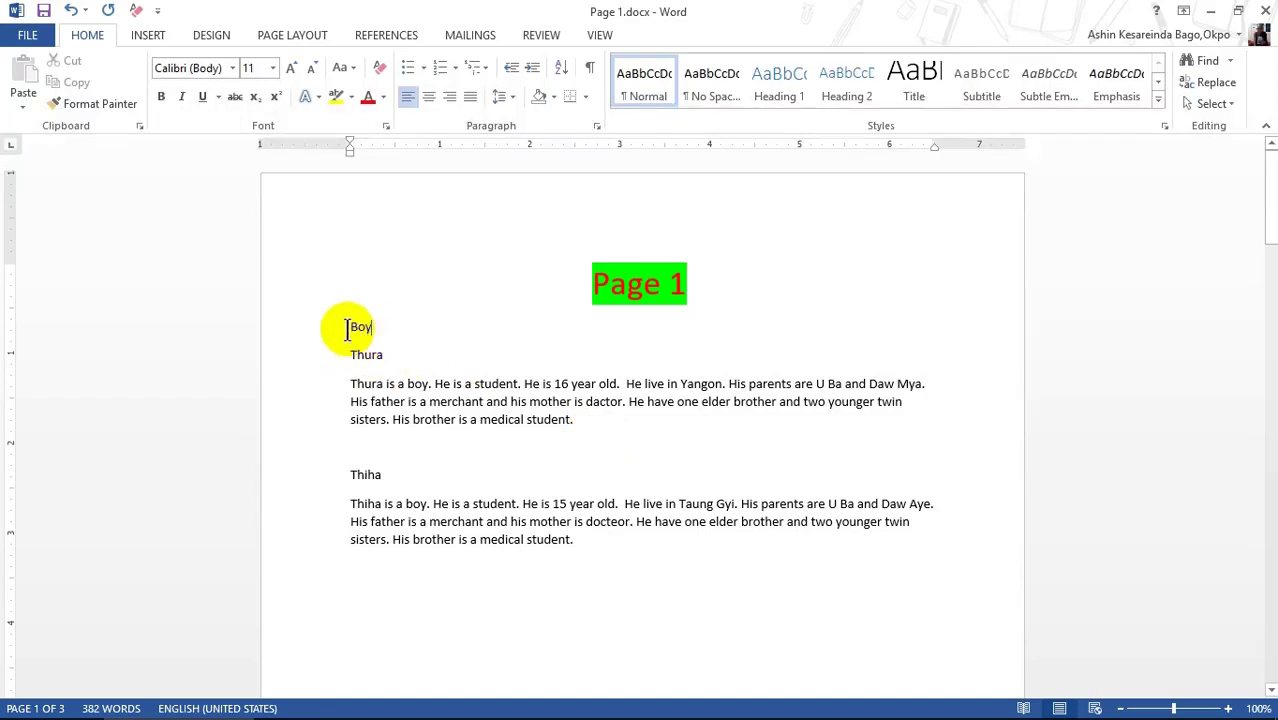
left_click(777, 88)
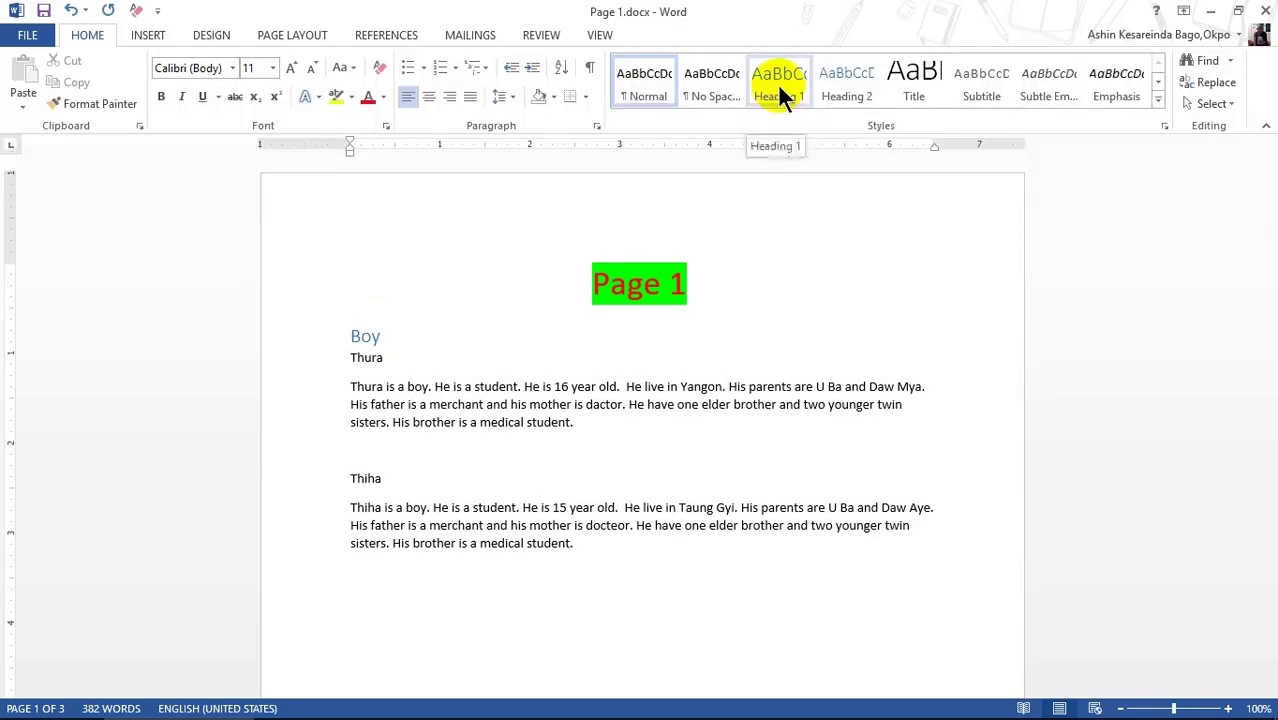
mouse_move(382, 337)
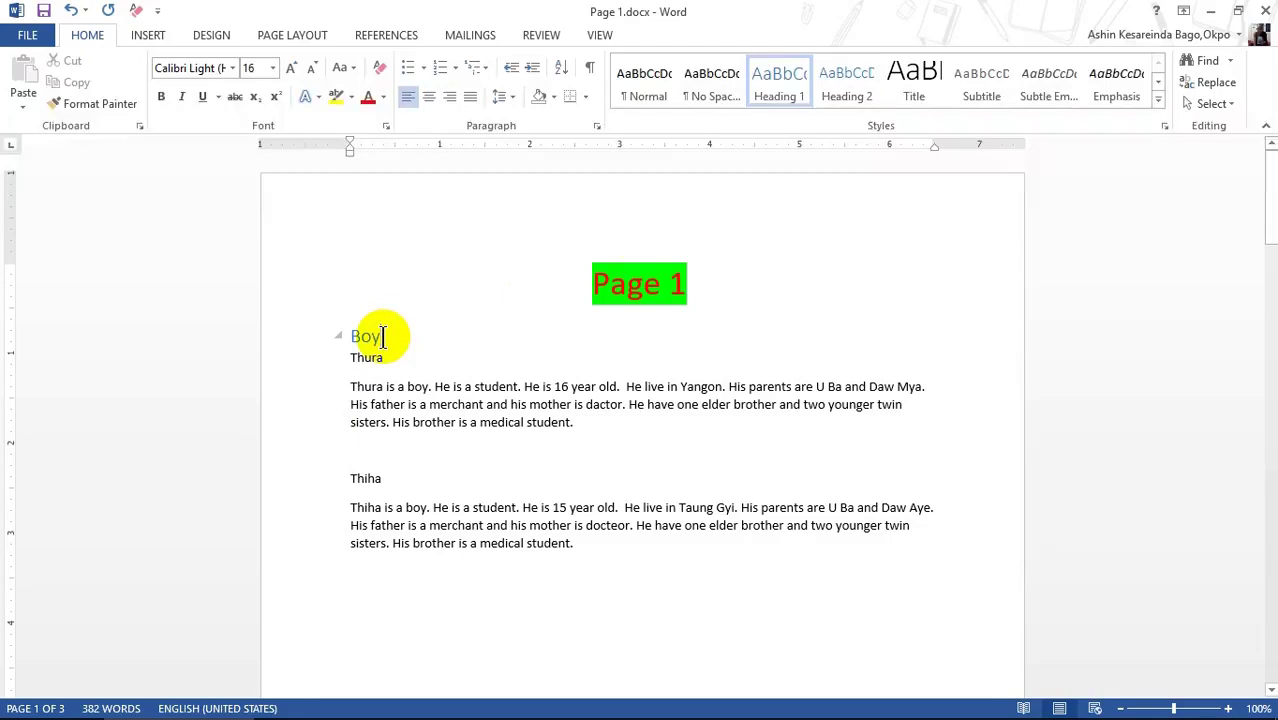
Step: Set the Heading 1 style font to Times New Roman in Modify Style
right_click(783, 84)
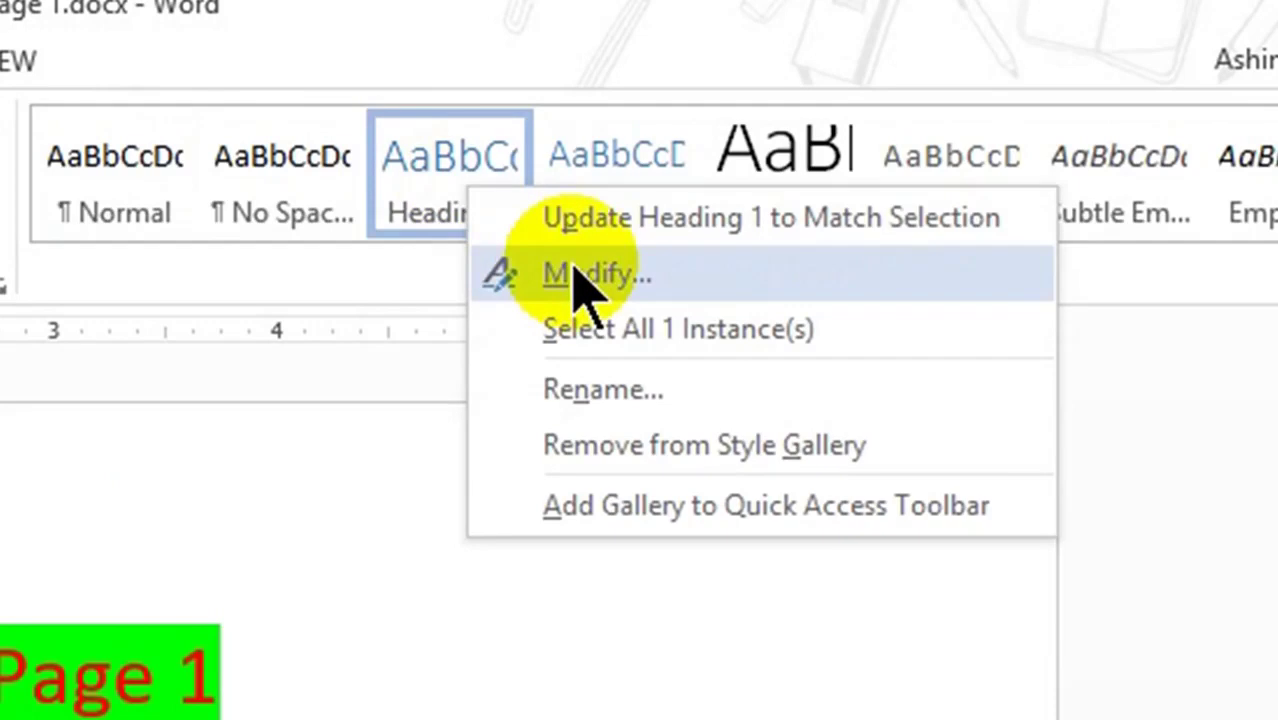
left_click(578, 276)
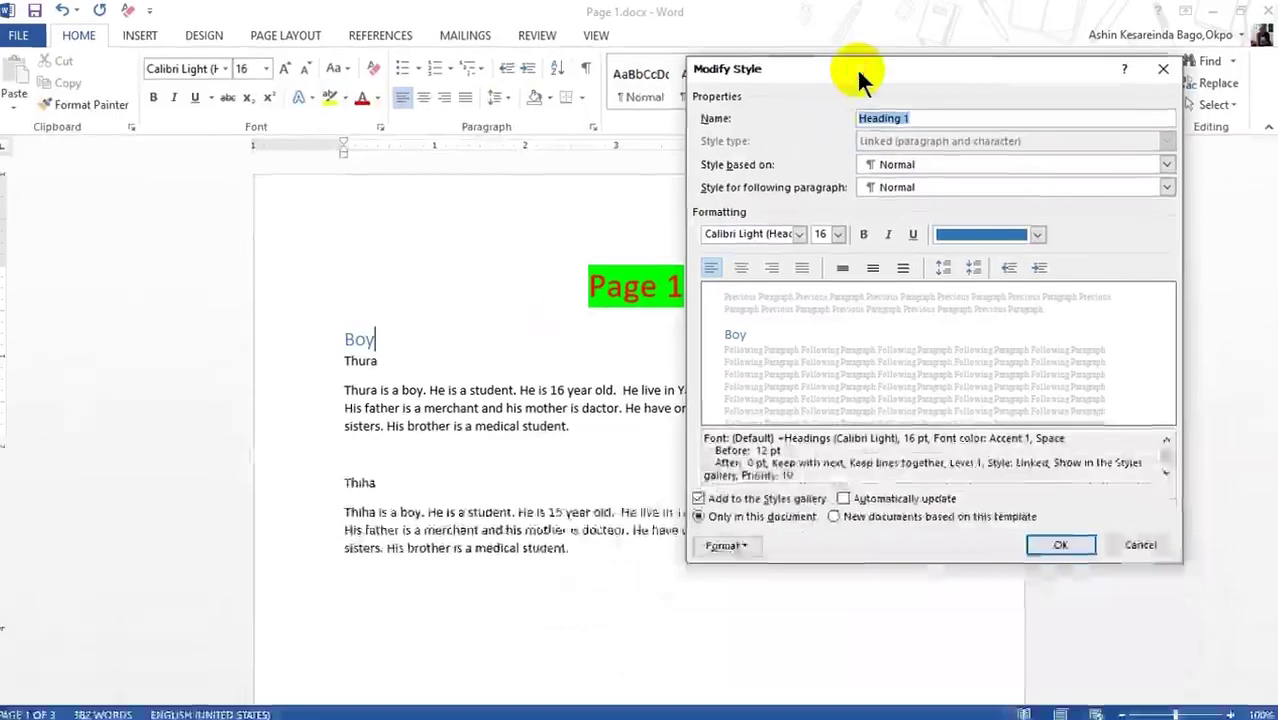
left_click_drag(792, 72, 721, 72)
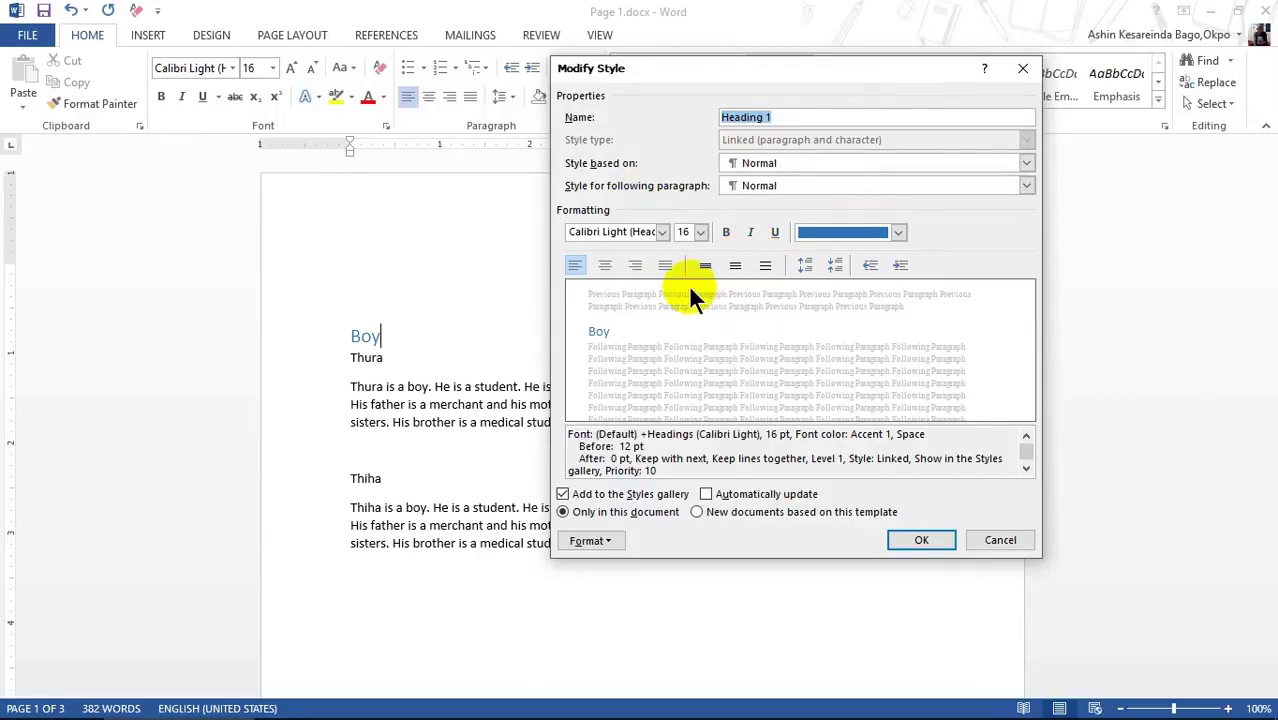
left_click_drag(791, 69, 736, 66)
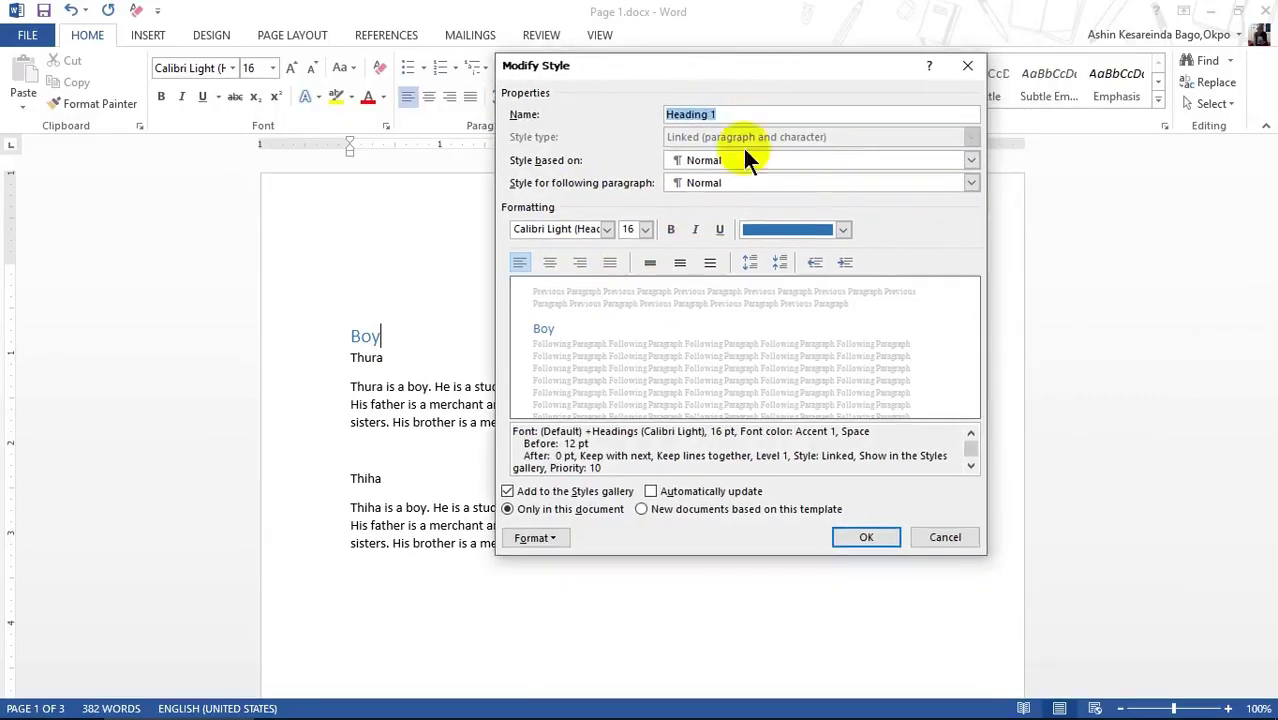
left_click(607, 229)
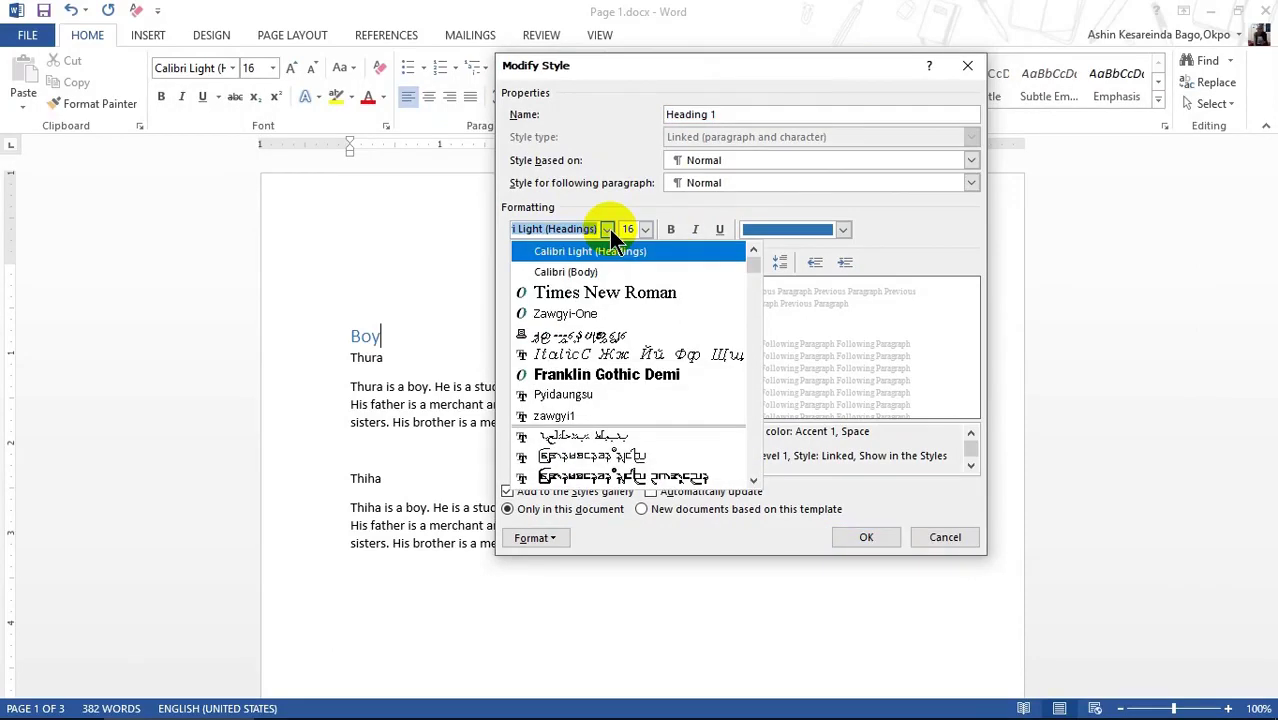
left_click(627, 291)
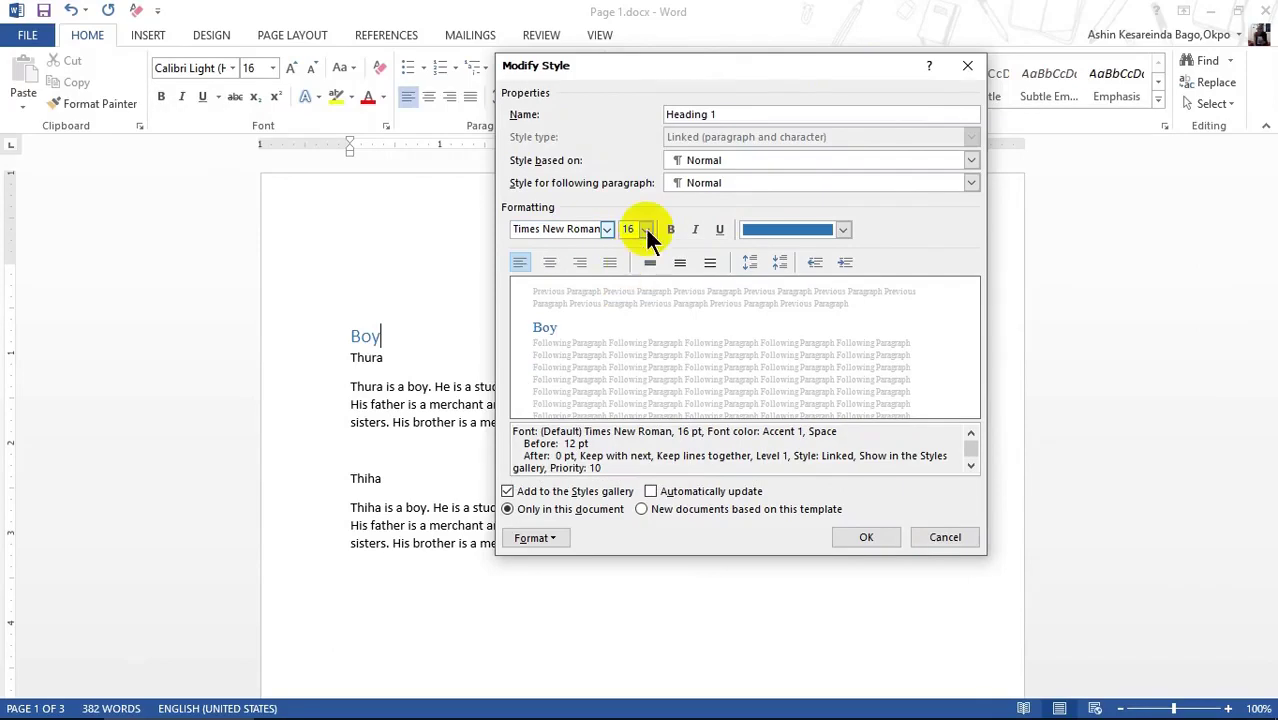
Step: Make Heading 1 18 pt, bold and red, and save the style
left_click(647, 230)
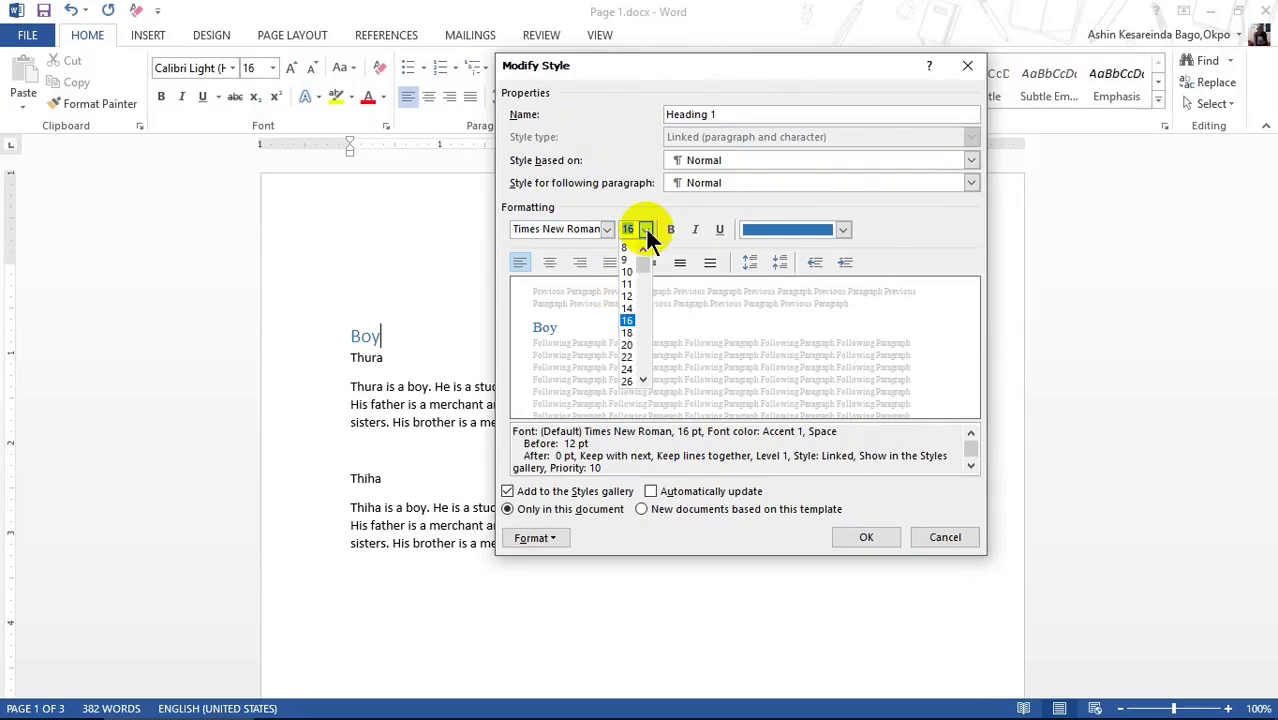
left_click(626, 333)
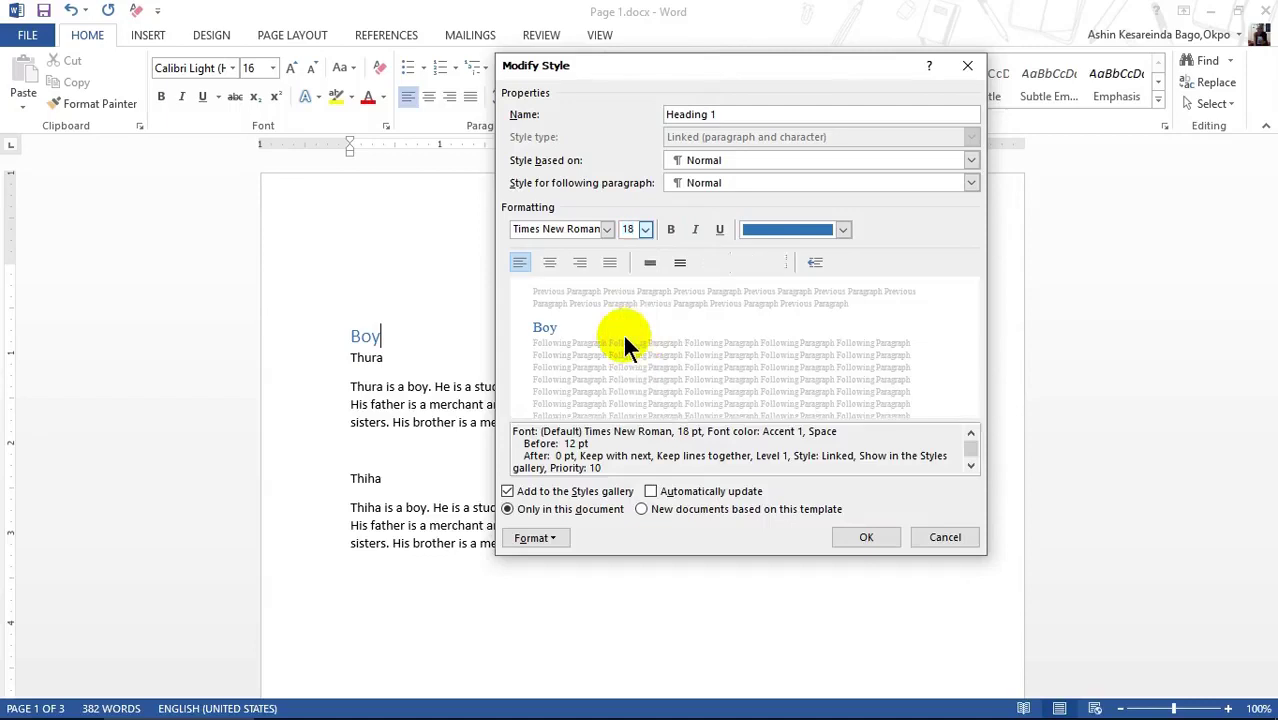
left_click(646, 229)
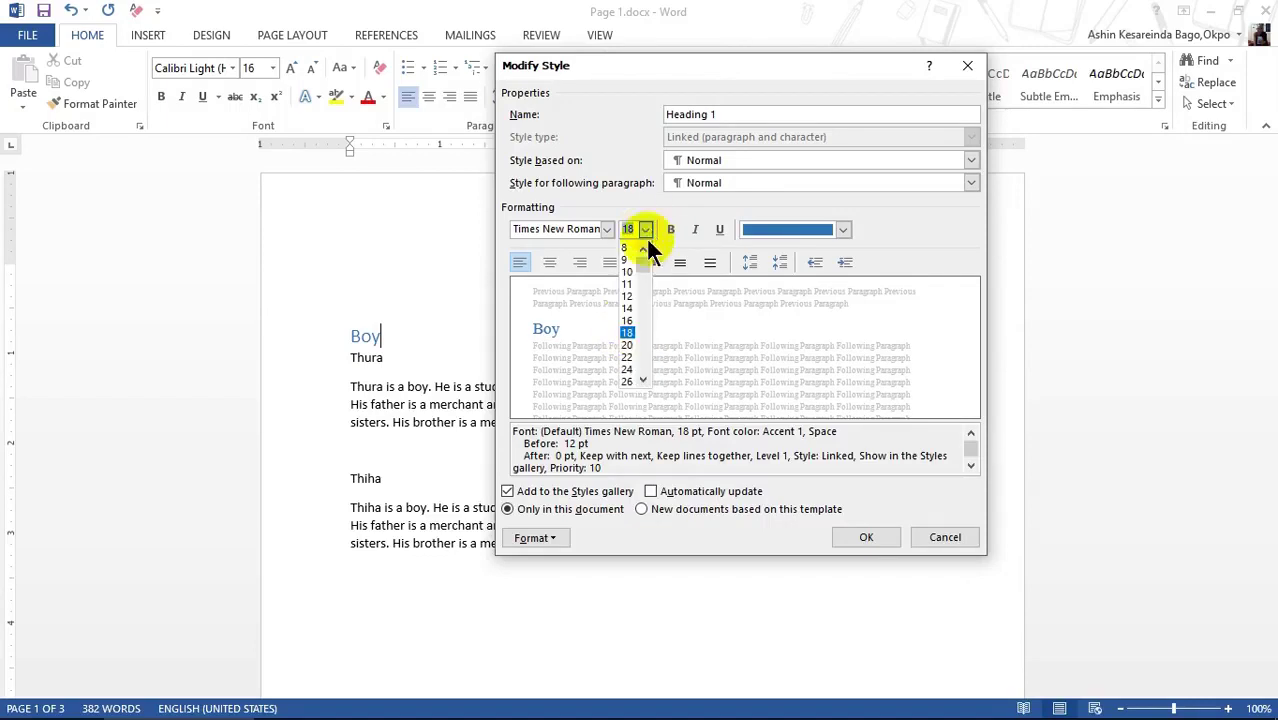
left_click(628, 333)
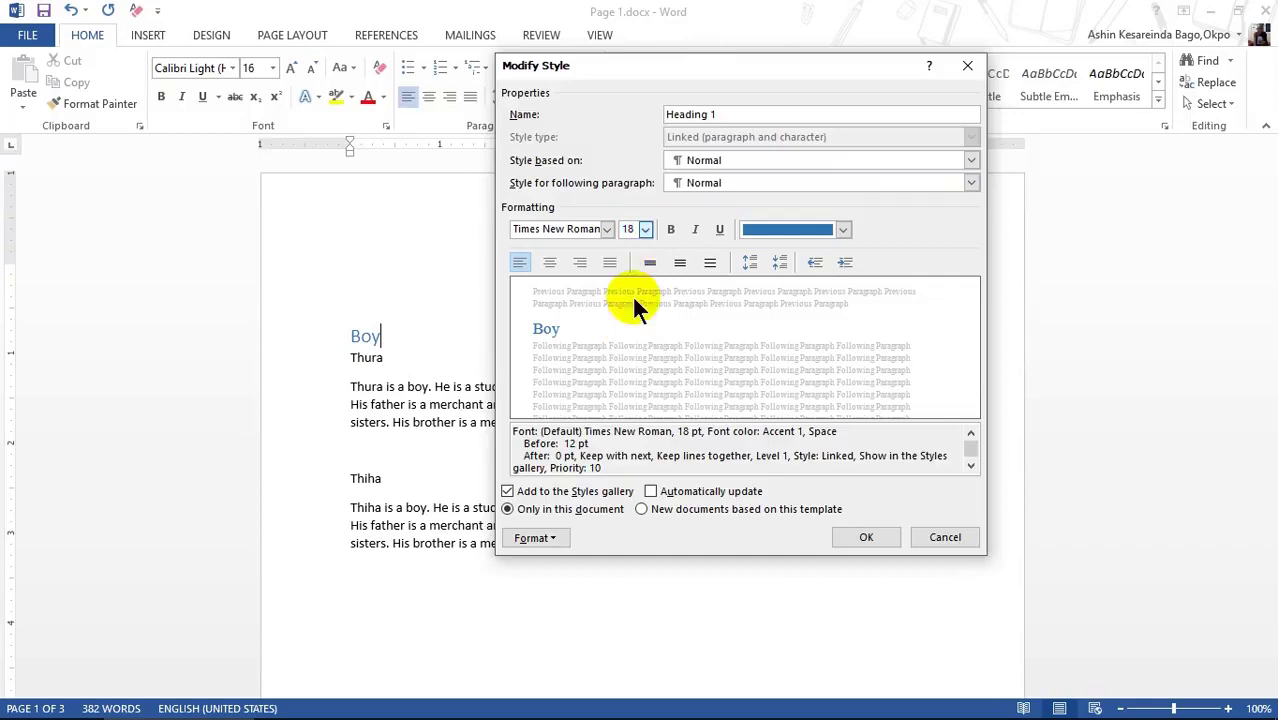
left_click(669, 229)
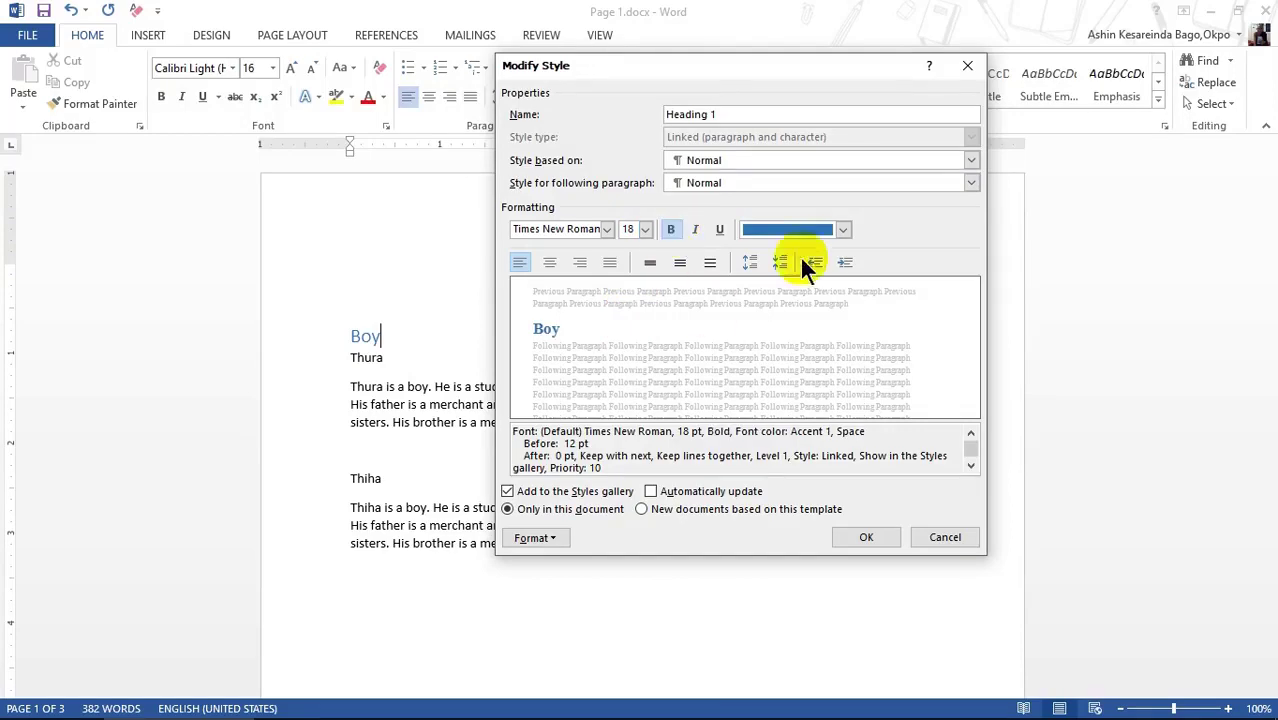
left_click(844, 229)
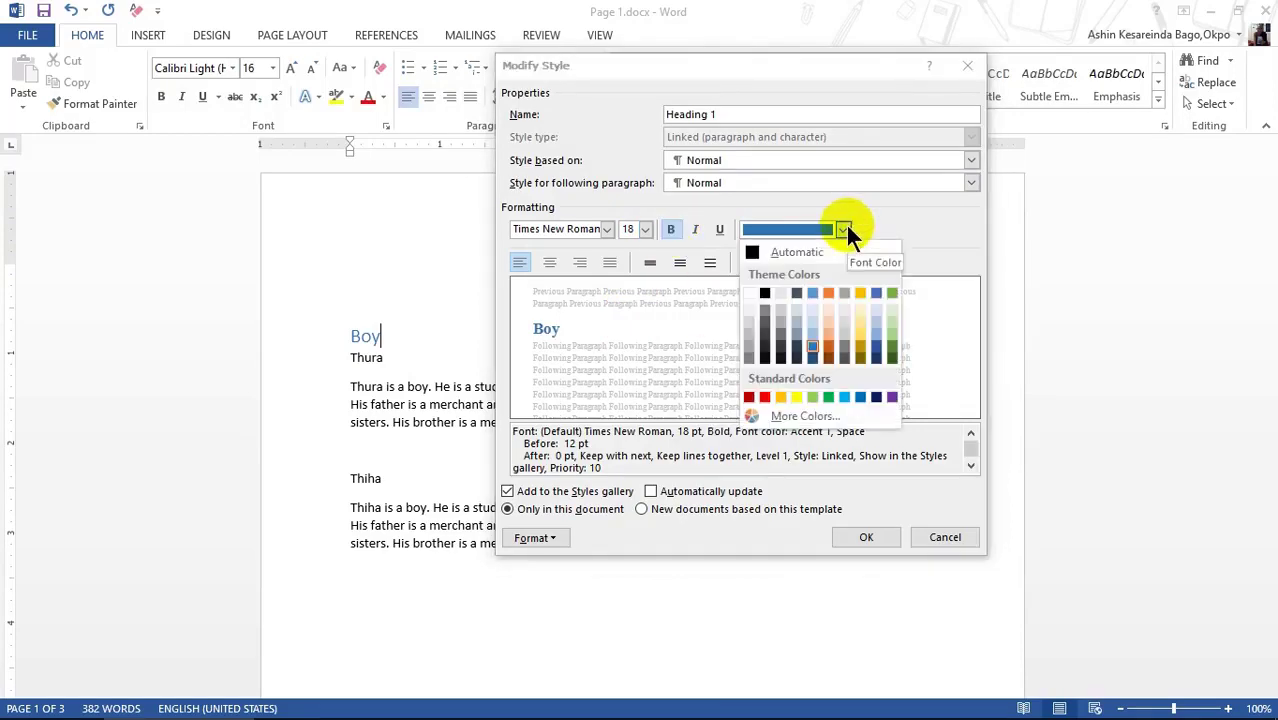
left_click(762, 394)
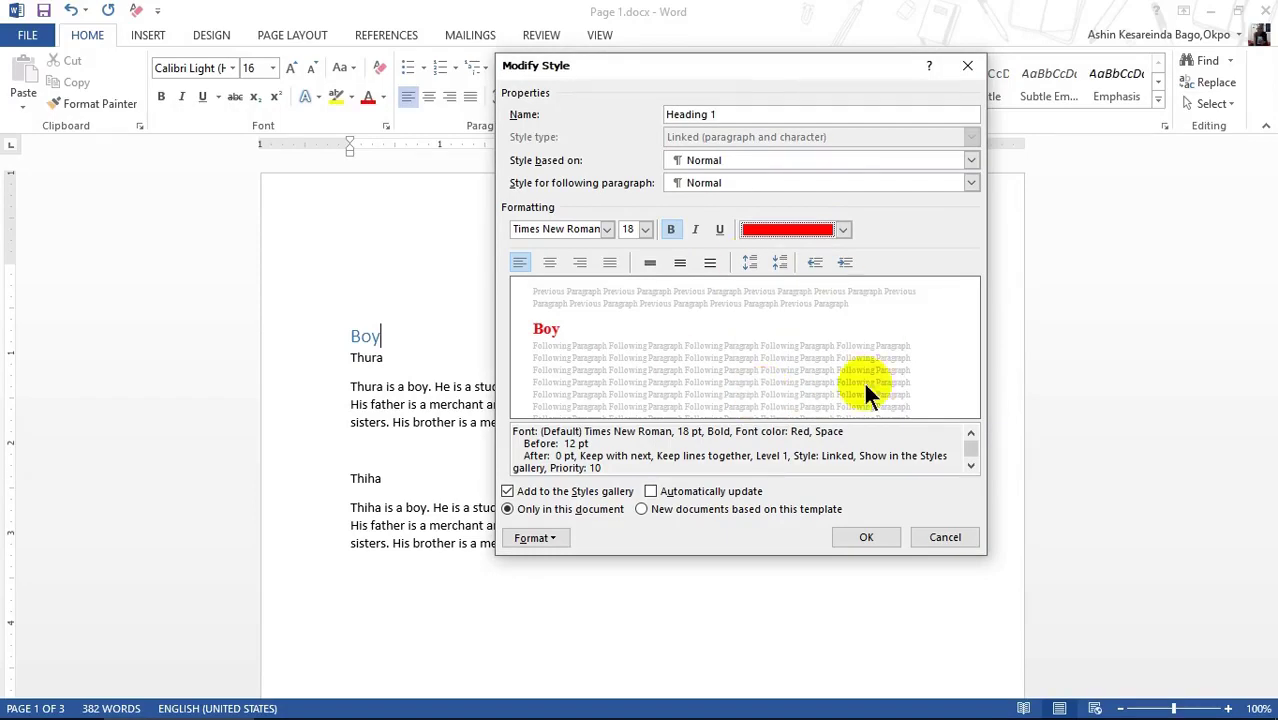
left_click(868, 537)
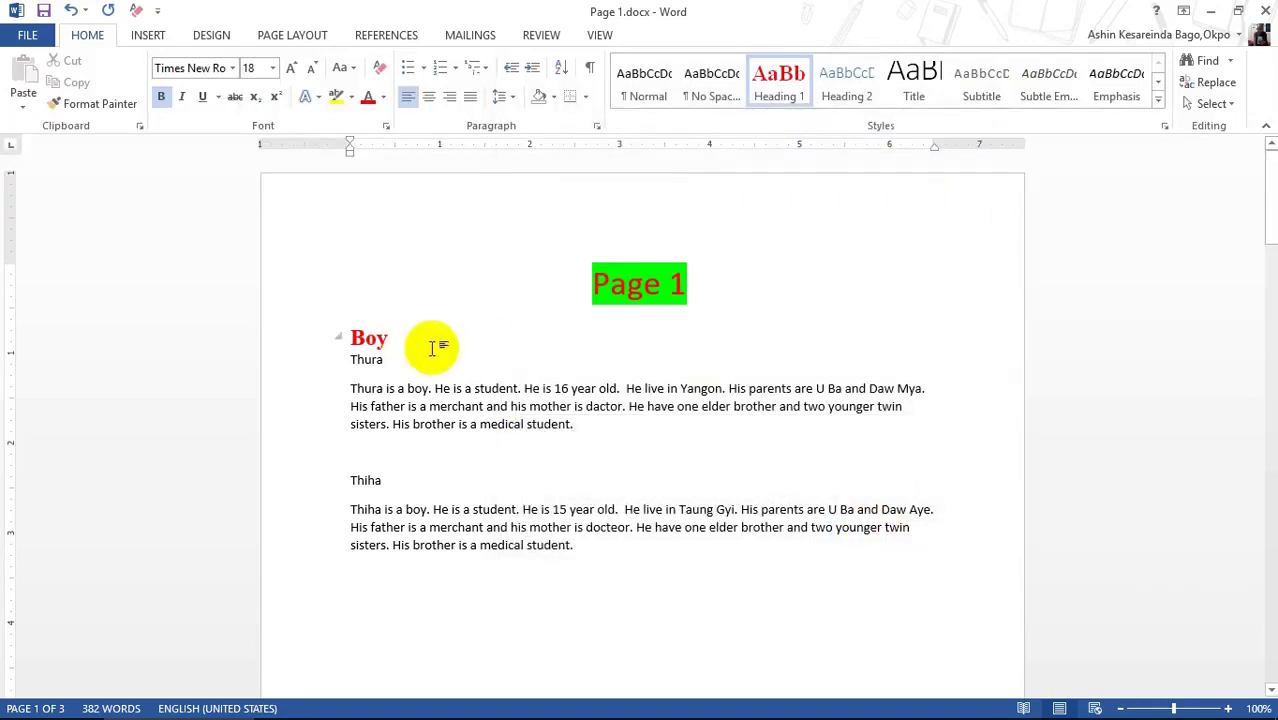
Step: Apply Heading 1 to Girl on page 2
scroll(712, 305, "down", 5)
scroll(712, 305, "down", 5)
scroll(710, 303, "down", 2)
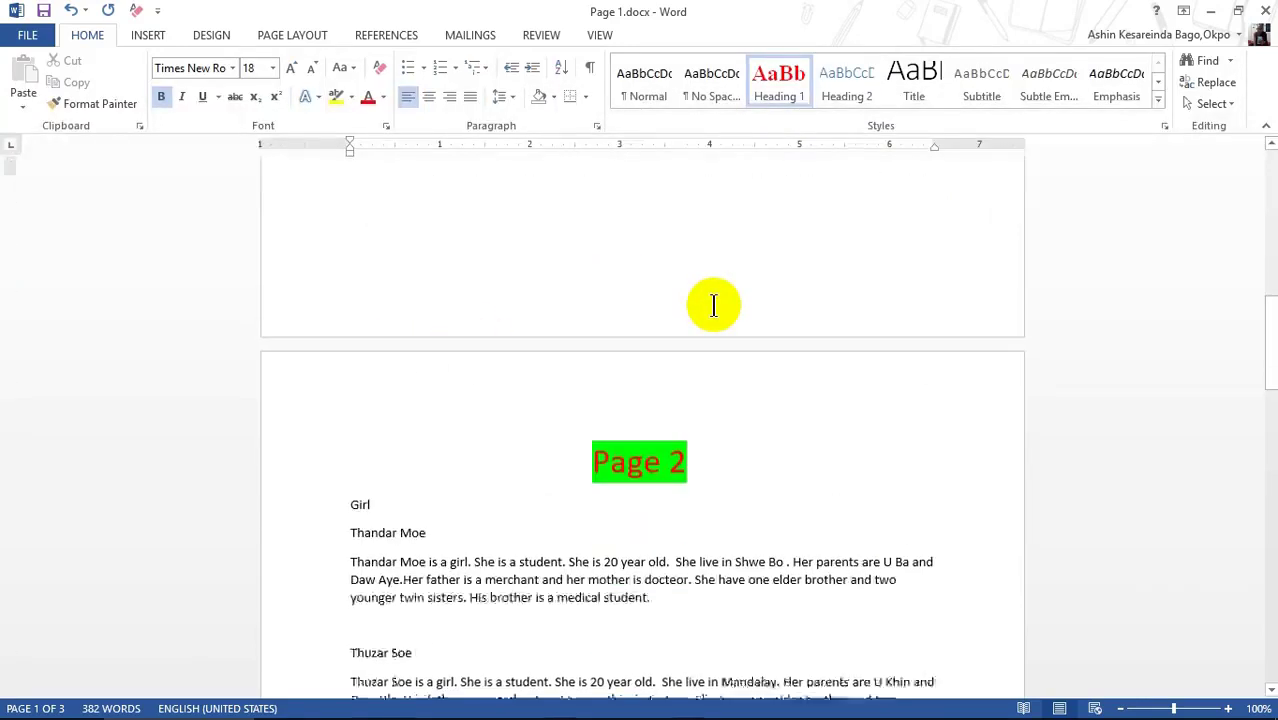
scroll(710, 303, "down", 3)
left_click(369, 341)
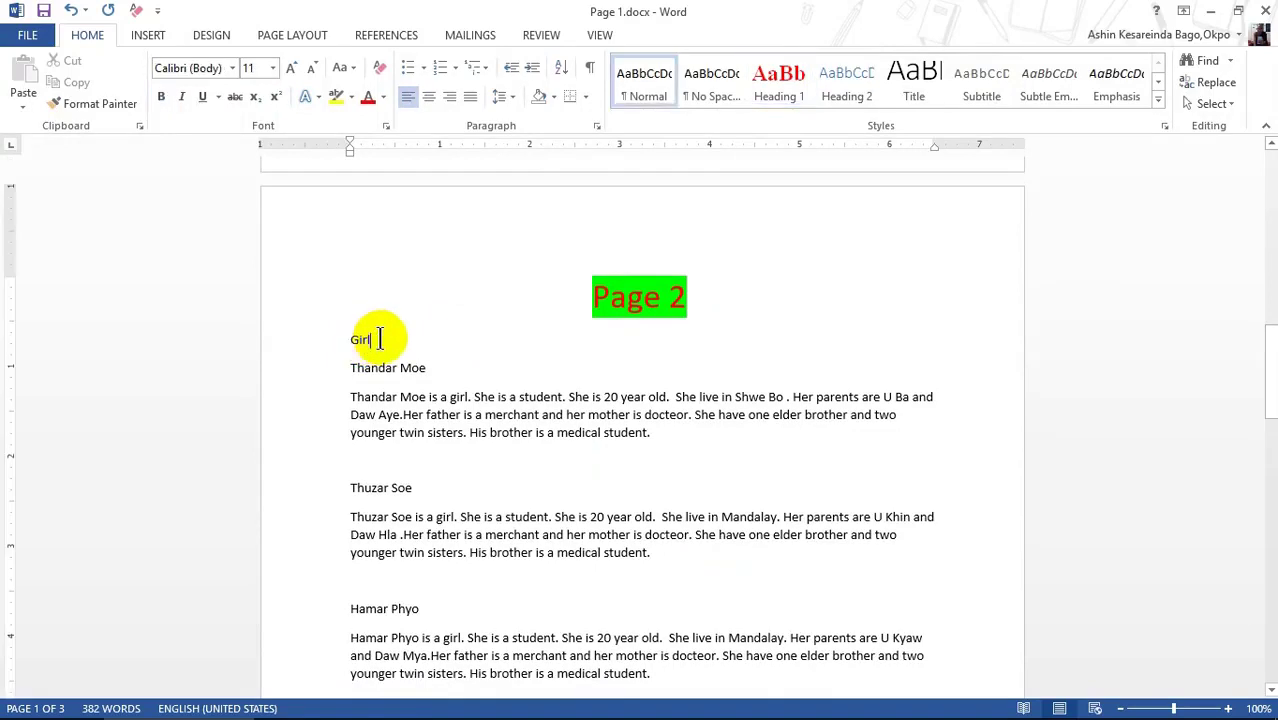
left_click_drag(372, 341, 357, 345)
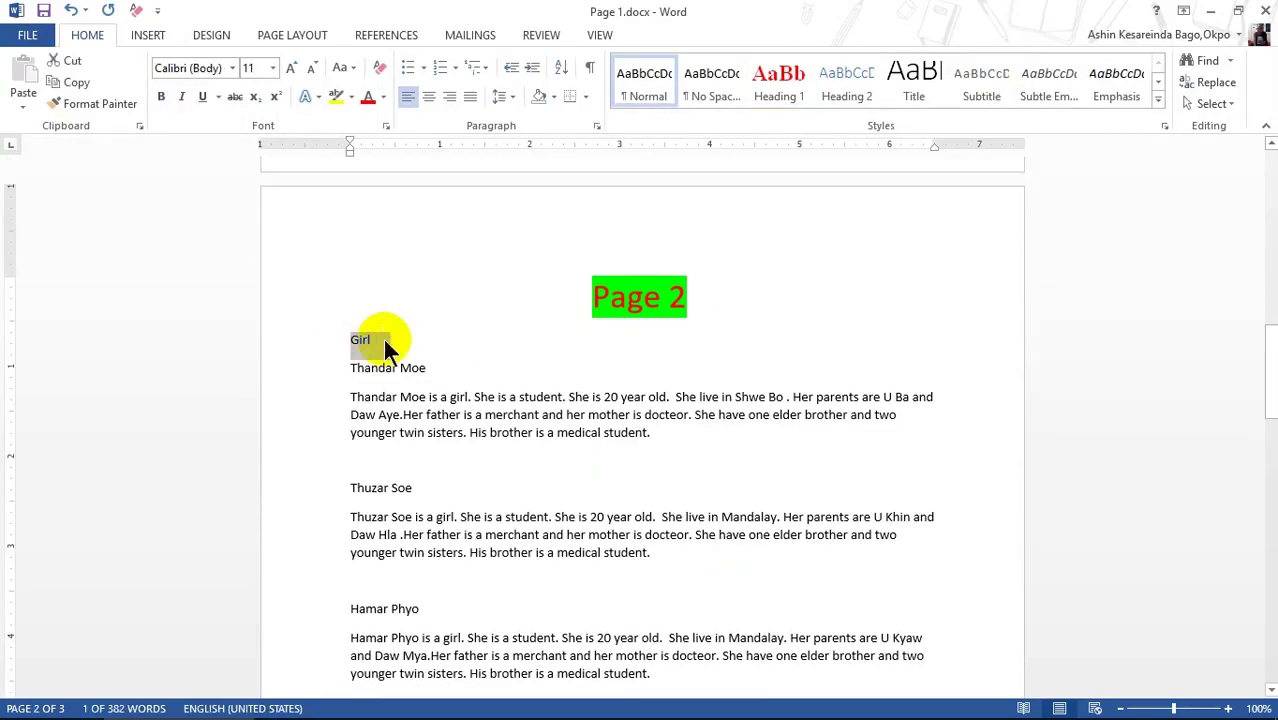
left_click(374, 340)
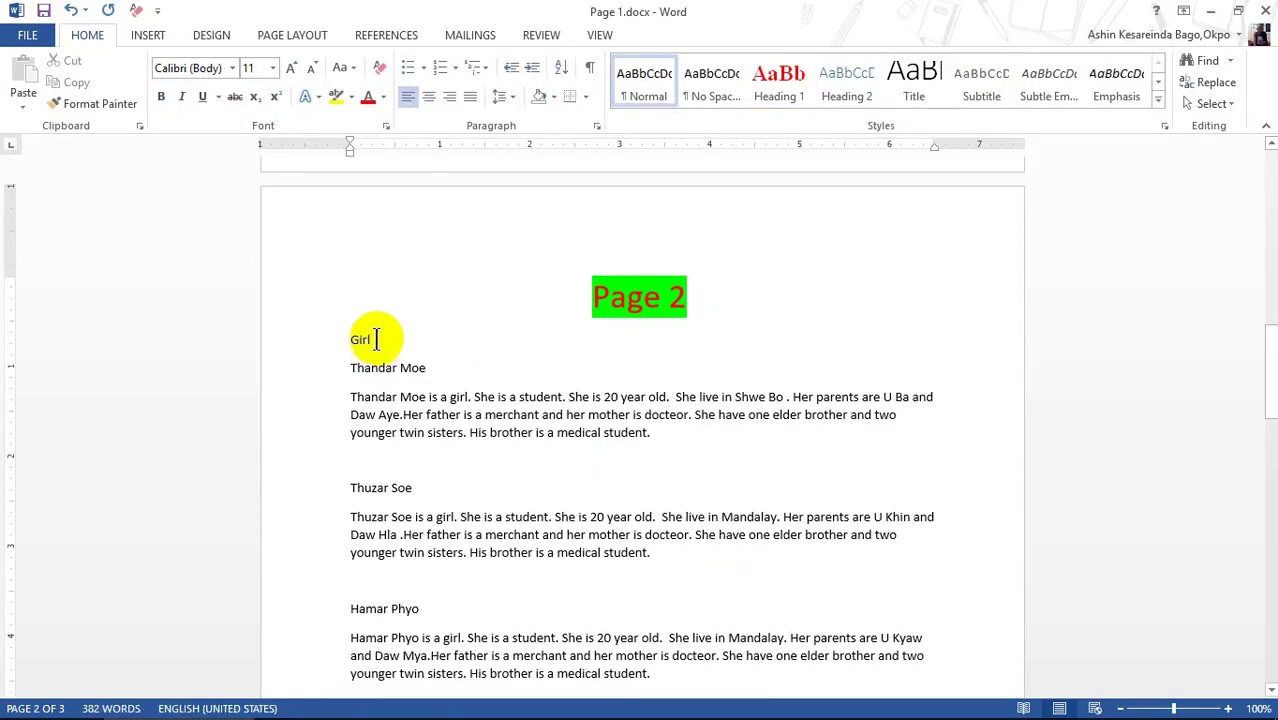
left_click(778, 88)
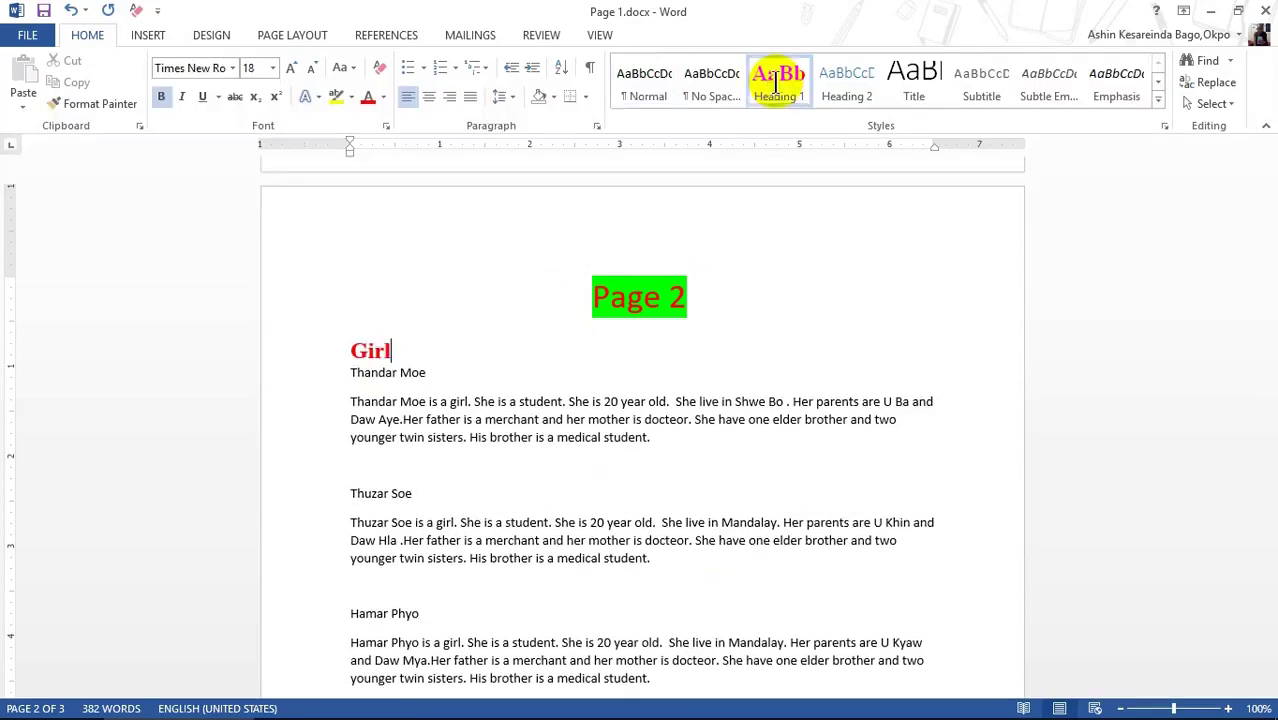
Step: Apply Heading 1 to Gay on page 3
scroll(536, 320, "down", 10)
scroll(539, 320, "down", 5)
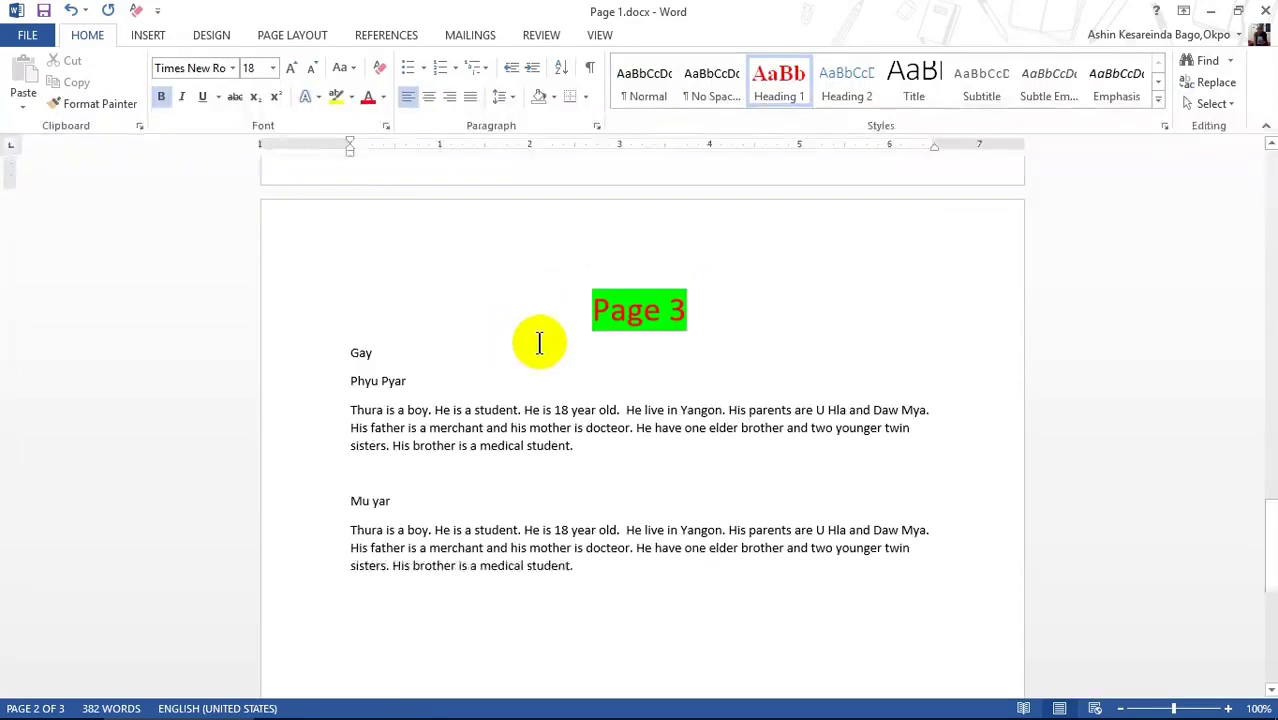
left_click(368, 353)
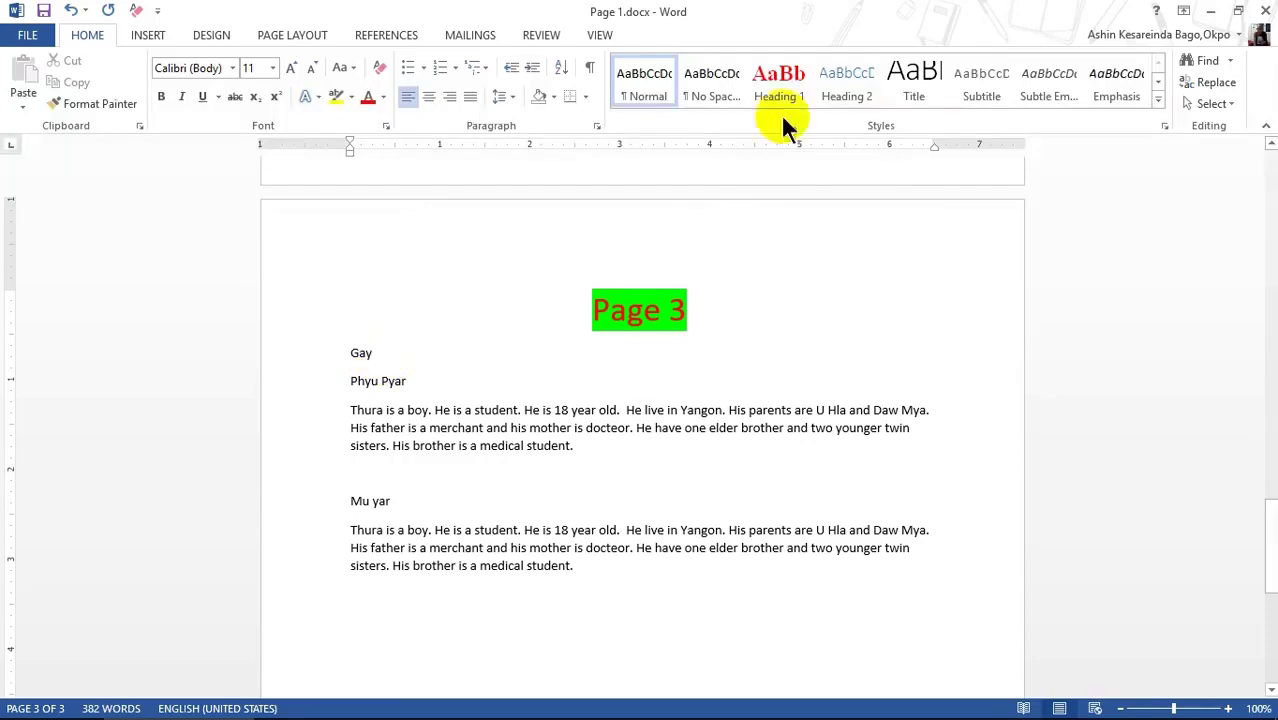
left_click(775, 88)
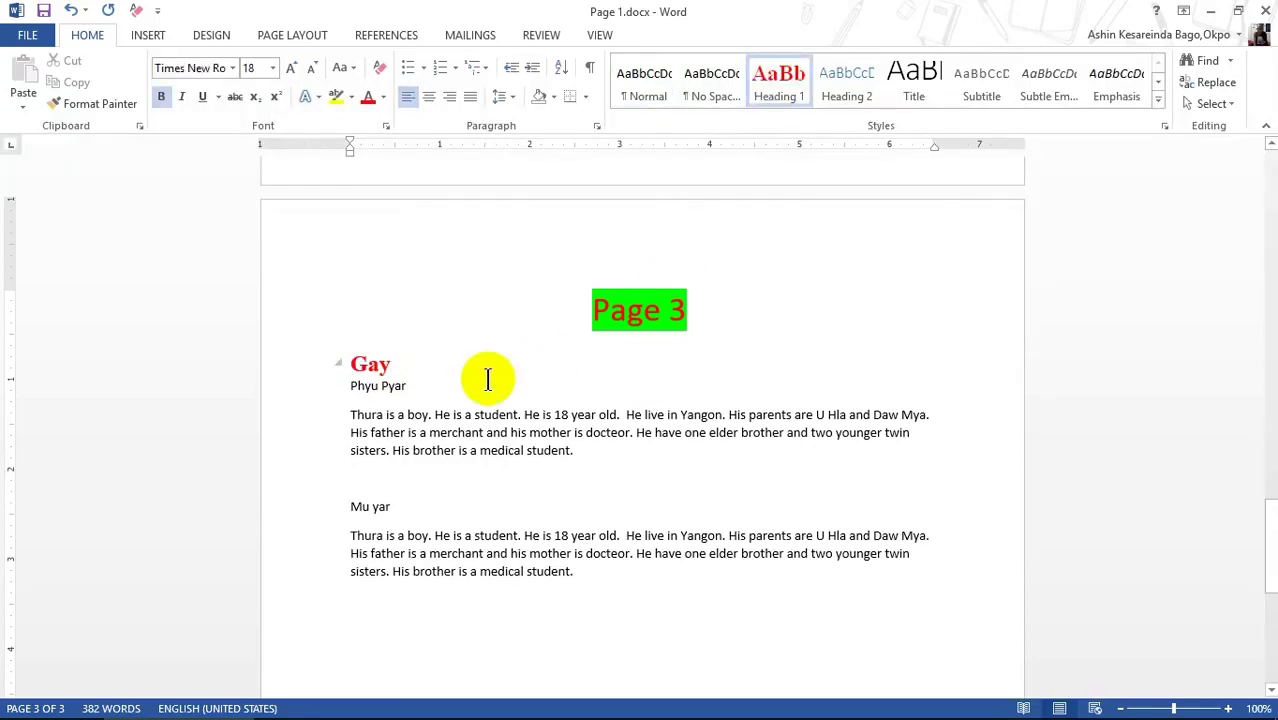
scroll(495, 376, "up", 10)
scroll(500, 378, "up", 1)
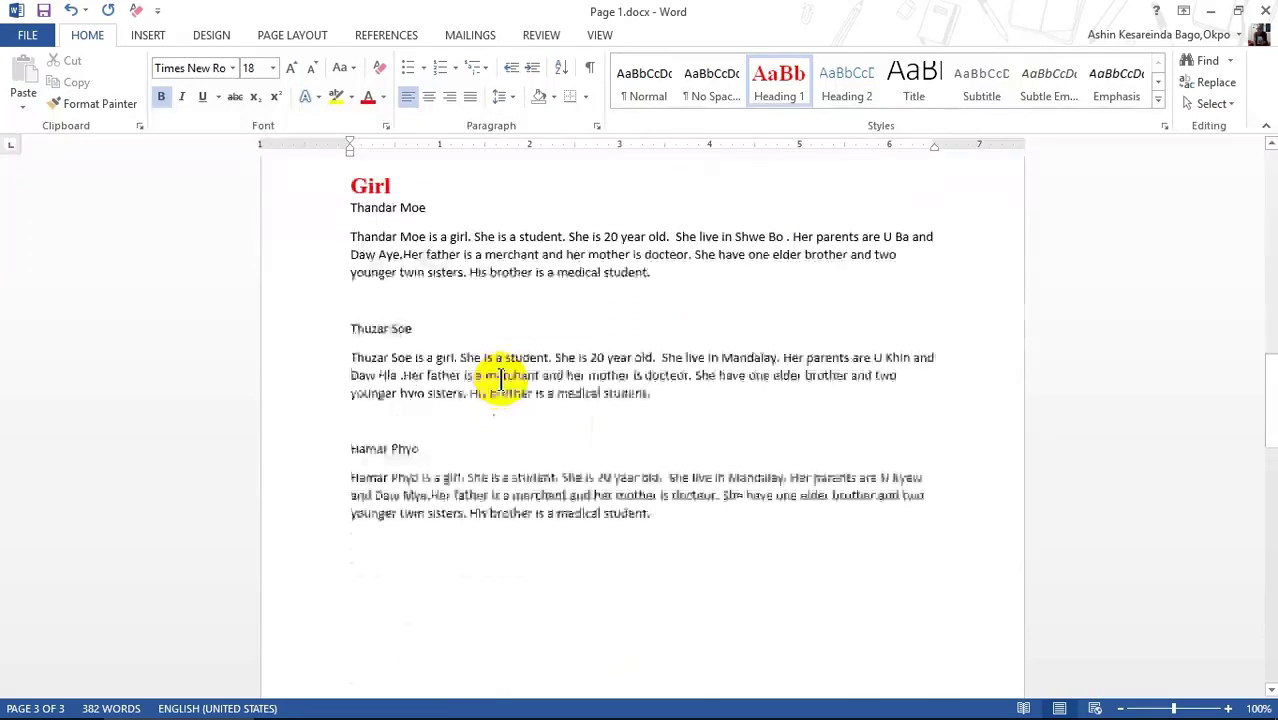
scroll(499, 374, "up", 5)
scroll(479, 457, "down", 3)
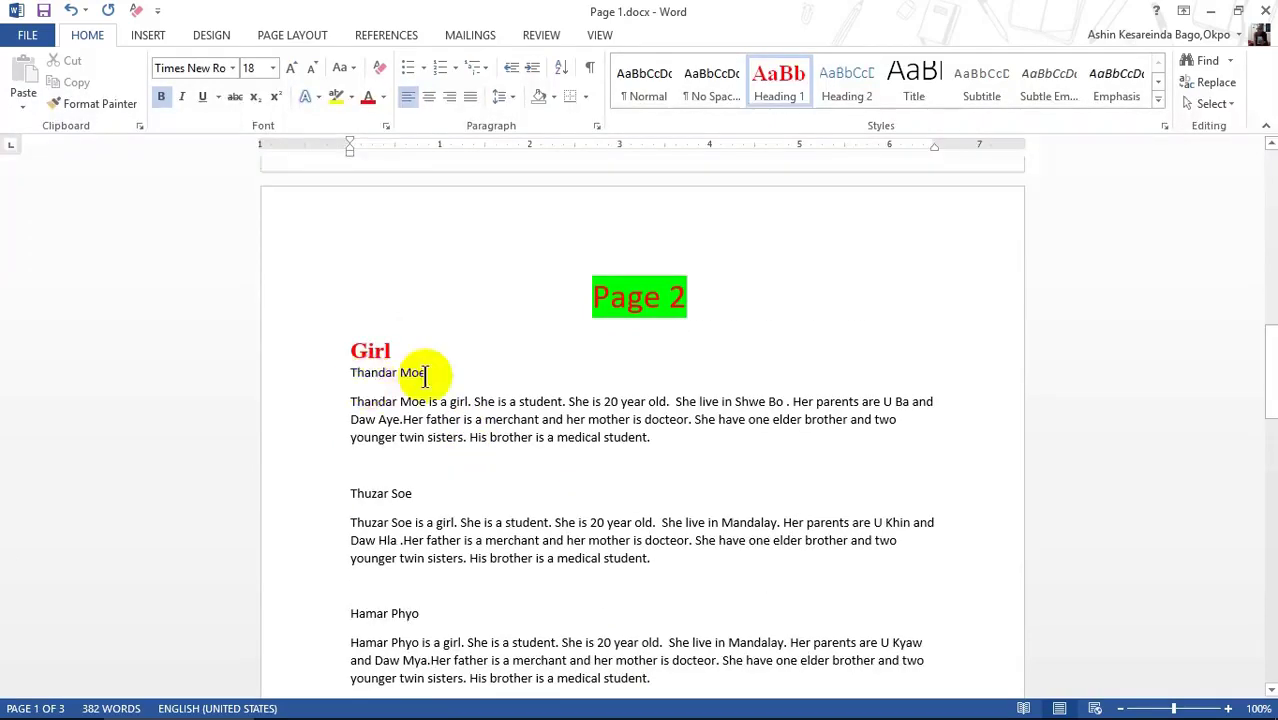
scroll(502, 366, "up", 8)
scroll(502, 366, "up", 5)
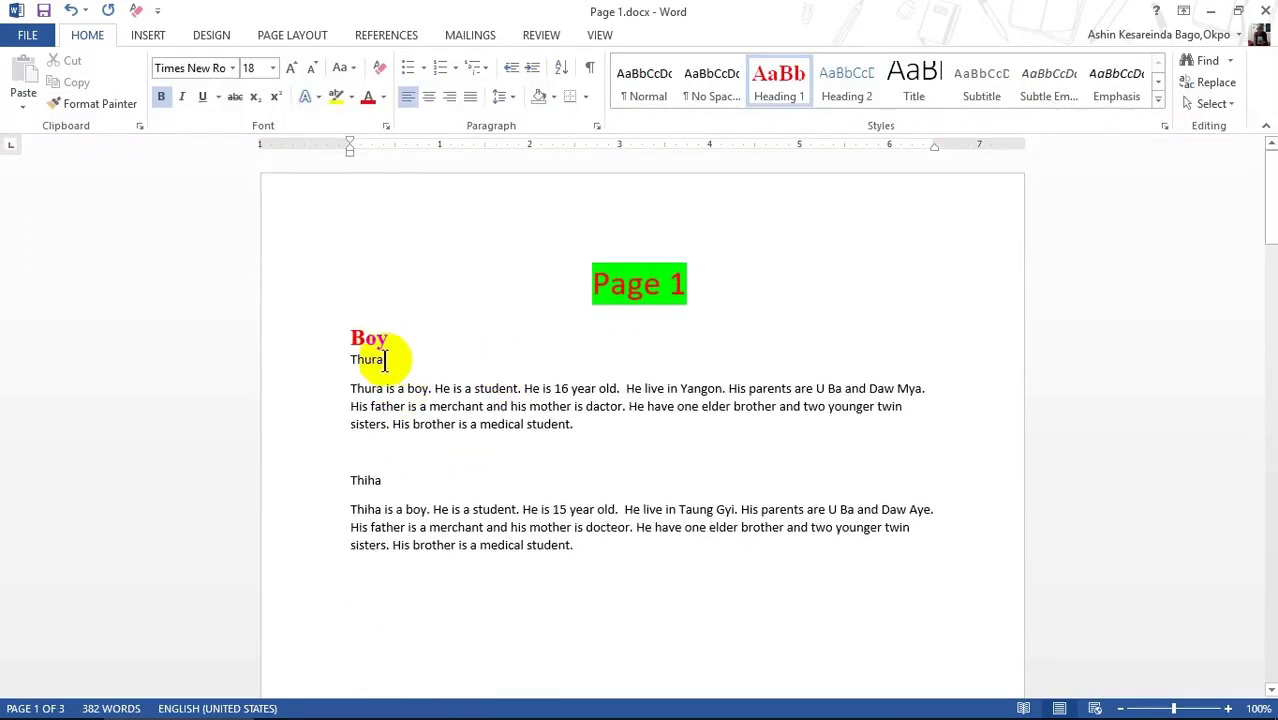
Step: Make Thura a Heading 2 and set the Heading 2 style to 14 pt bold
left_click_drag(353, 362, 401, 363)
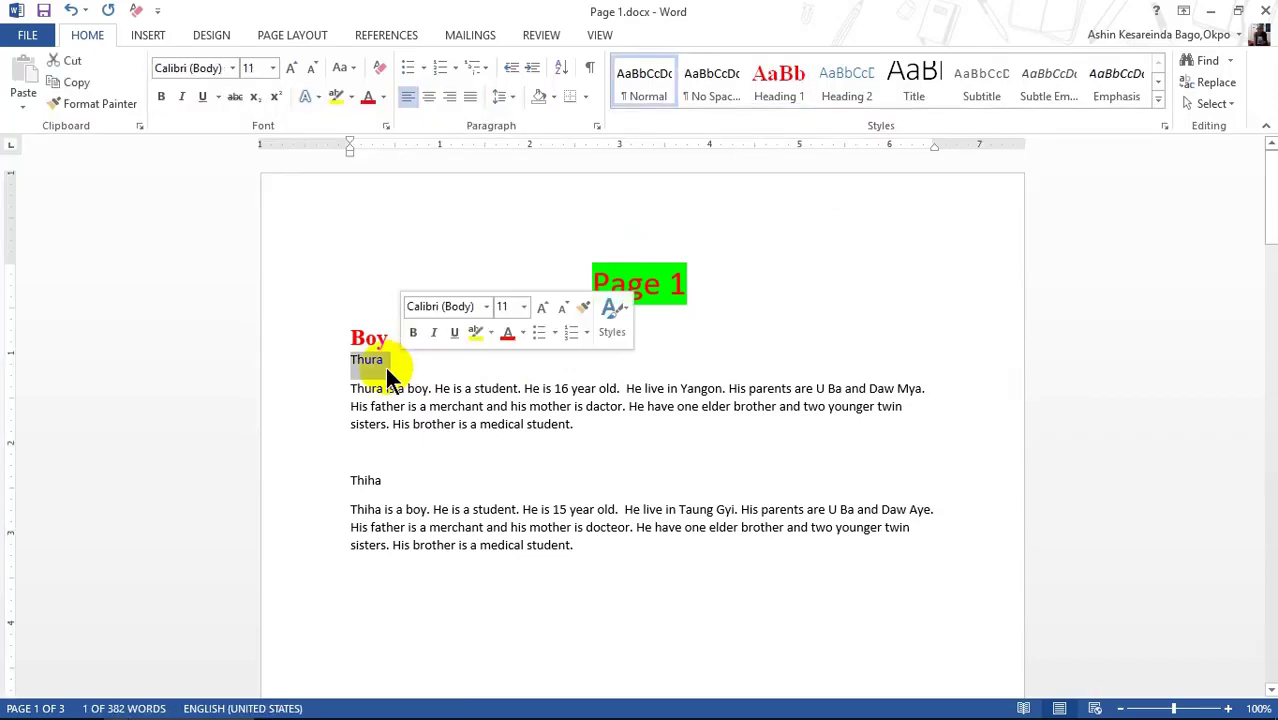
left_click(855, 80)
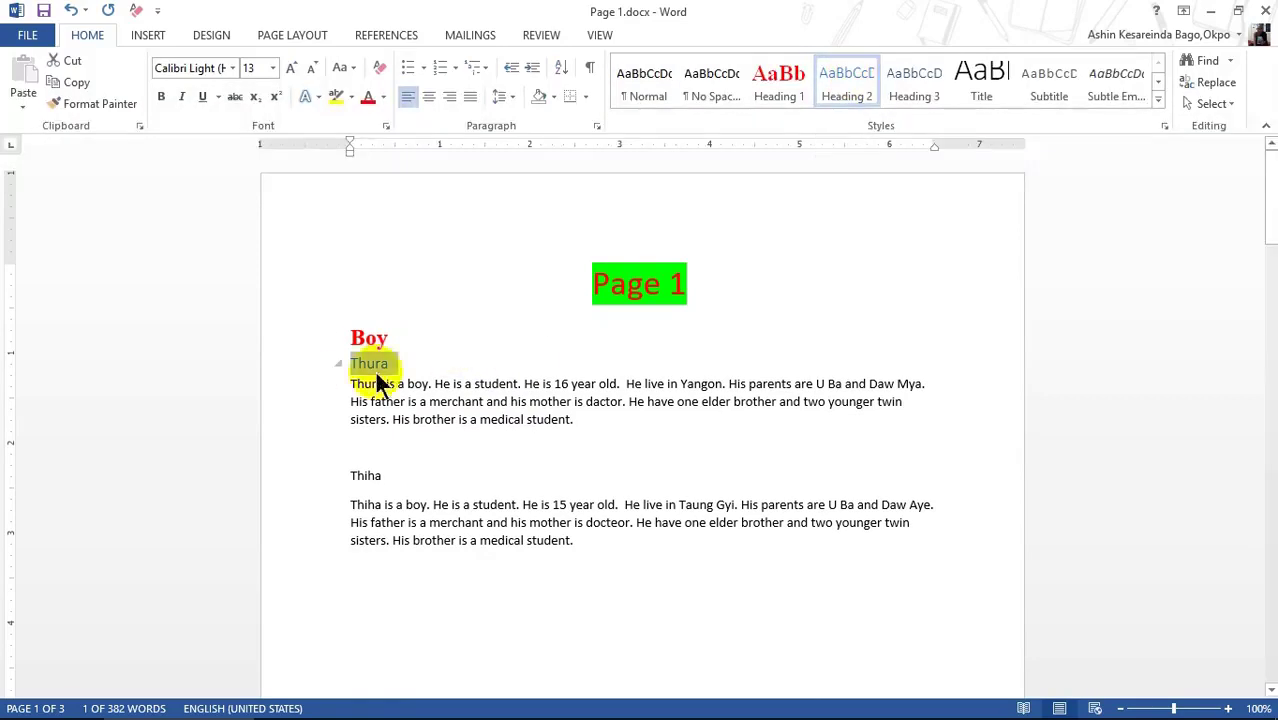
right_click(845, 85)
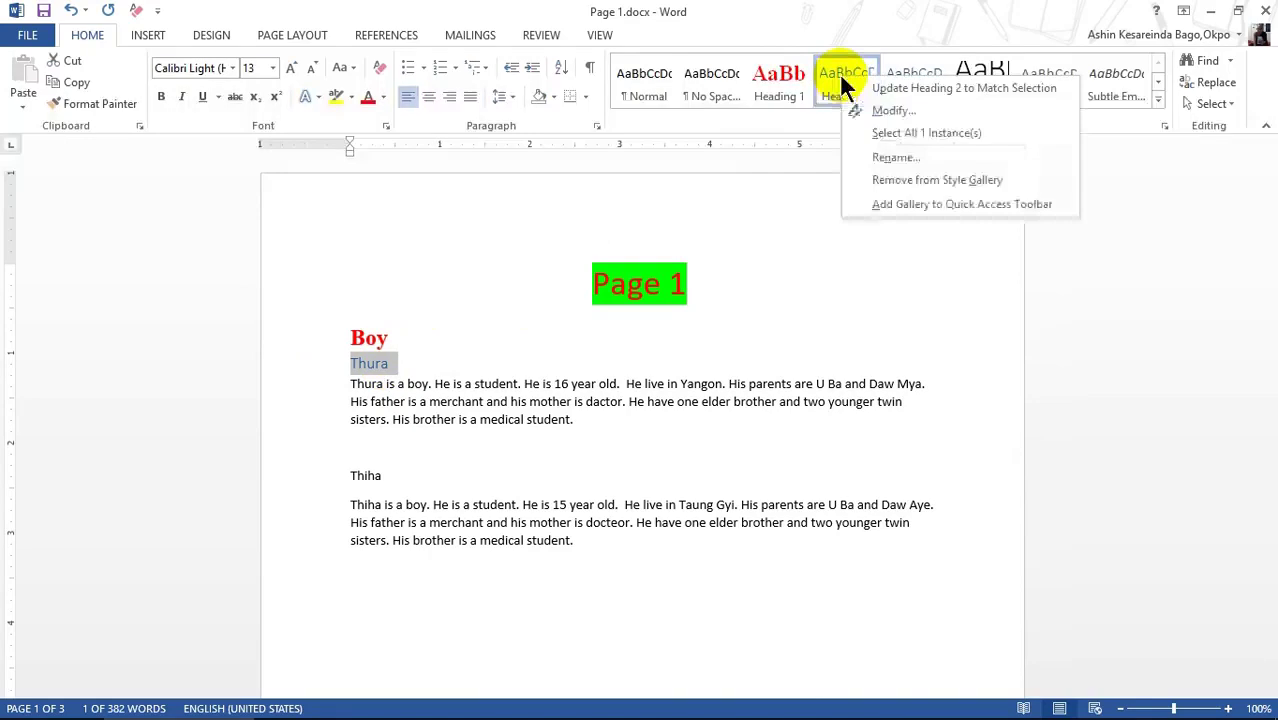
left_click(891, 112)
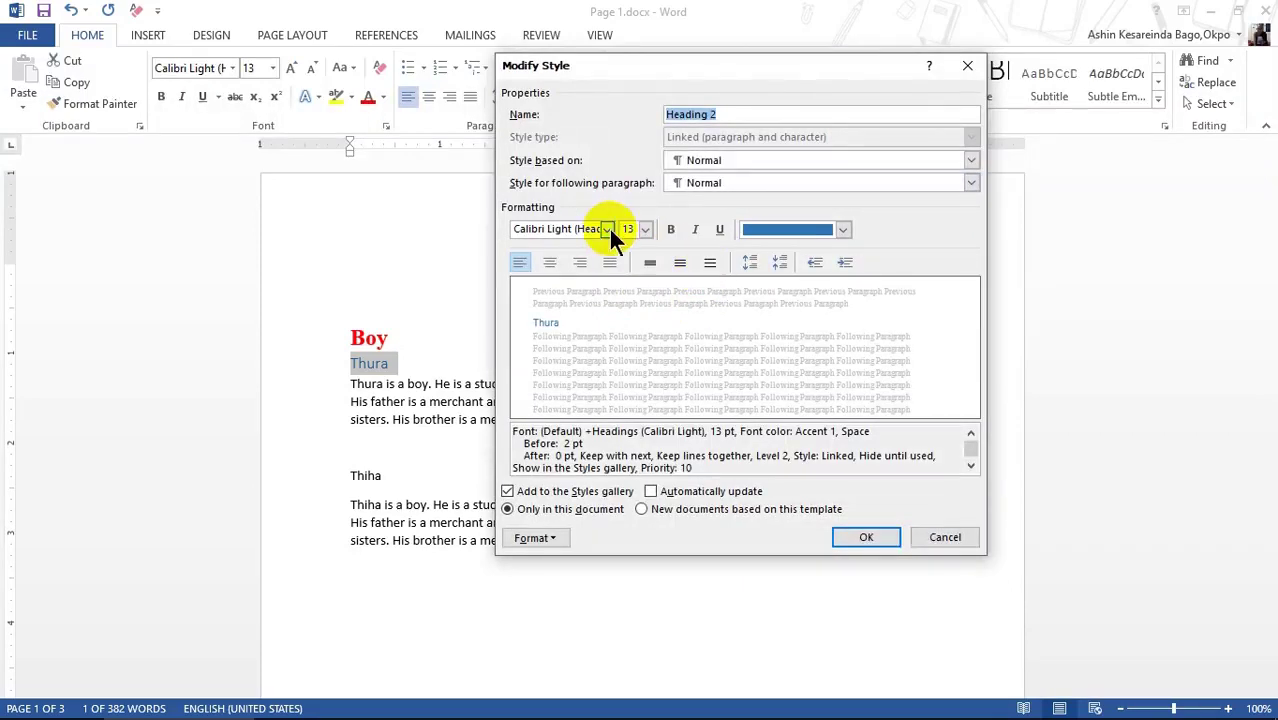
left_click(645, 229)
left_click(643, 230)
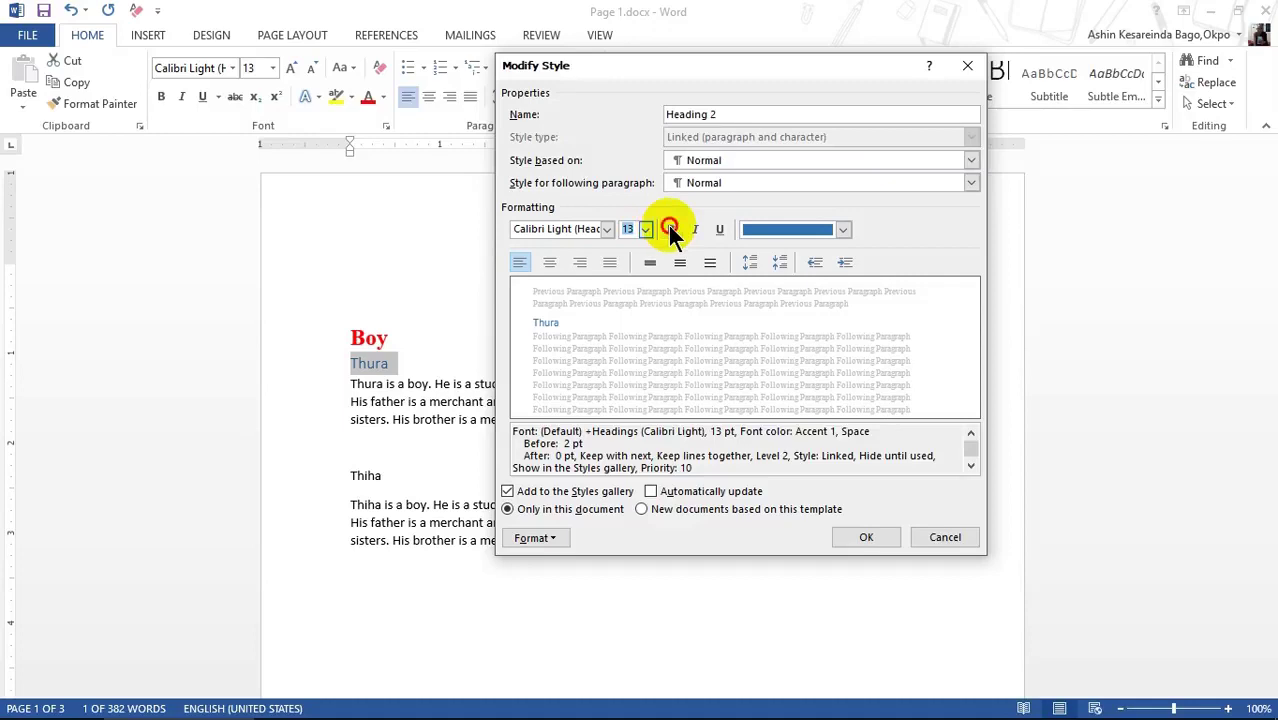
left_click(670, 230)
Step: Make Heading 2 dark blue and centred, then save the style
left_click(843, 229)
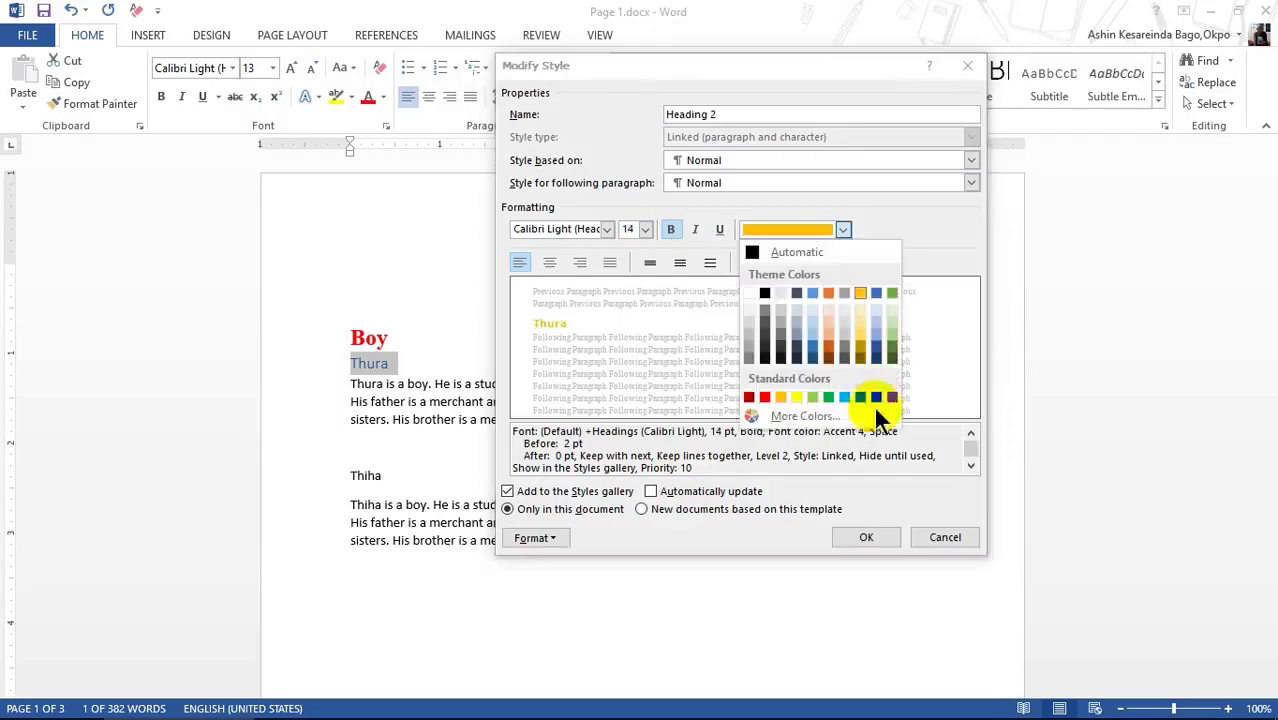
left_click(875, 404)
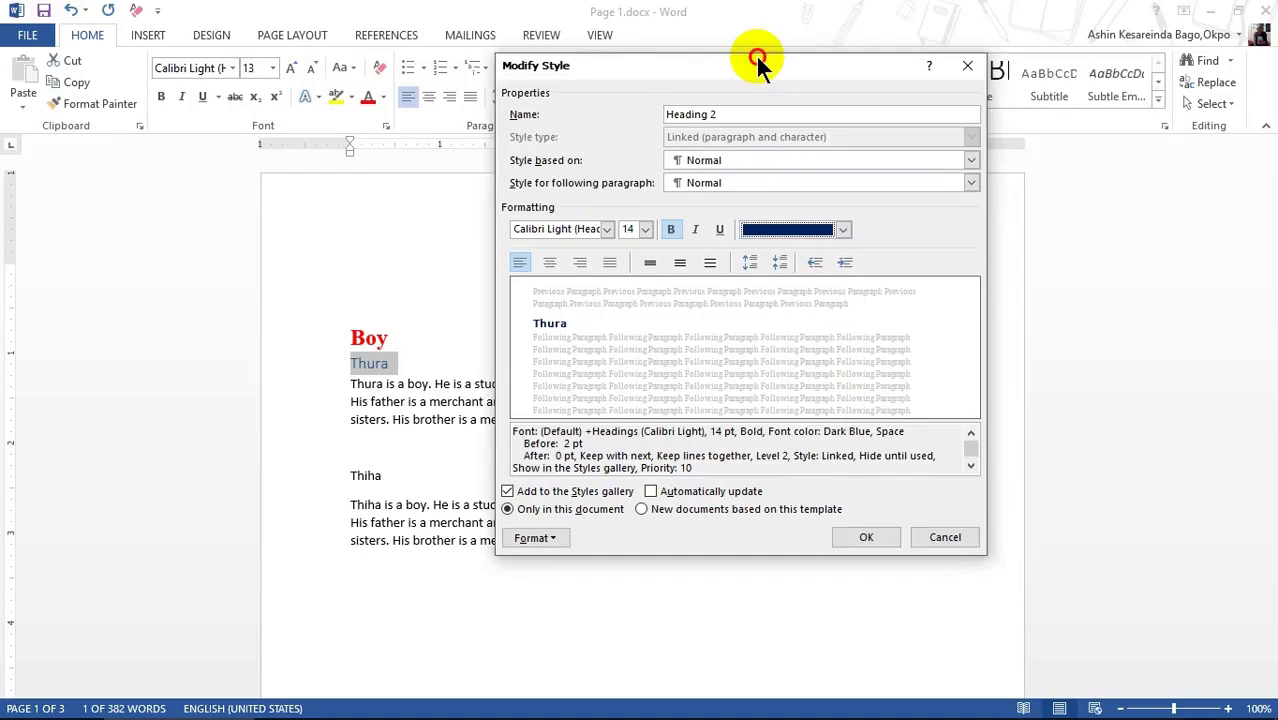
left_click_drag(757, 58, 717, 51)
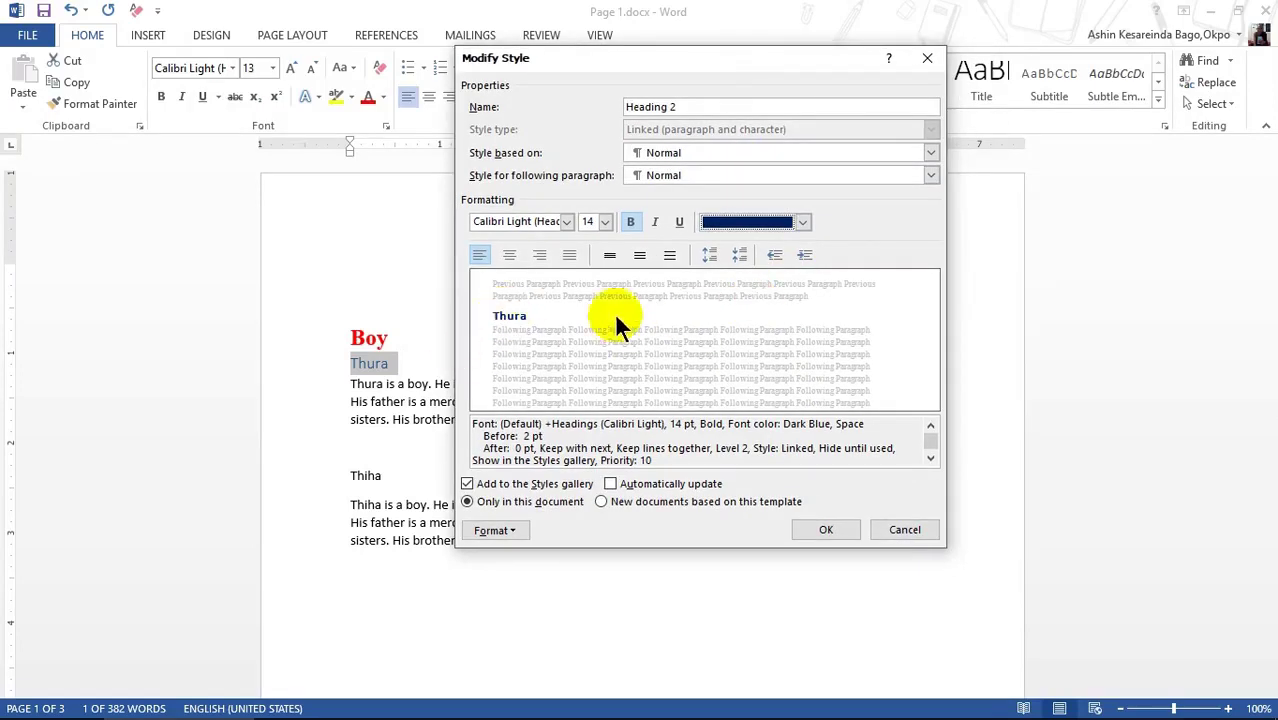
left_click(512, 256)
left_click(512, 256)
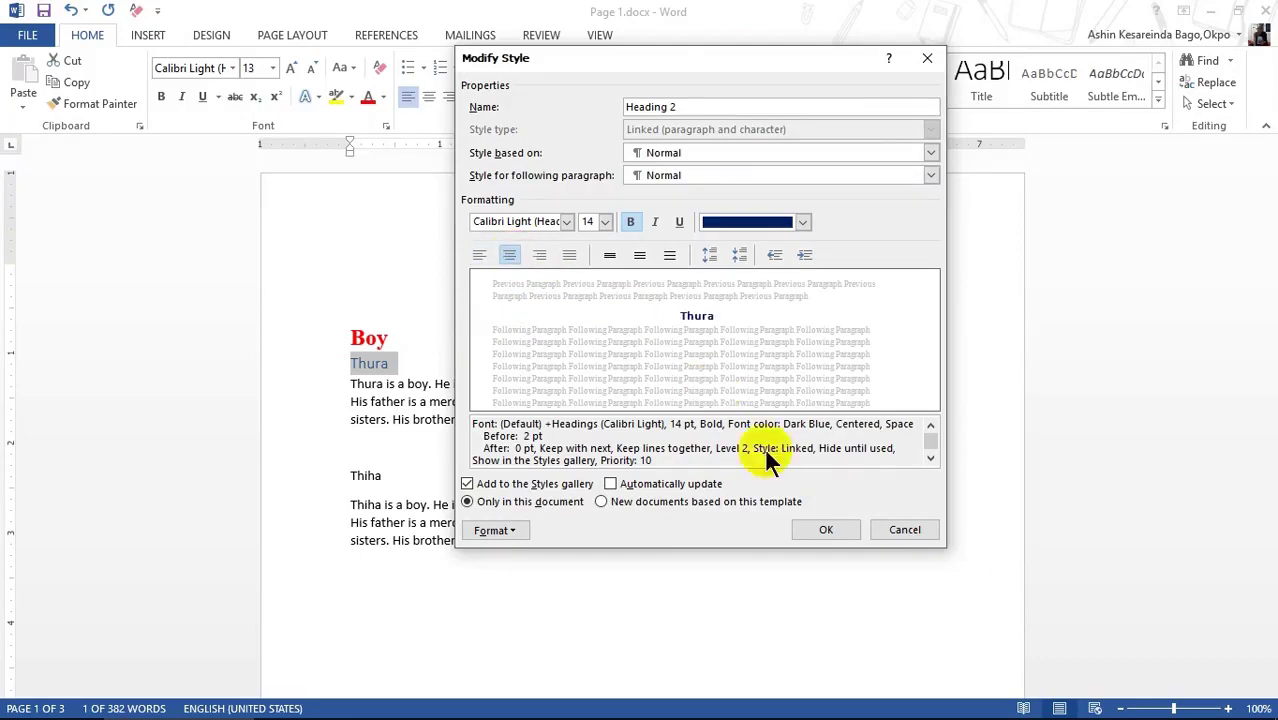
left_click(826, 531)
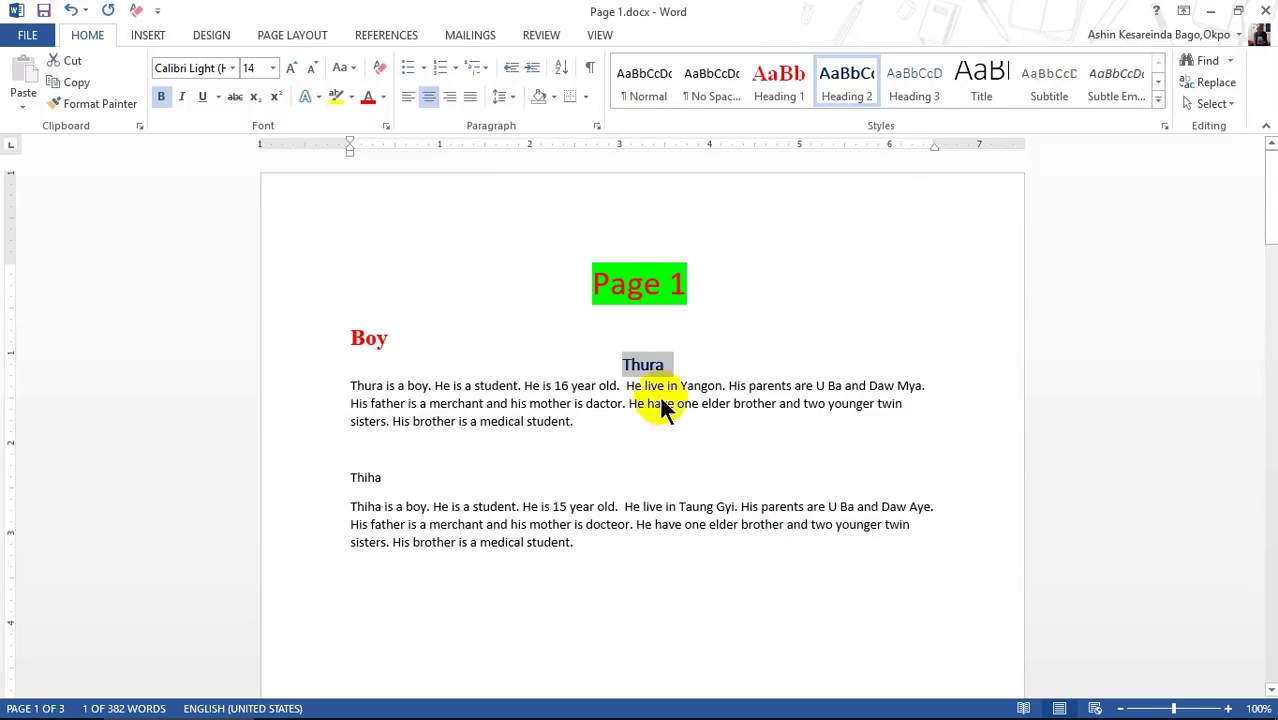
Step: Modify the Heading 2 style to use left alignment
left_click(672, 378)
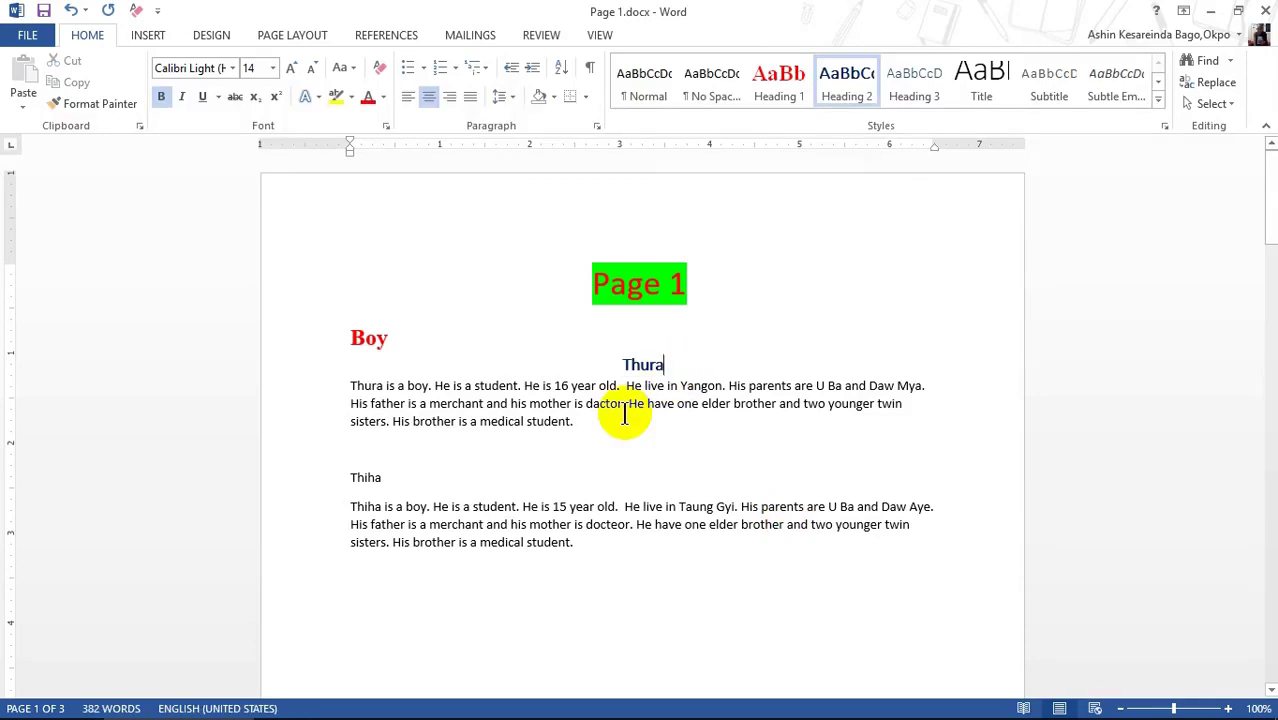
mouse_move(672, 364)
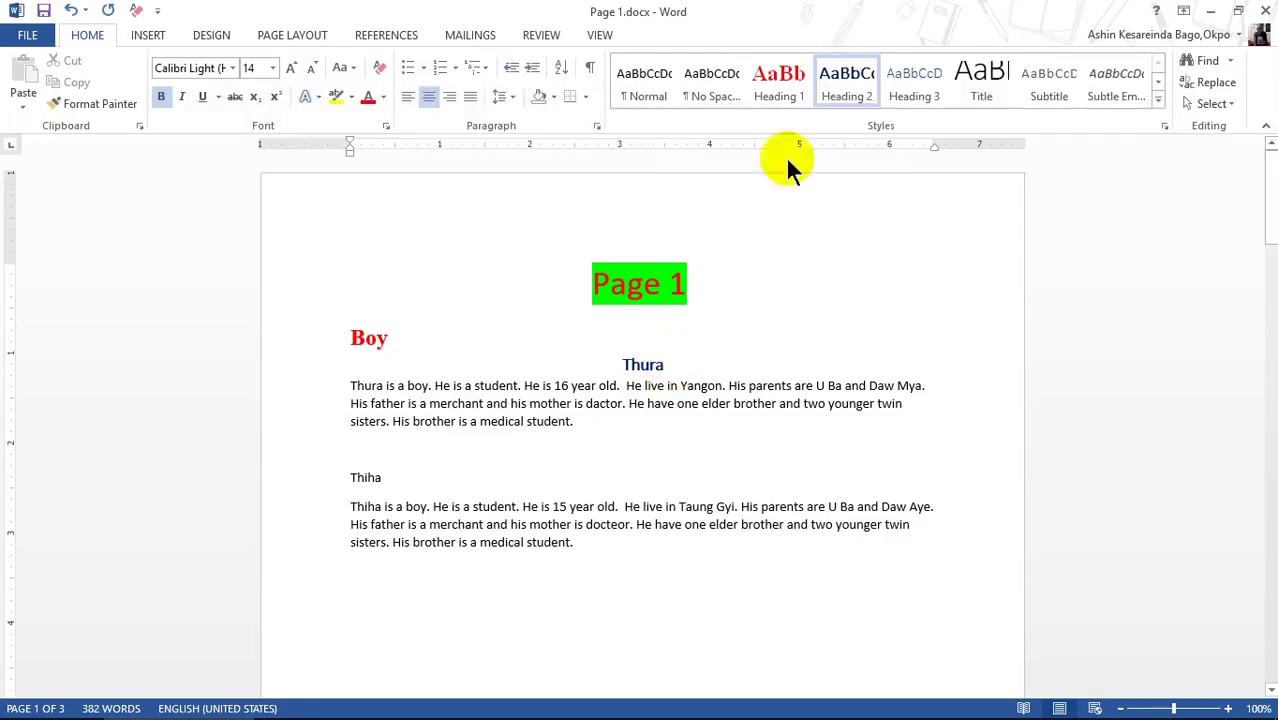
right_click(846, 80)
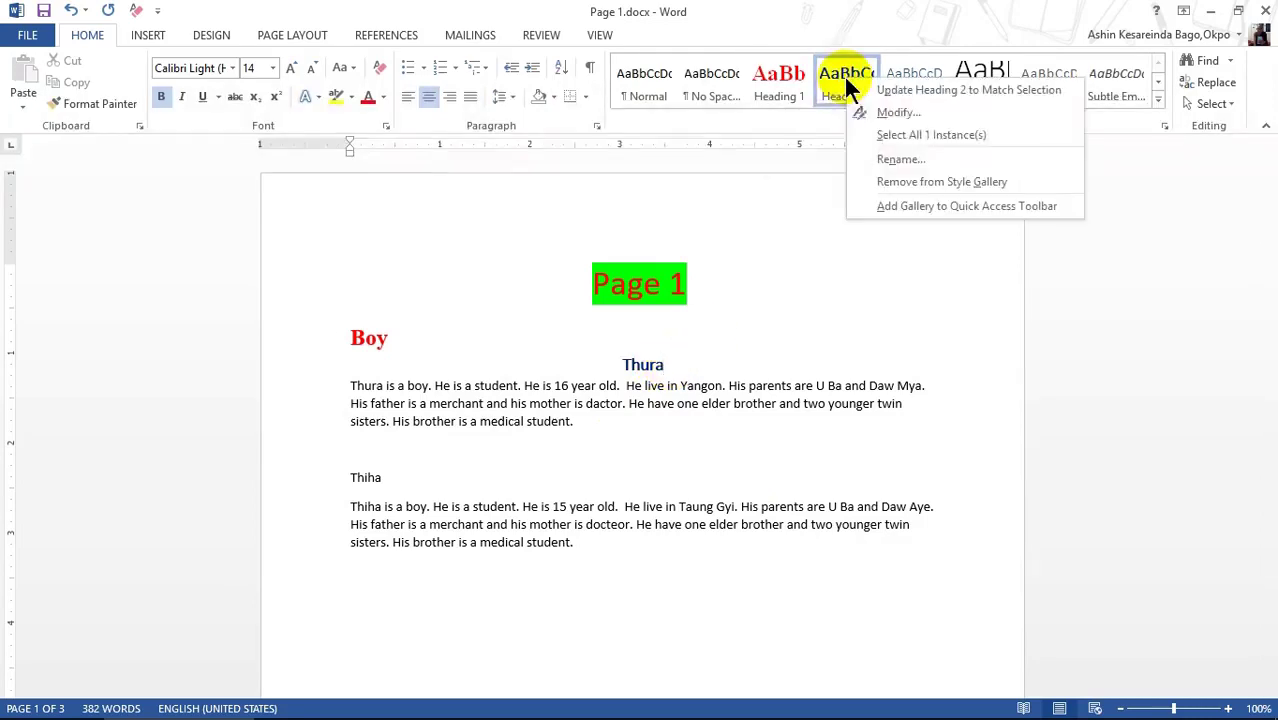
left_click(888, 112)
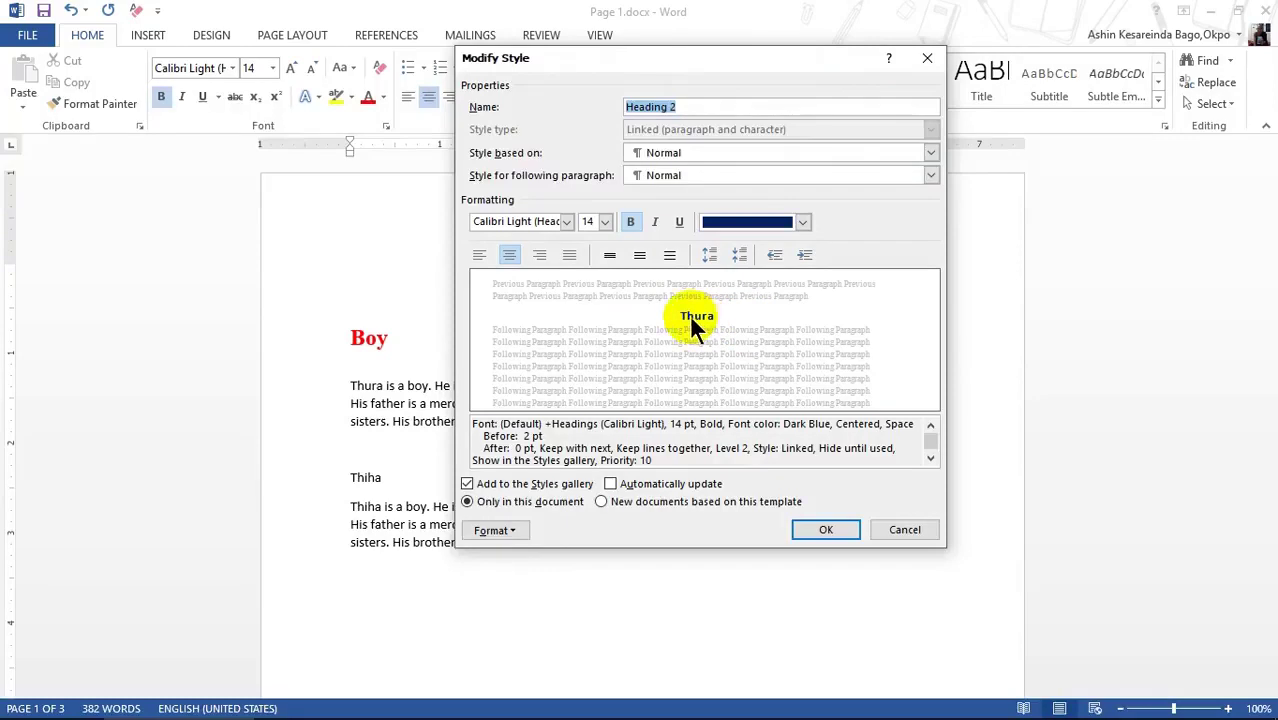
left_click(479, 254)
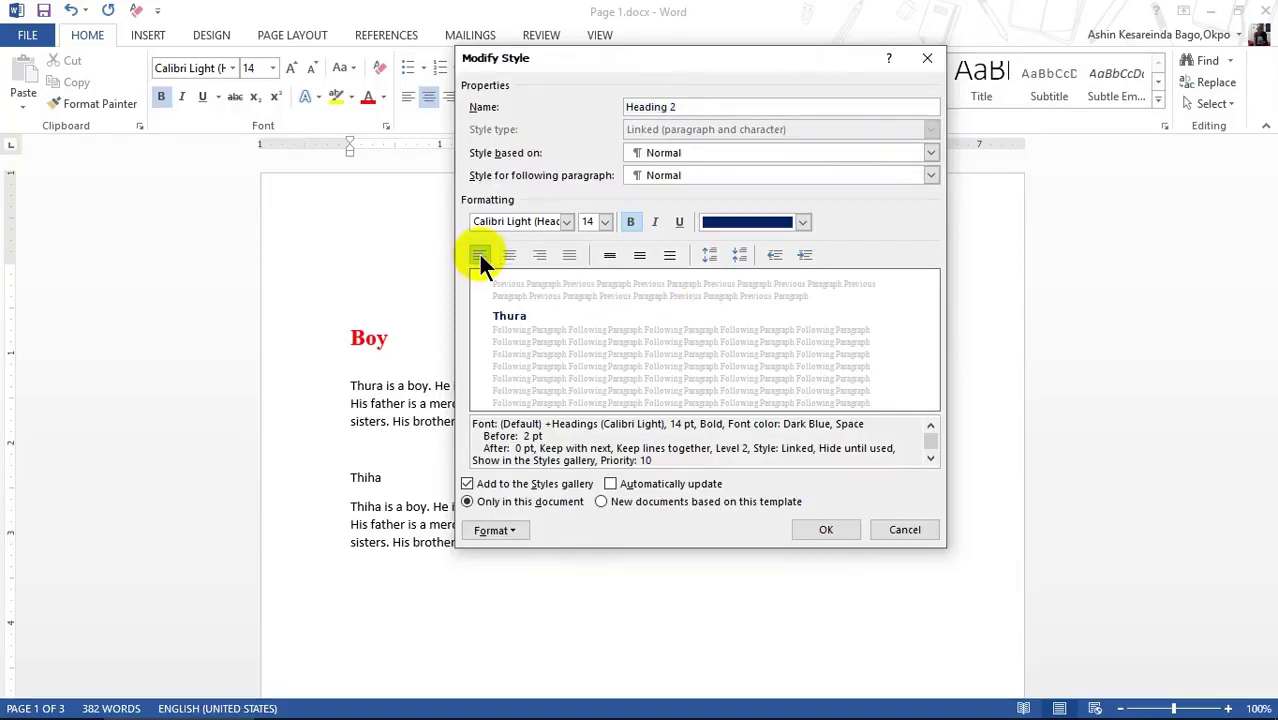
left_click(812, 533)
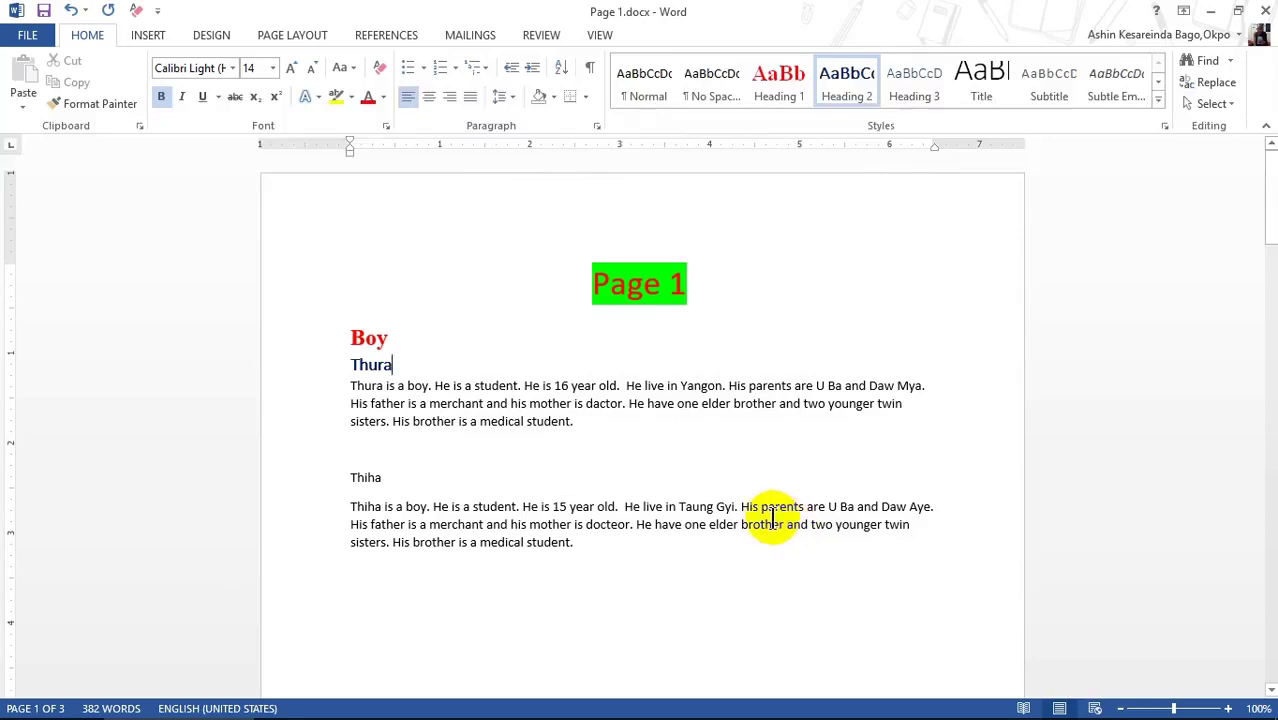
Step: Modify the Heading 1 style to be centred so the Boy heading centres
left_click(386, 336)
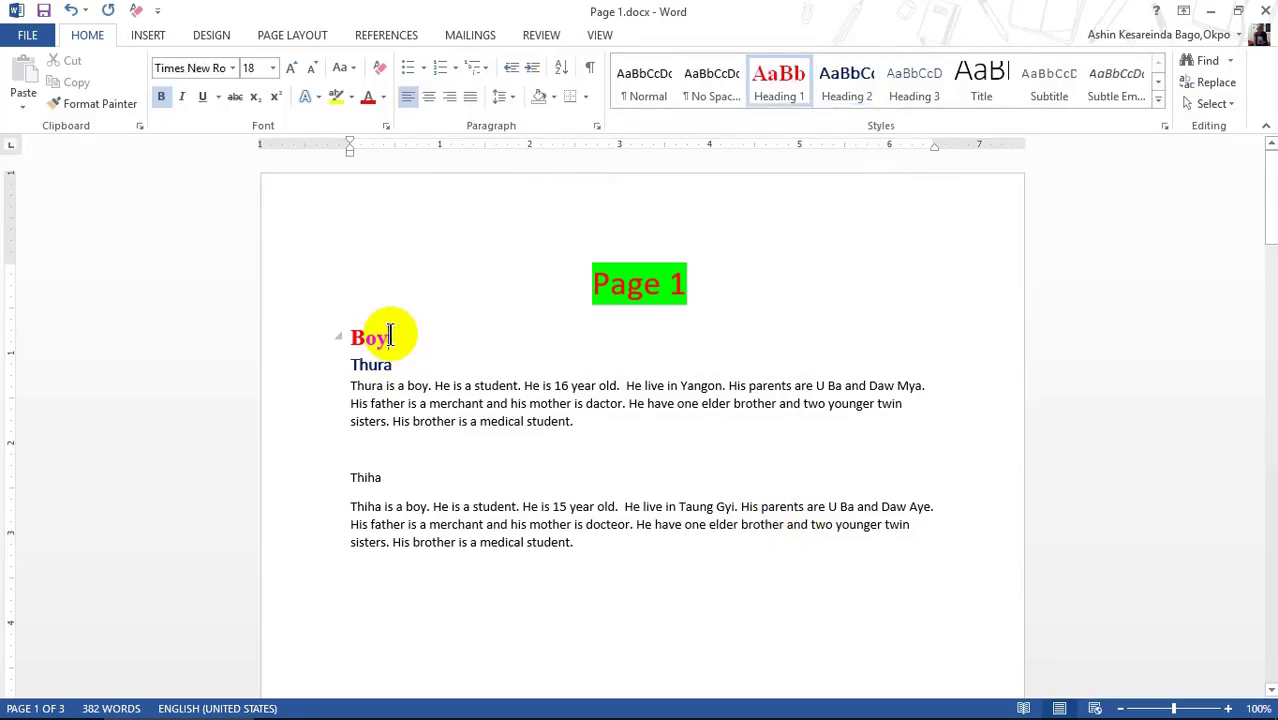
right_click(777, 88)
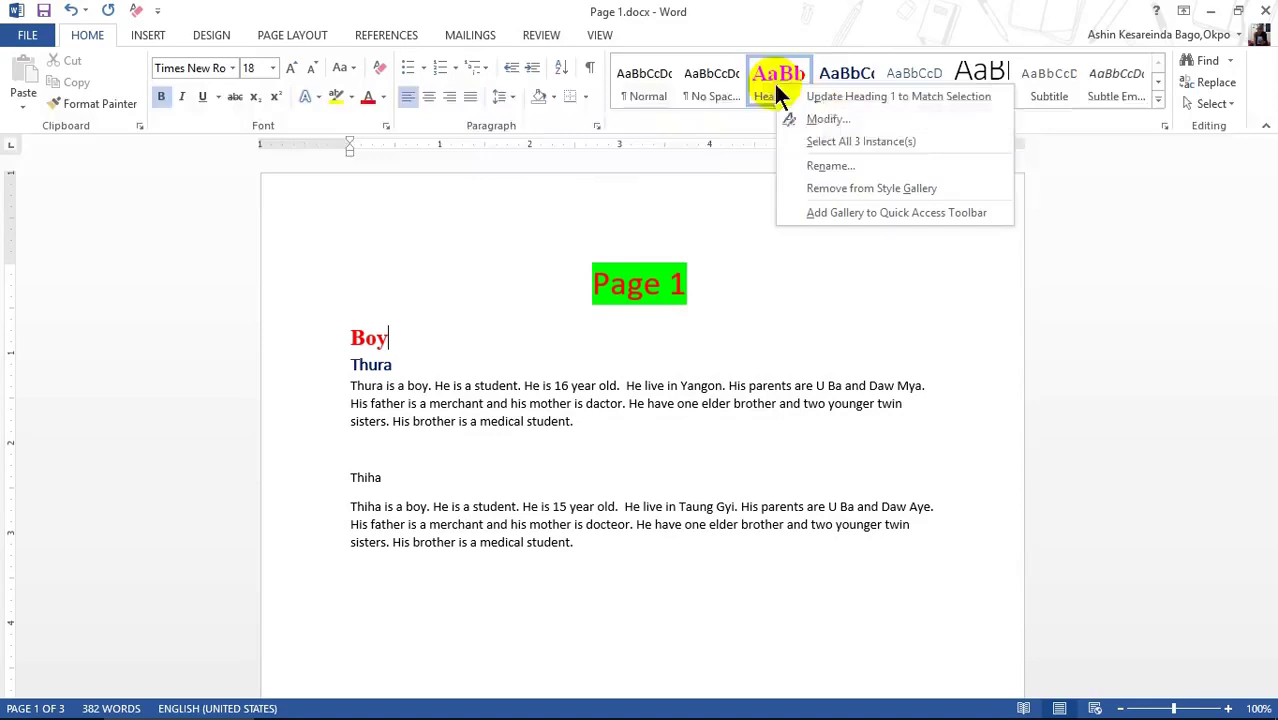
left_click(824, 120)
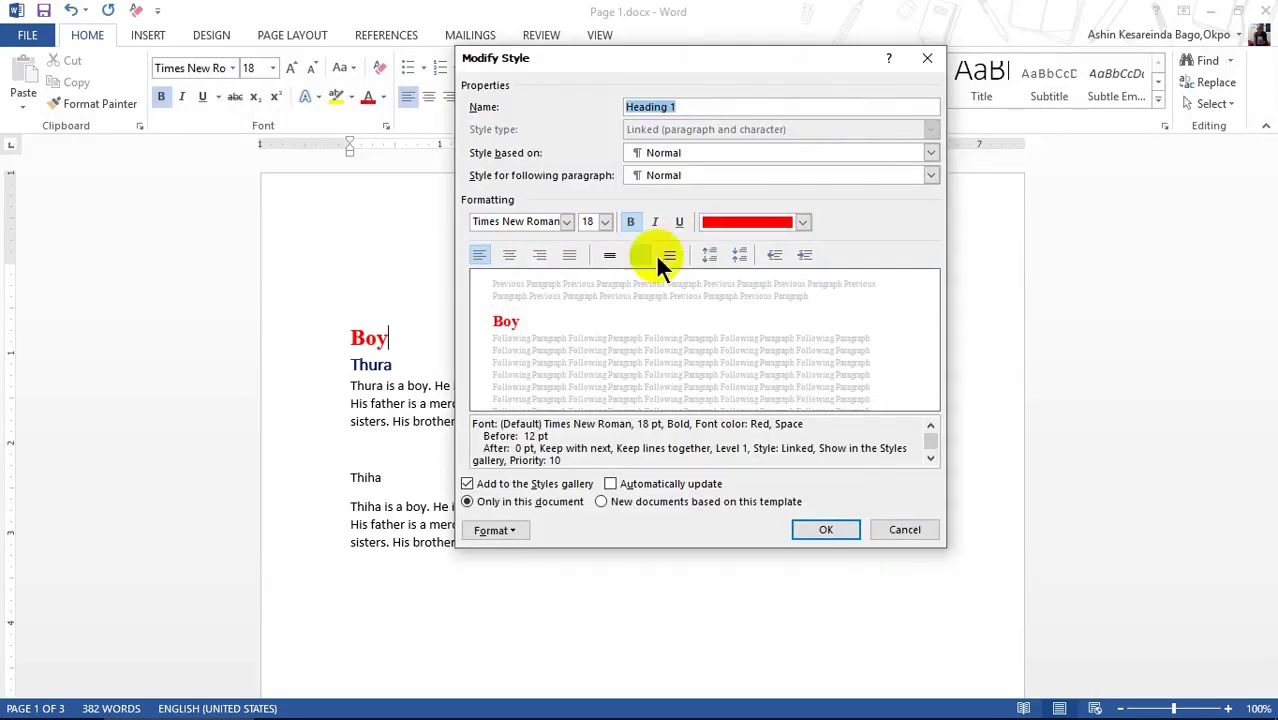
left_click(509, 255)
left_click(826, 529)
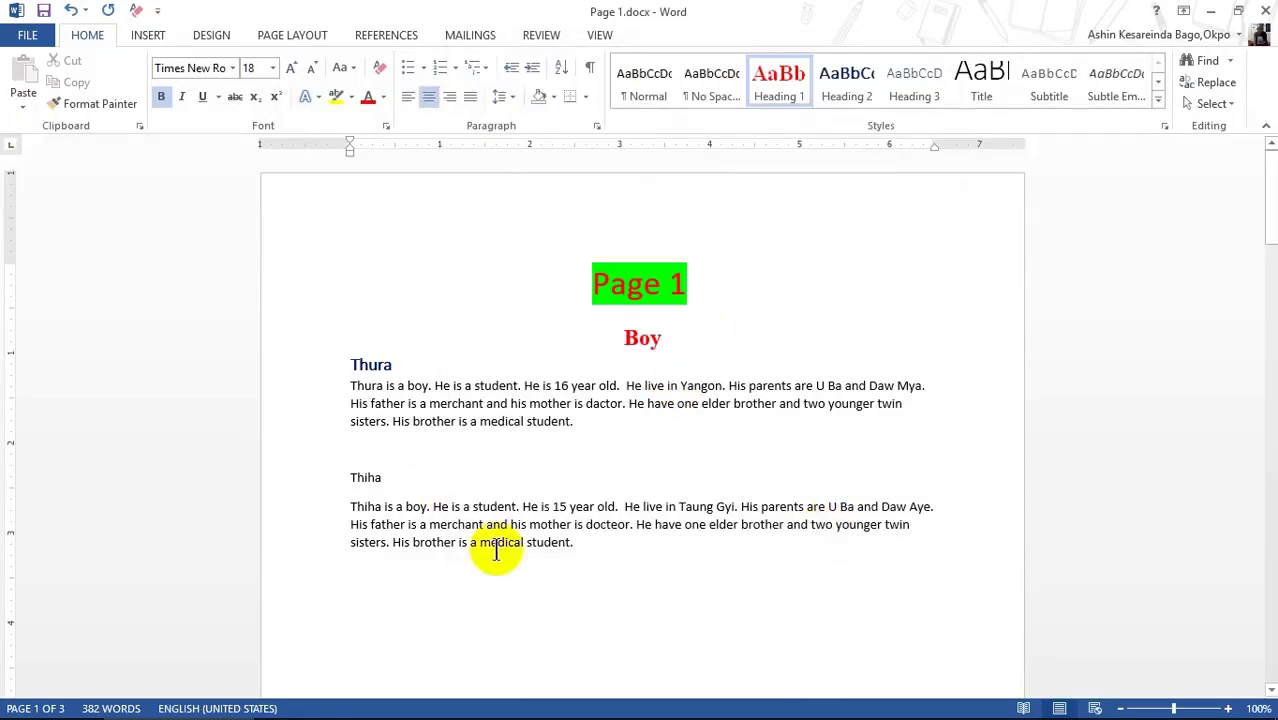
Step: Apply Heading 2 to the second boy's name, Thiha
left_click(390, 486)
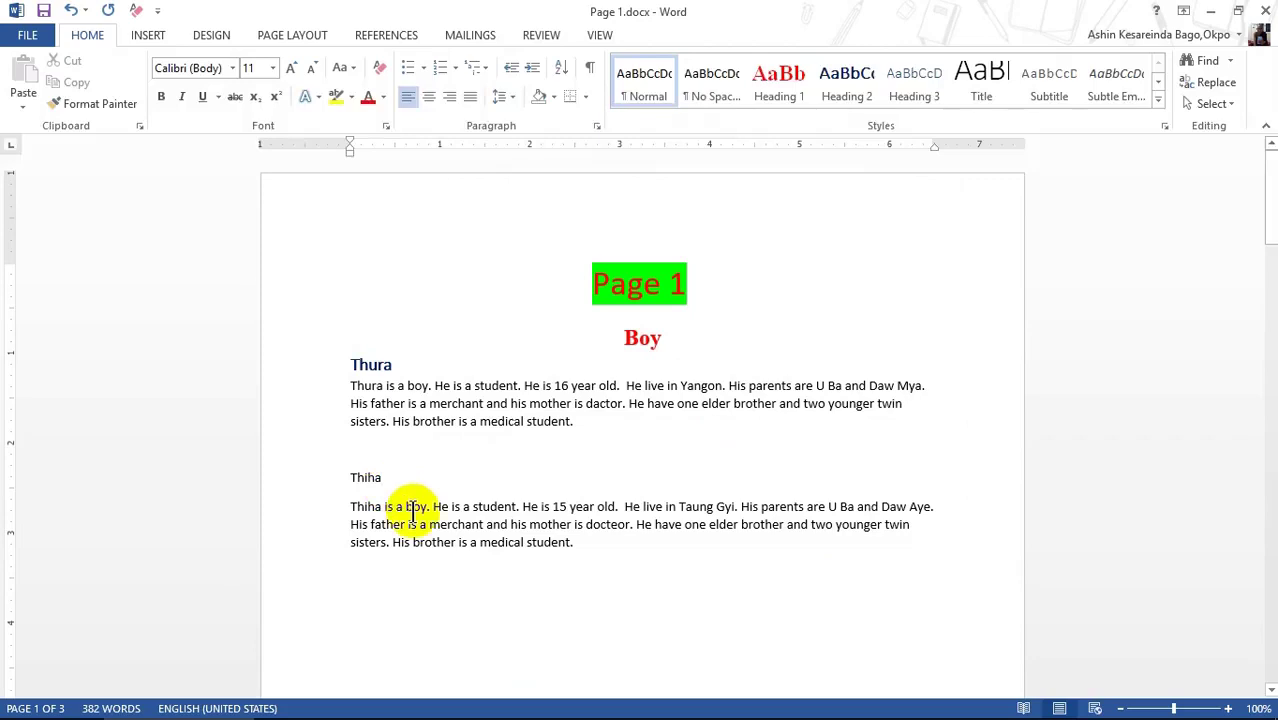
left_click(847, 88)
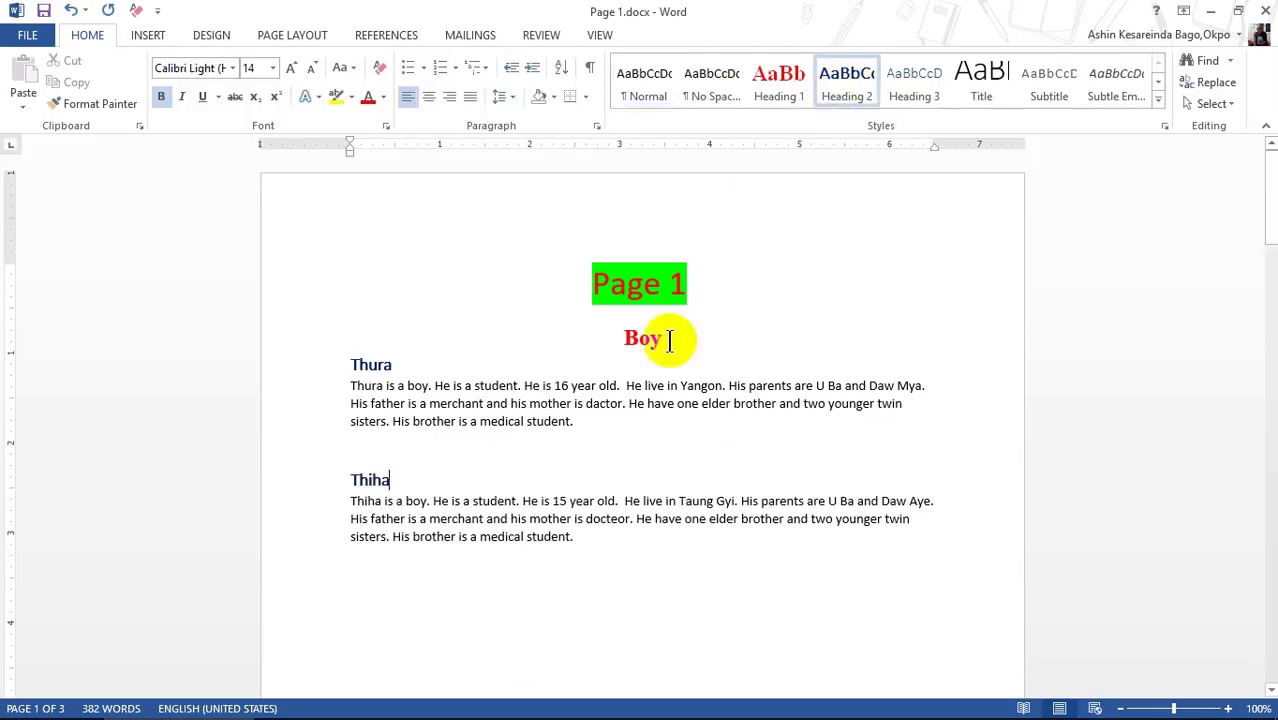
scroll(662, 434, "down", 5)
scroll(666, 432, "down", 10)
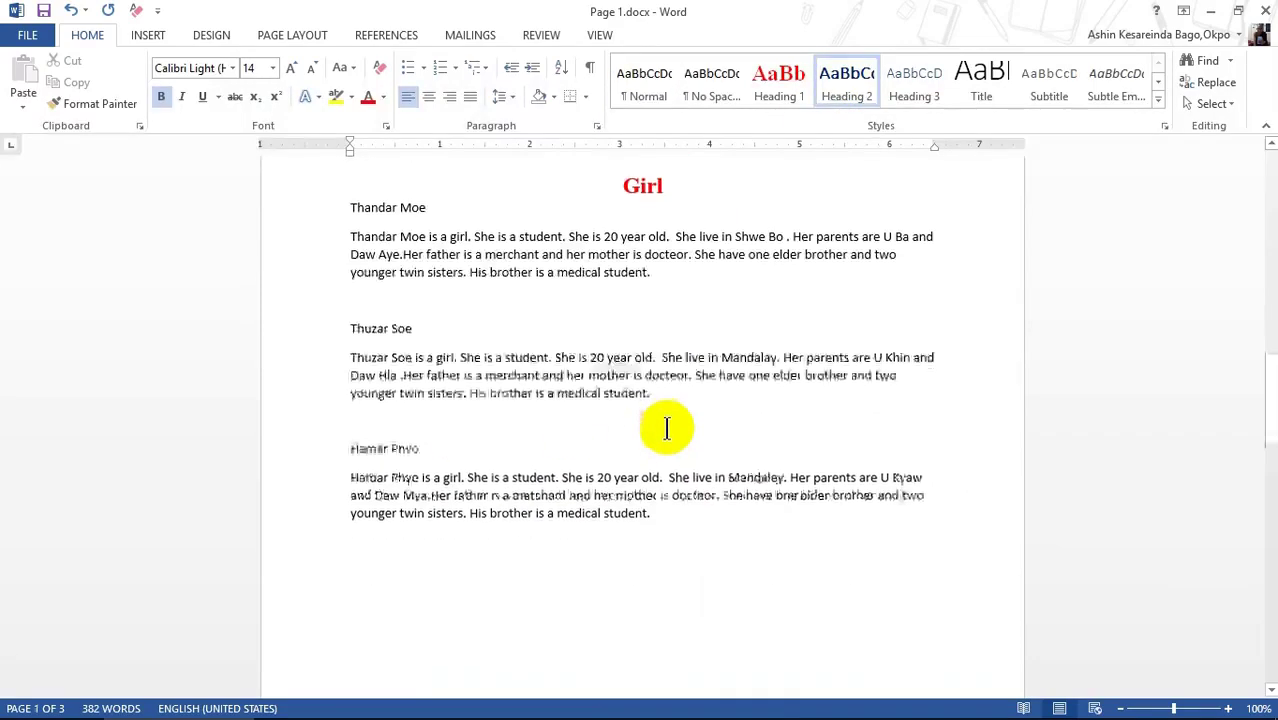
scroll(663, 428, "up", 3)
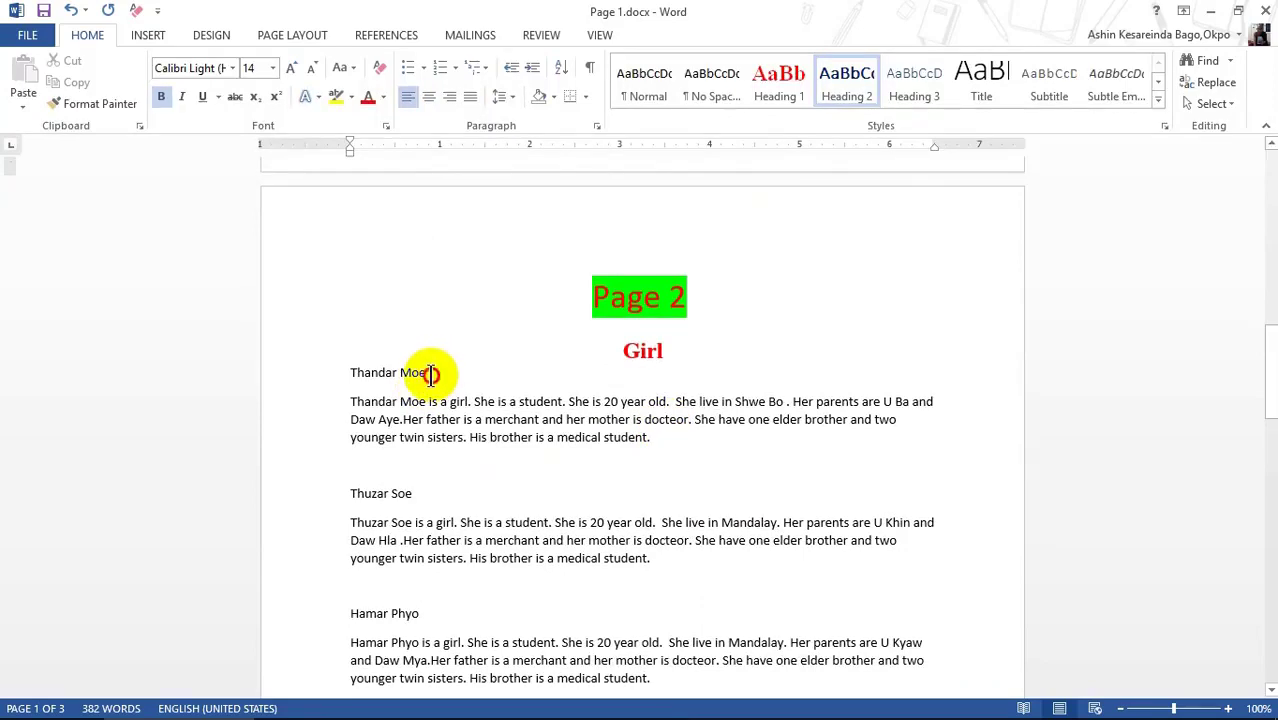
left_click(430, 374)
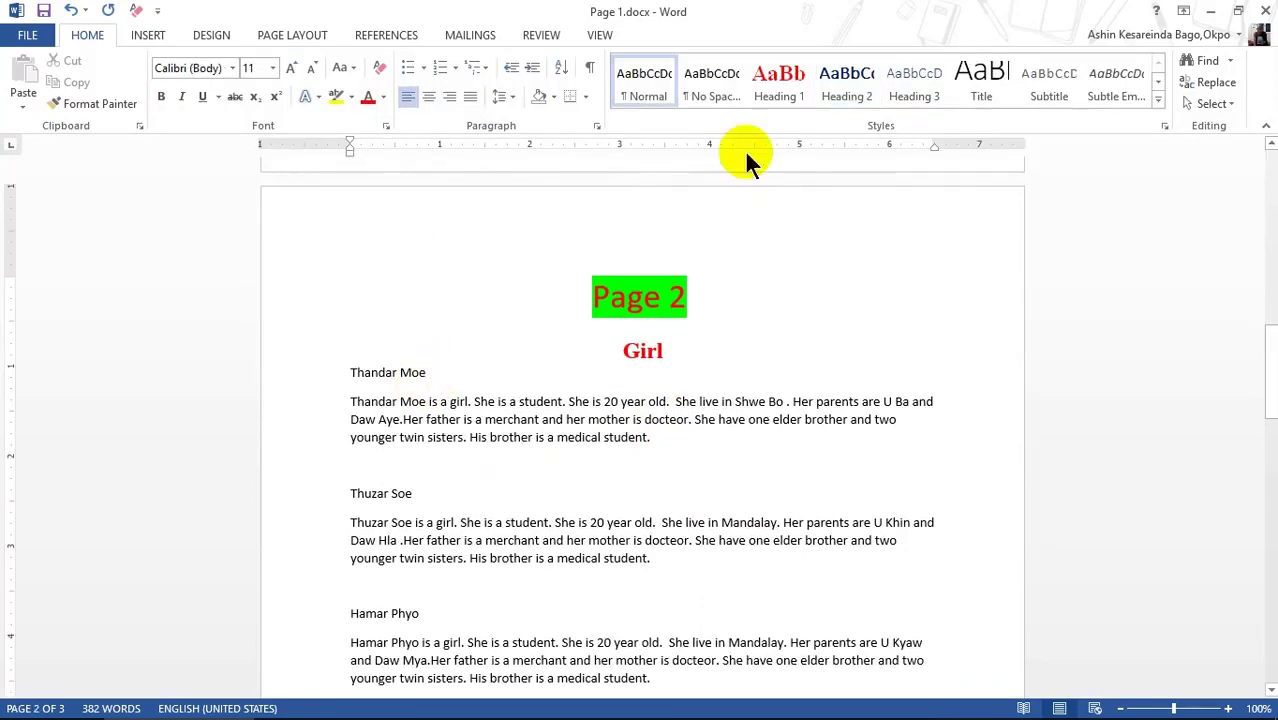
left_click(845, 85)
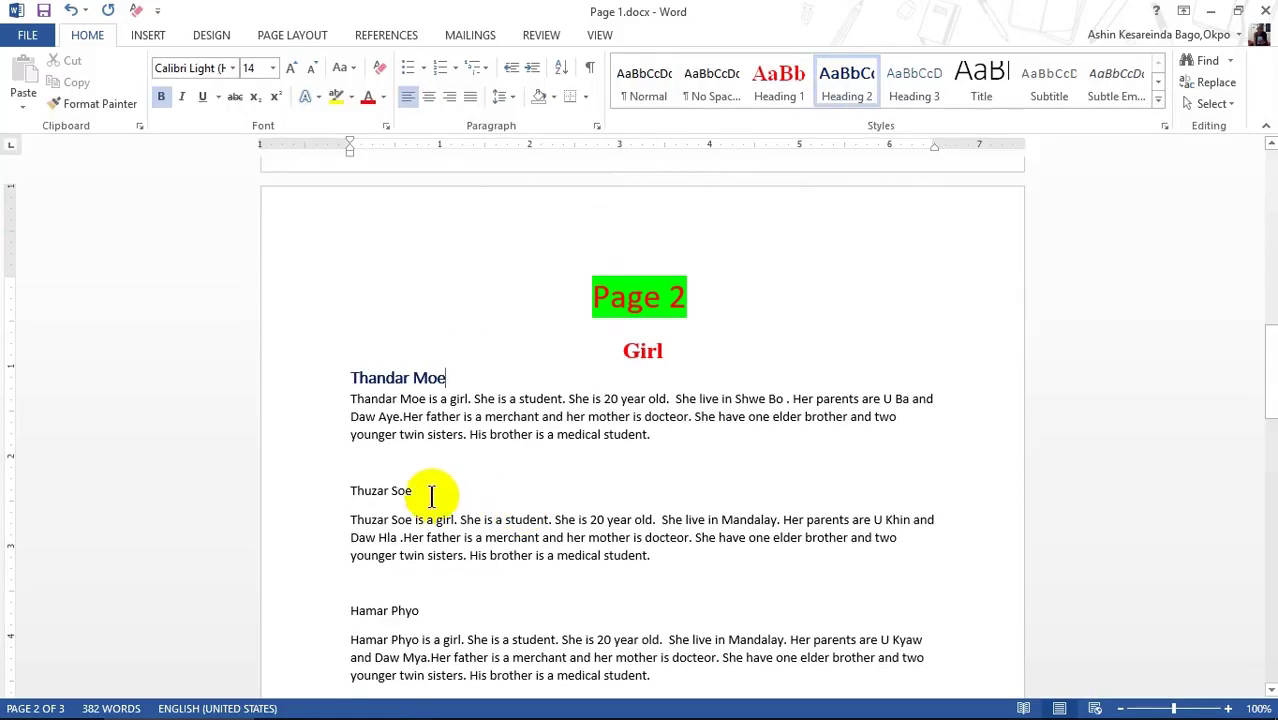
left_click(418, 491)
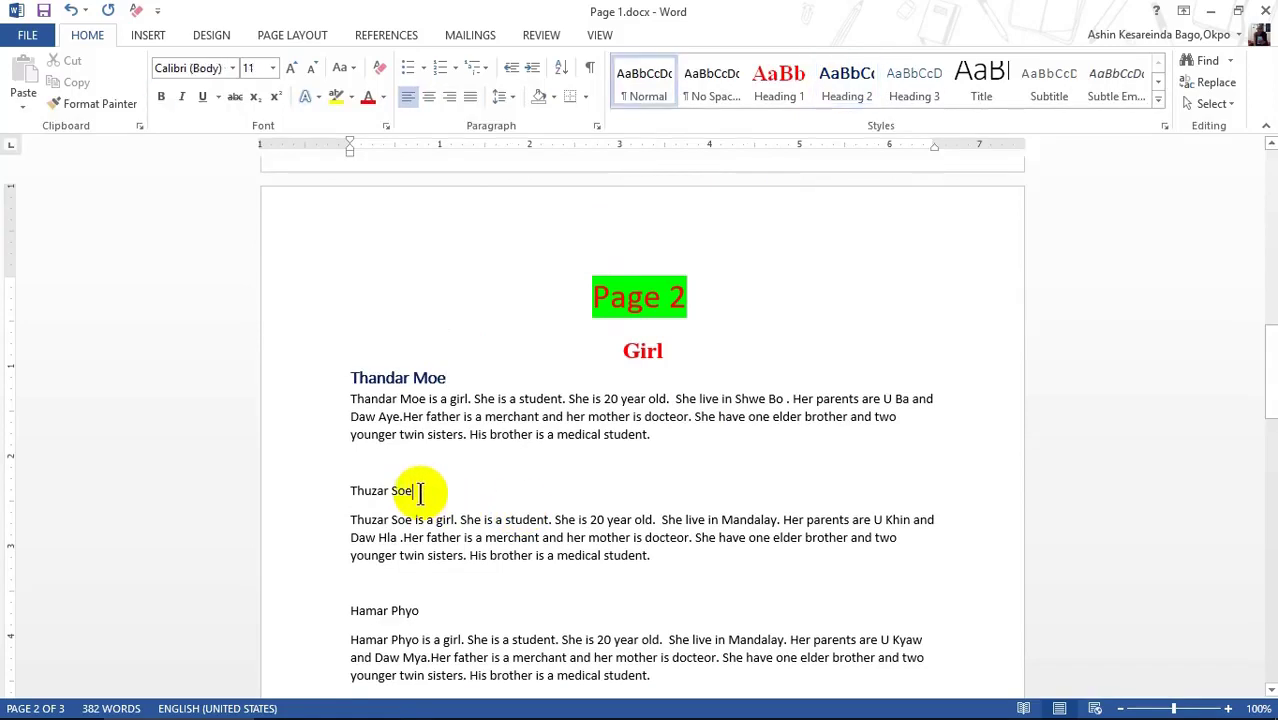
left_click(847, 85)
left_click(418, 606)
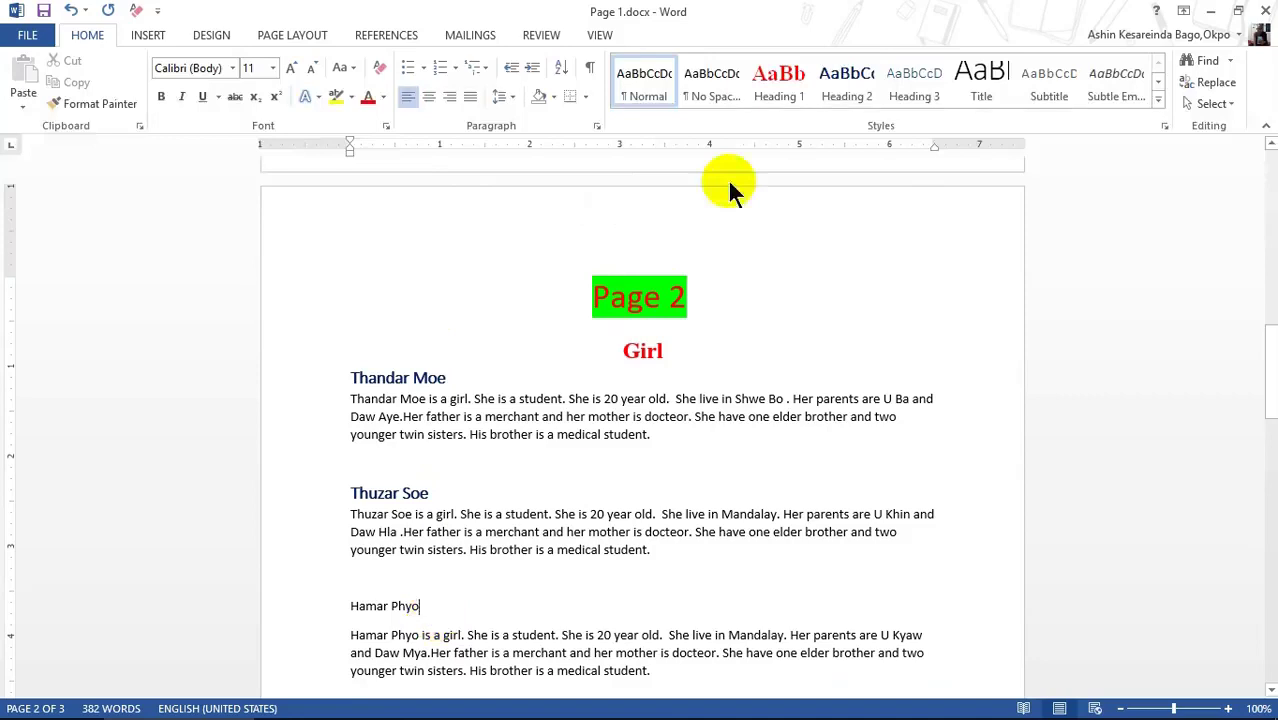
left_click(840, 80)
scroll(579, 571, "down", 15)
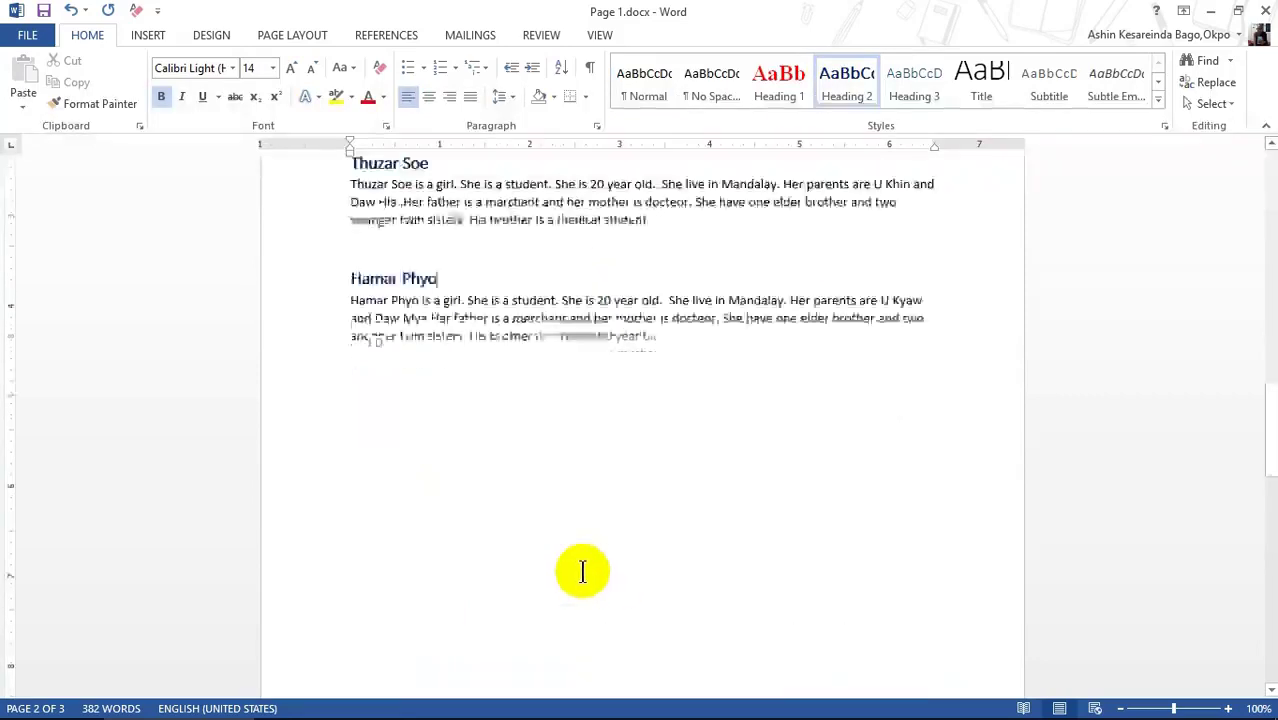
left_click(410, 342)
scroll(513, 342, "up", 5)
scroll(516, 351, "up", 15)
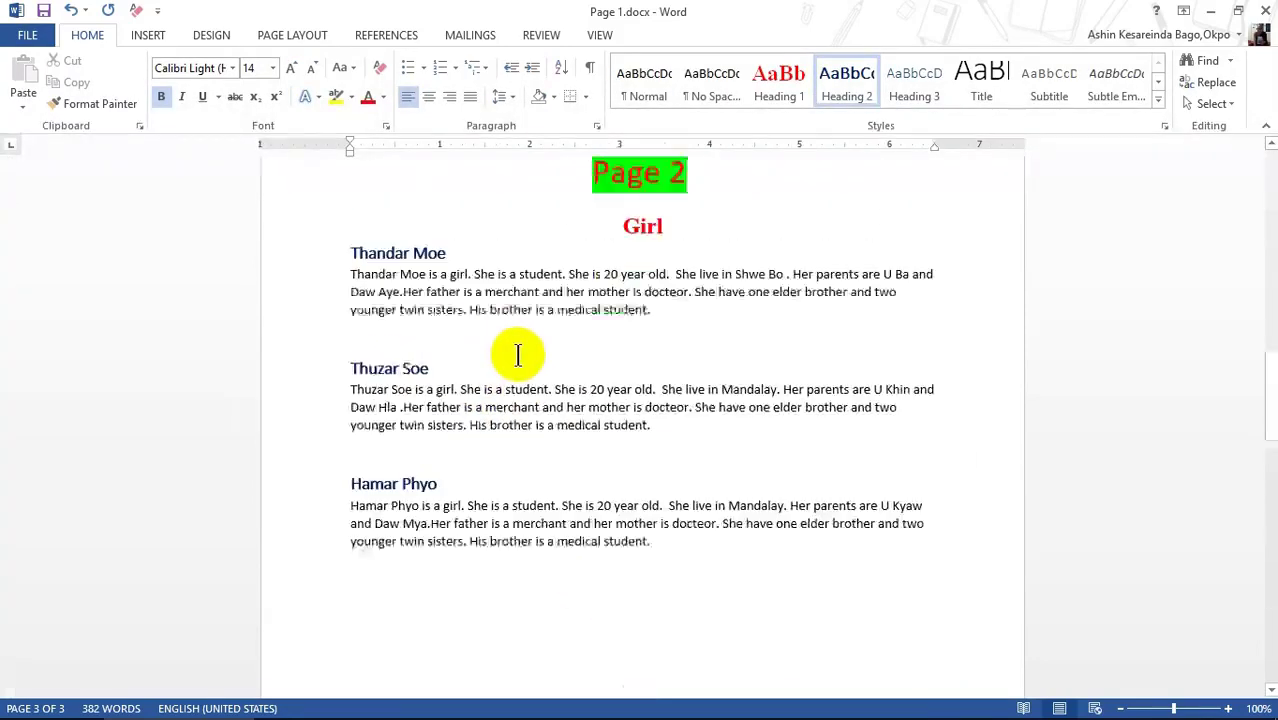
scroll(516, 354, "up", 10)
scroll(522, 354, "up", 10)
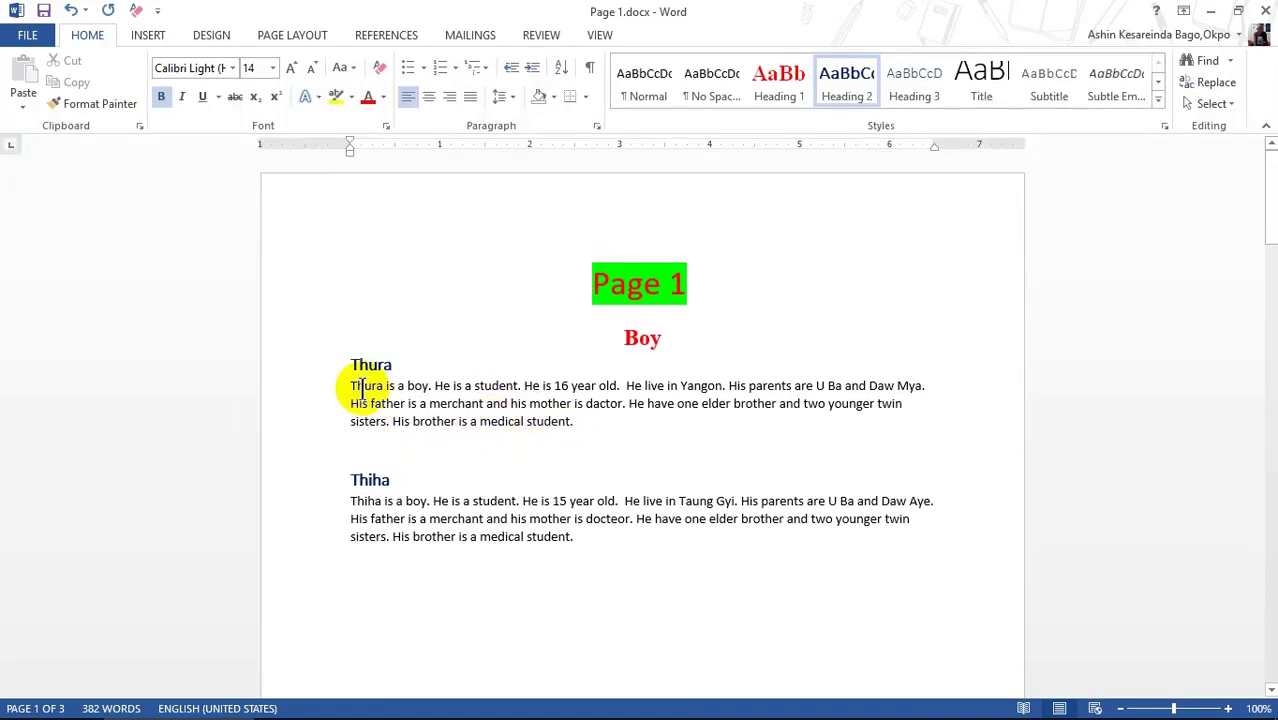
left_click(427, 388)
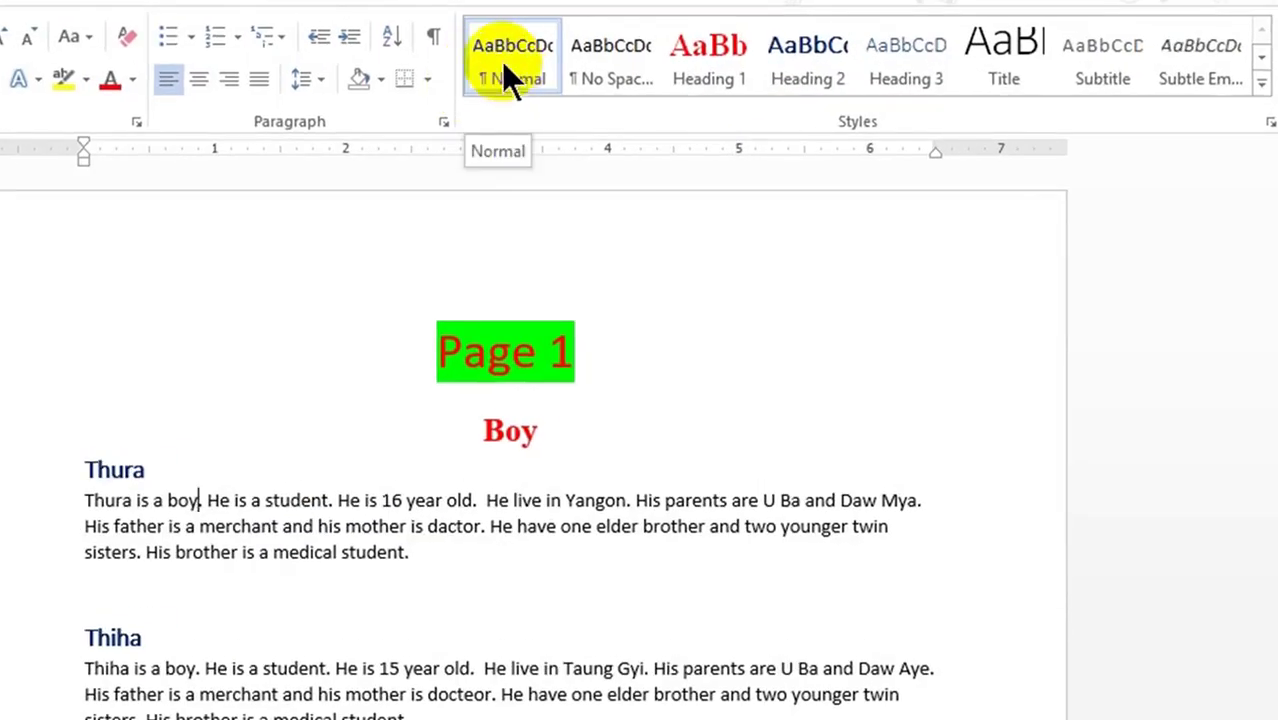
left_click(122, 470)
left_click(525, 437)
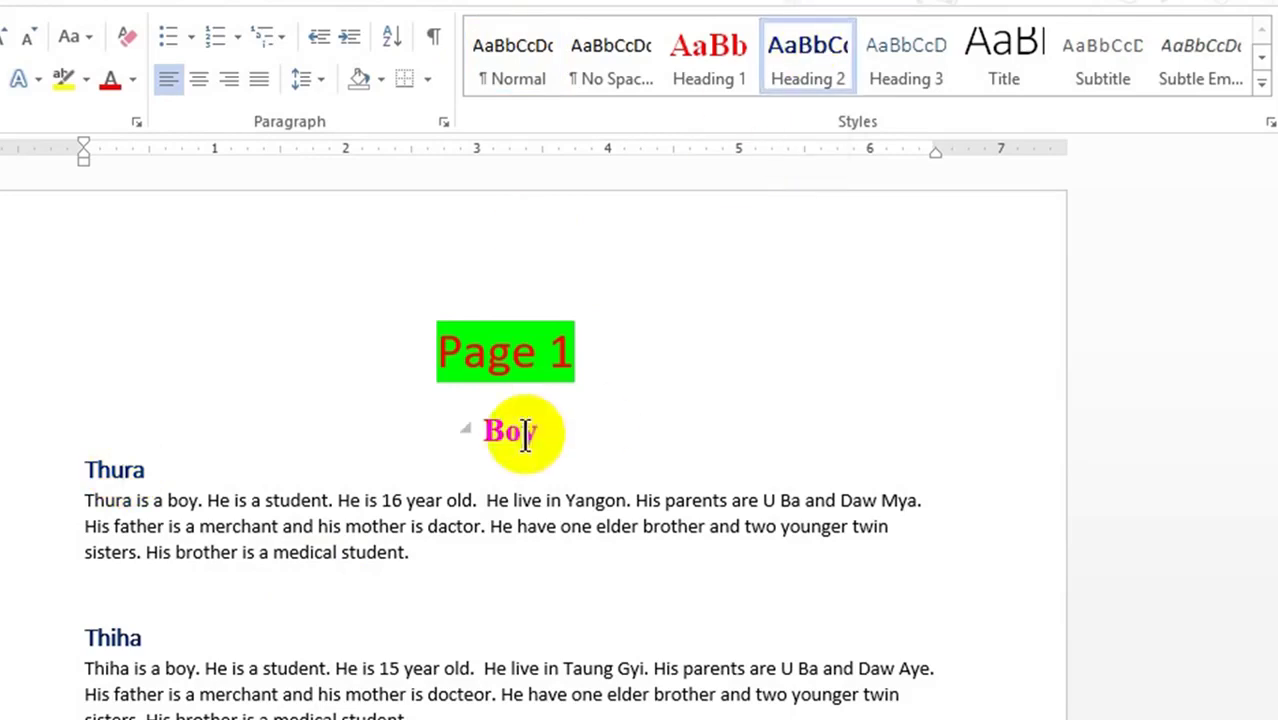
left_click(687, 53)
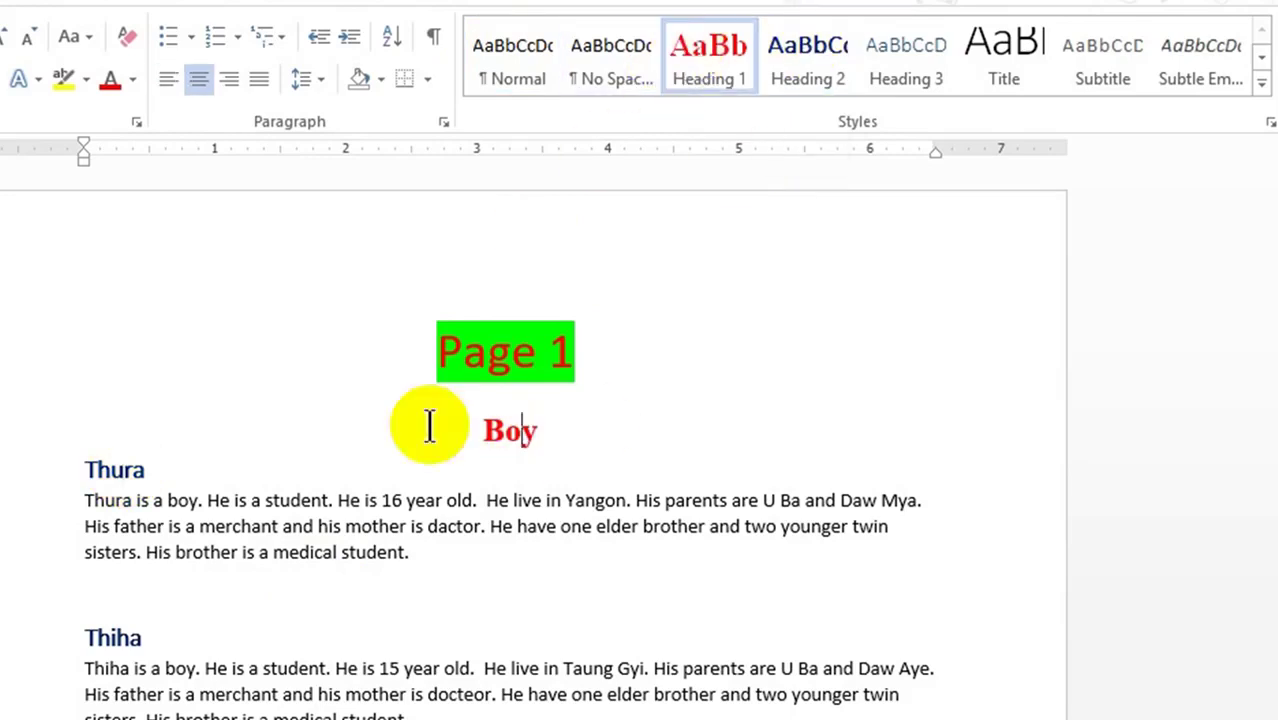
left_click(345, 540)
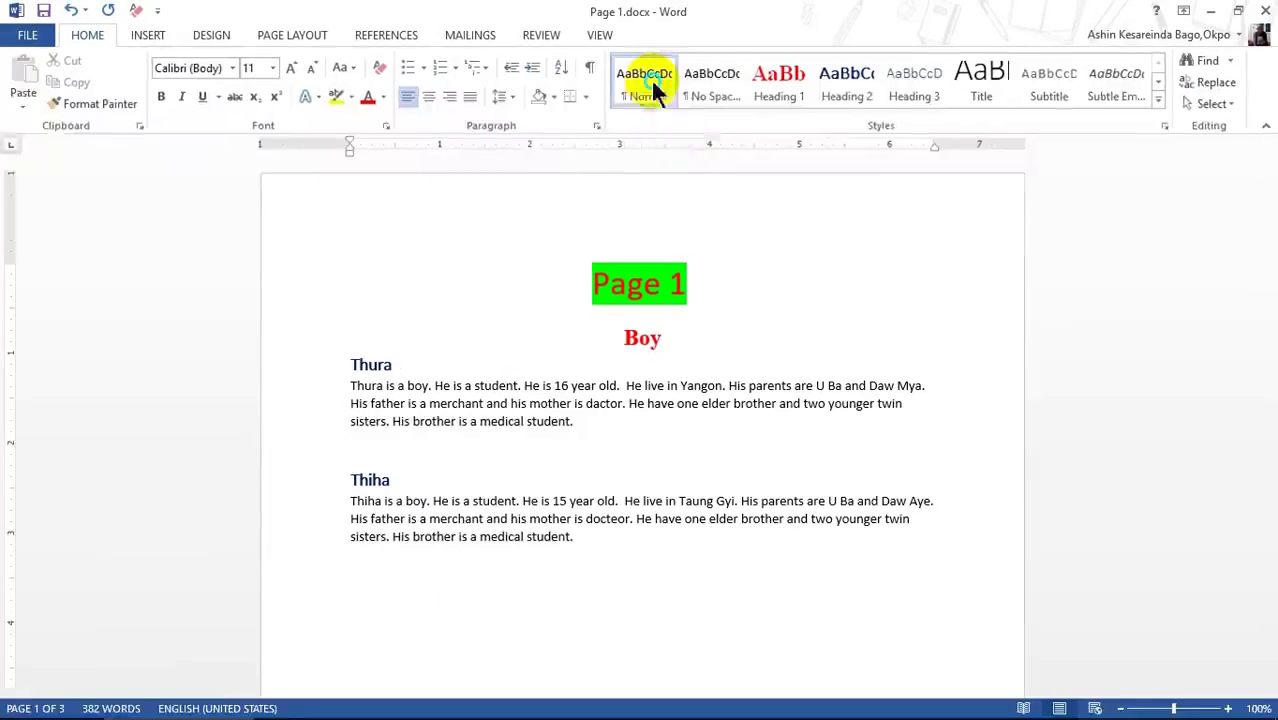
Step: Change the Normal style's font to Times New Roman
right_click(642, 79)
left_click(701, 119)
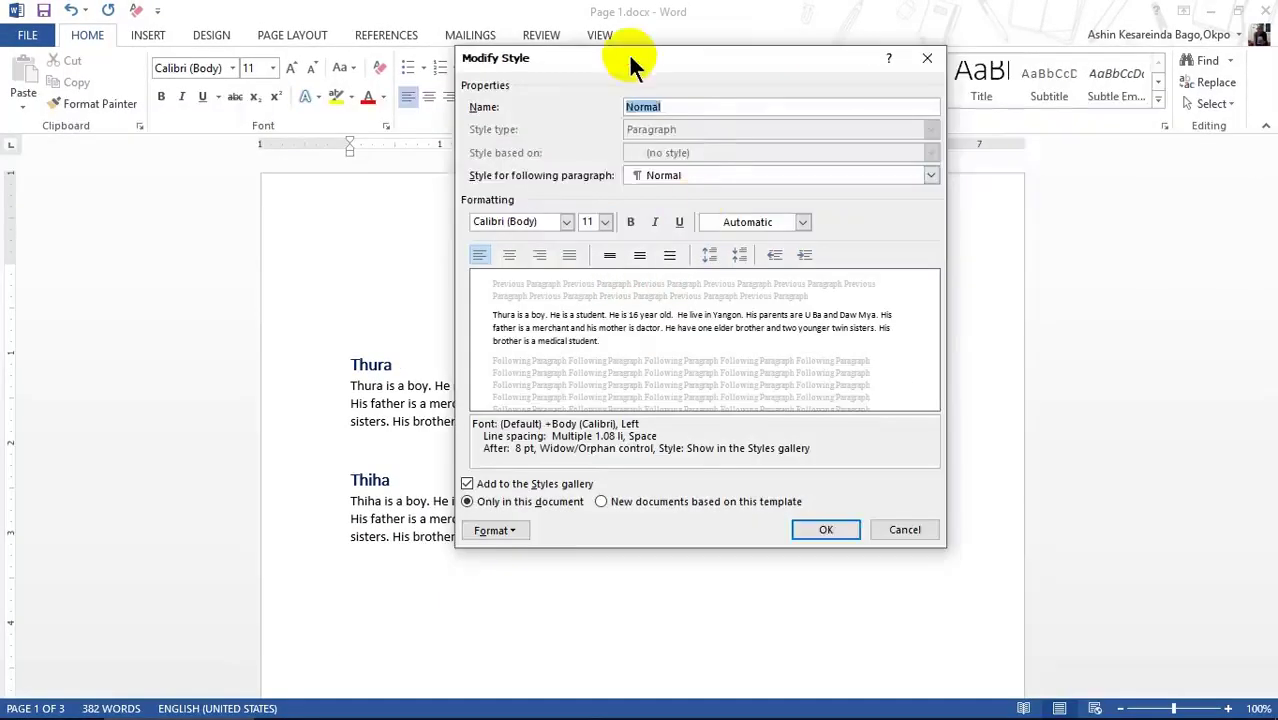
left_click_drag(628, 56, 713, 34)
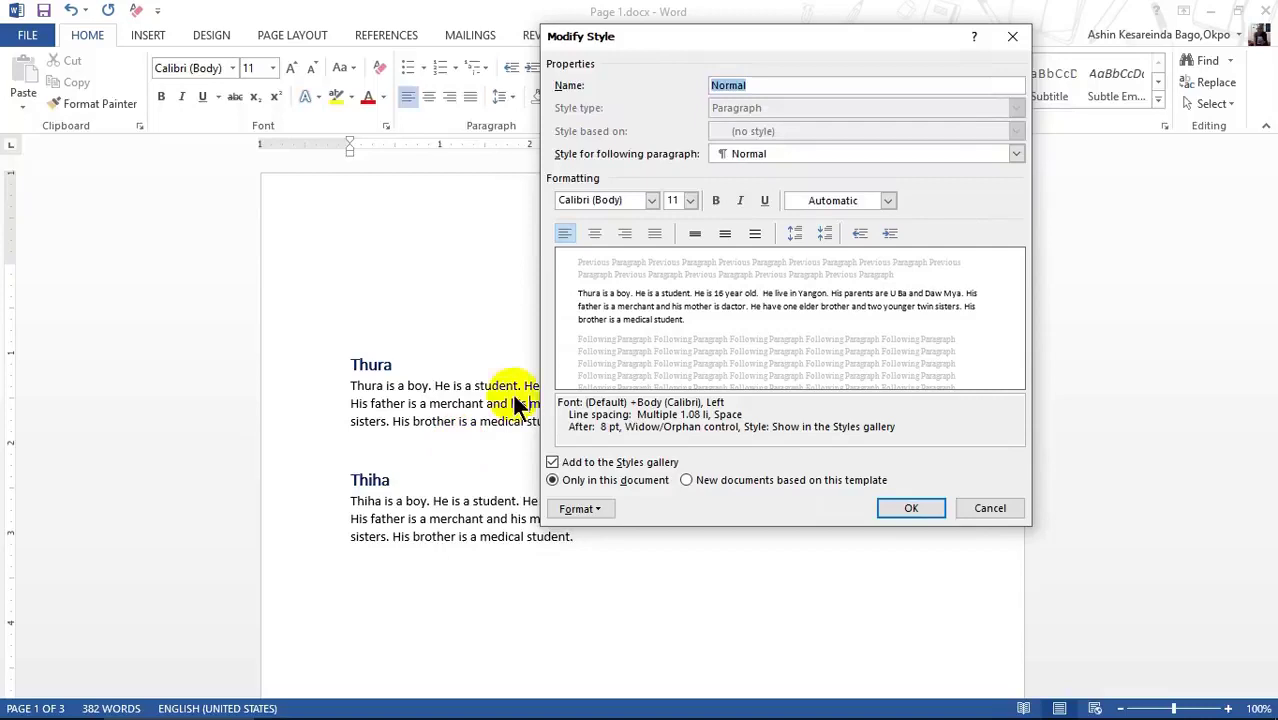
left_click(652, 200)
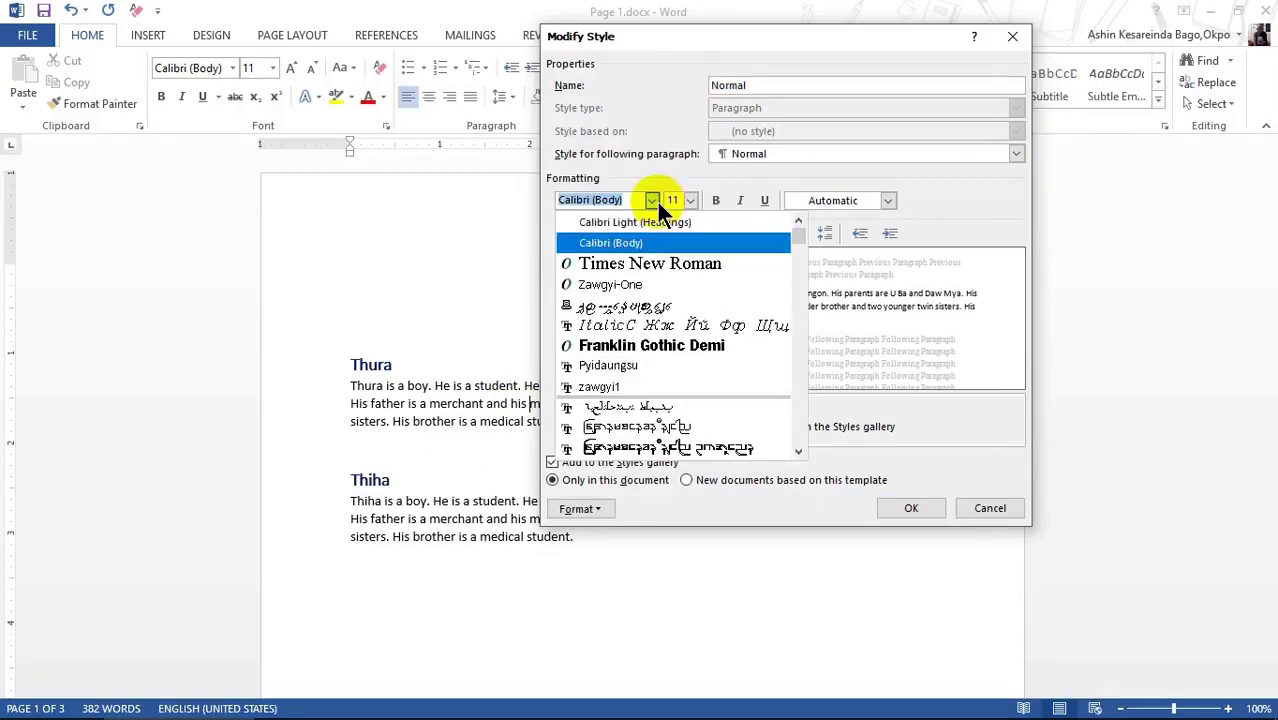
left_click(656, 262)
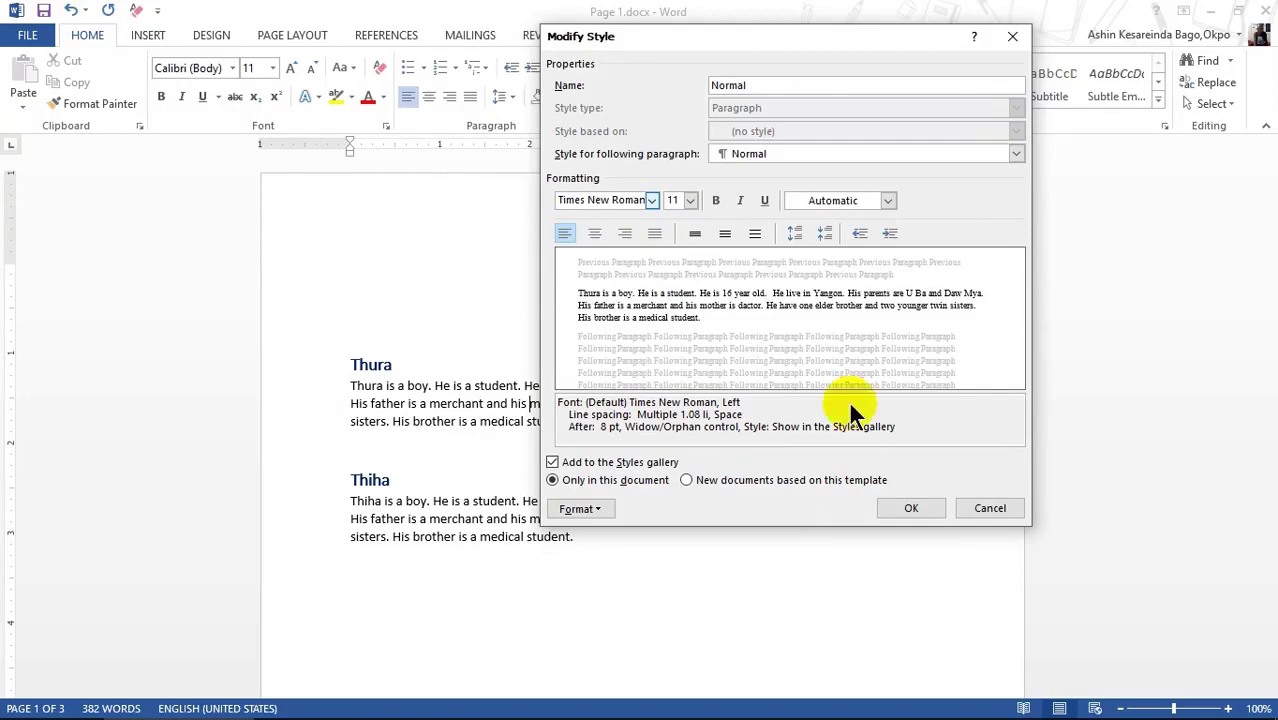
left_click(908, 510)
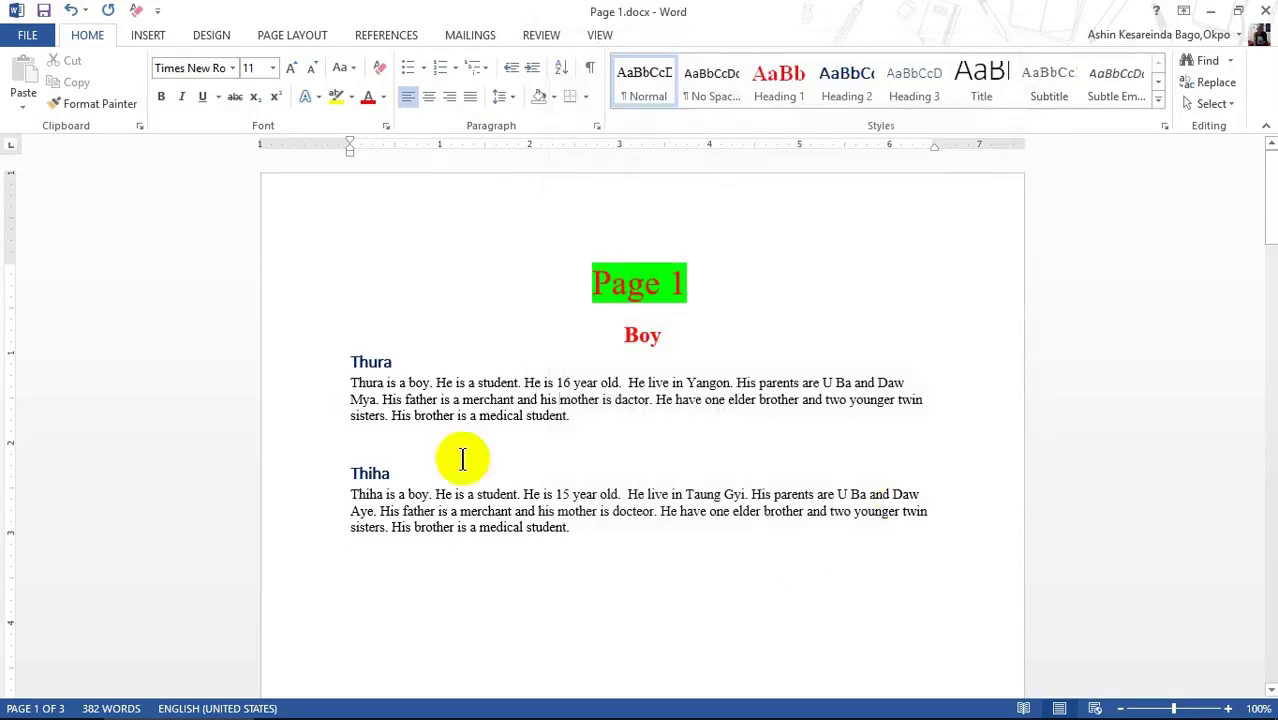
Step: Review pages 1–2 in Times New Roman, then expand the full Styles gallery
scroll(692, 590, "down", 5)
scroll(660, 596, "down", 8)
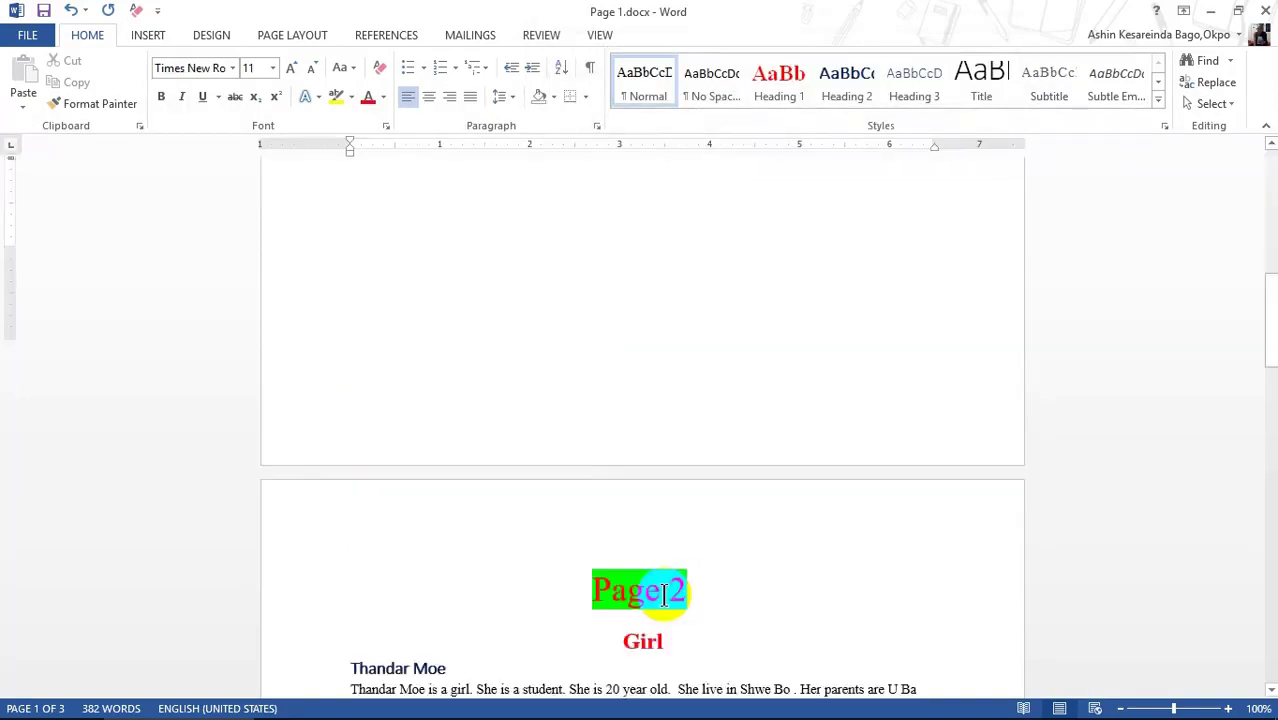
scroll(660, 596, "down", 10)
scroll(663, 594, "up", 10)
scroll(663, 594, "up", 7)
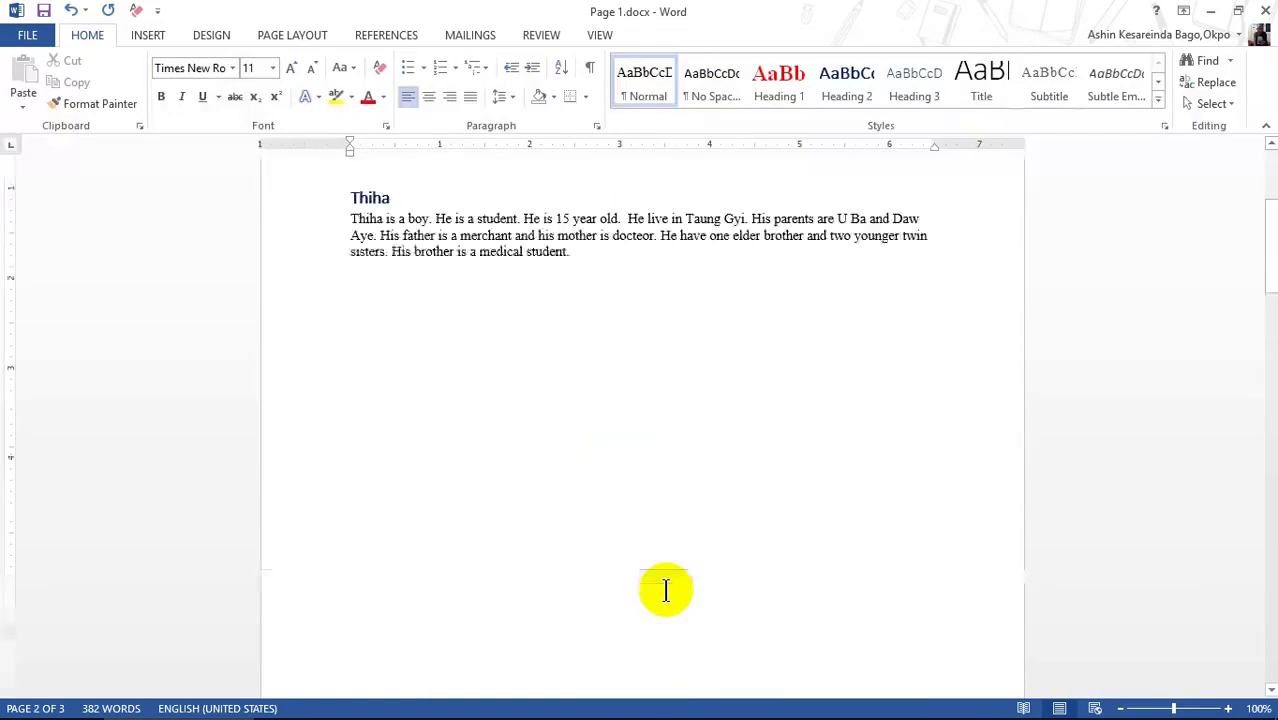
scroll(665, 590, "up", 5)
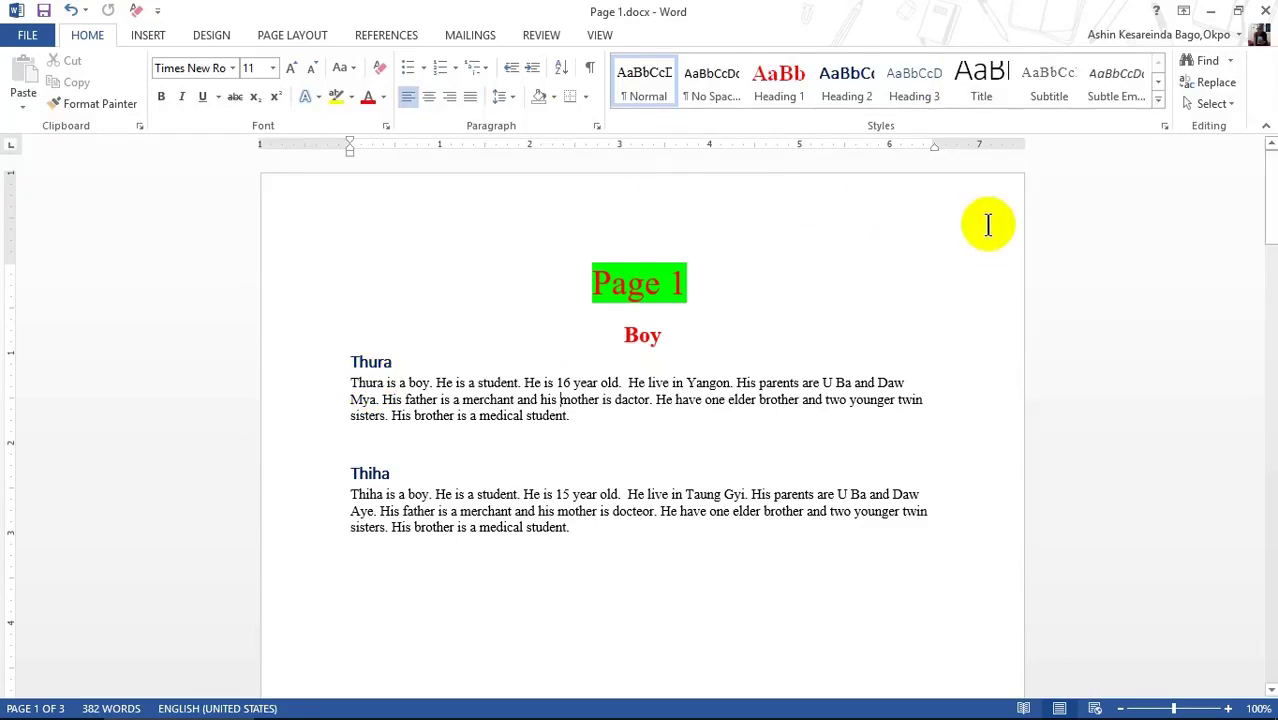
left_click(1158, 99)
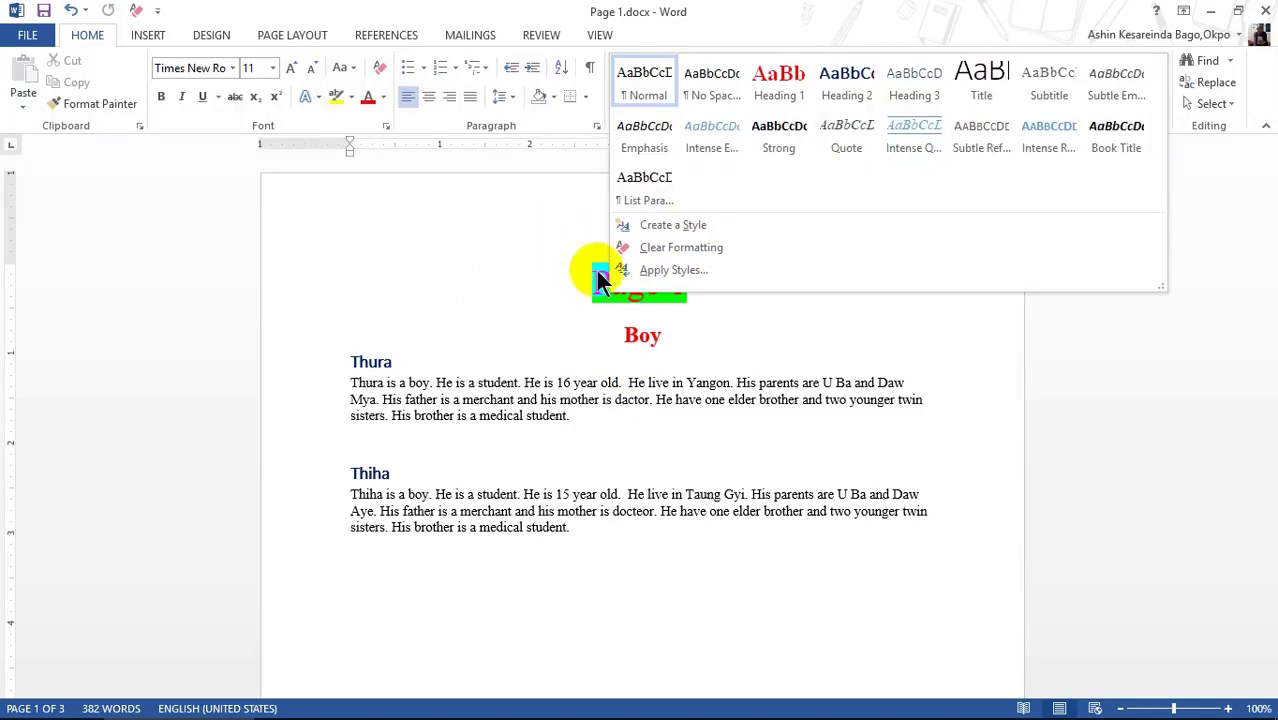
Step: Close the Styles gallery and insert a page break after the Gay section, creating page 4
left_click(1075, 313)
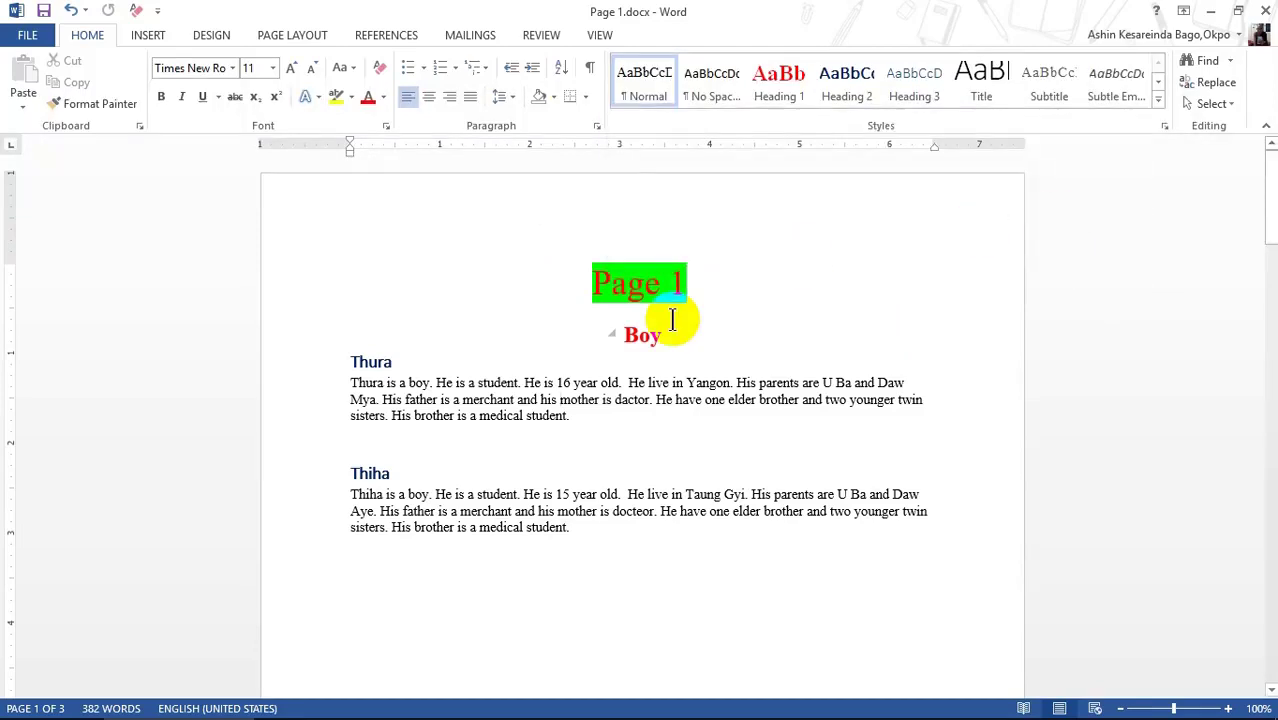
key("alt+s")
scroll(873, 348, "down", 20)
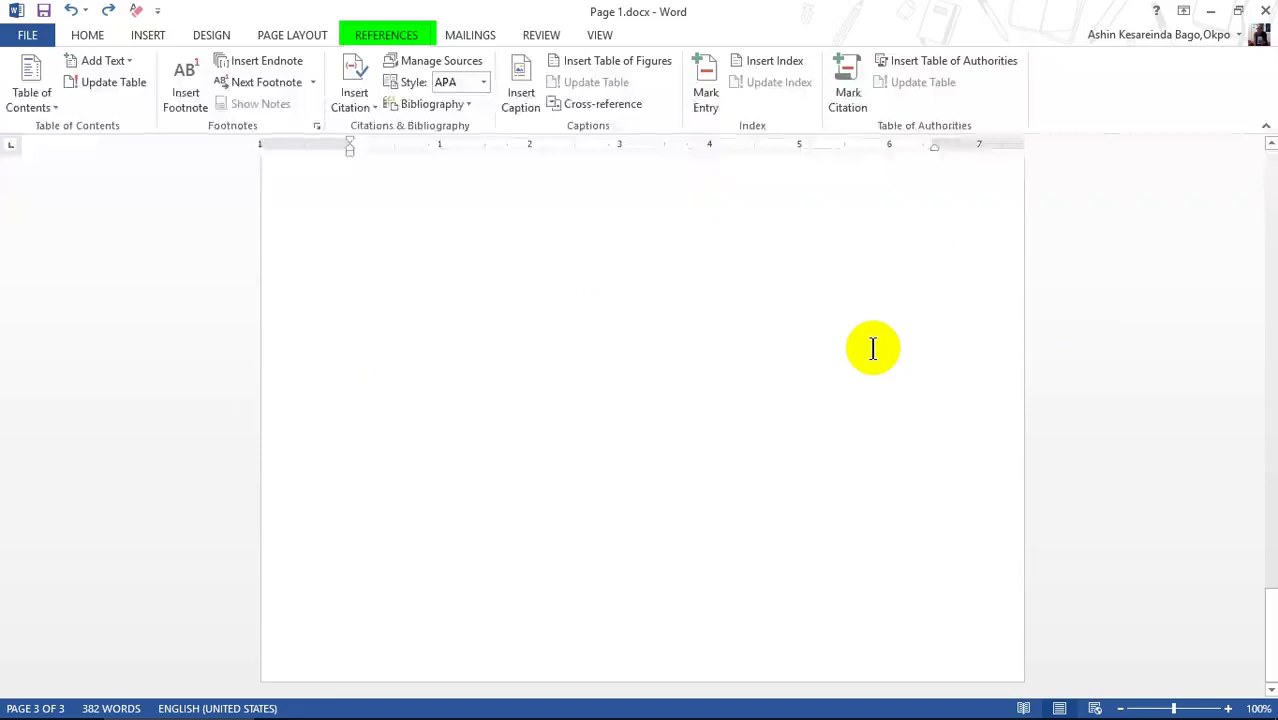
scroll(787, 305, "up", 10)
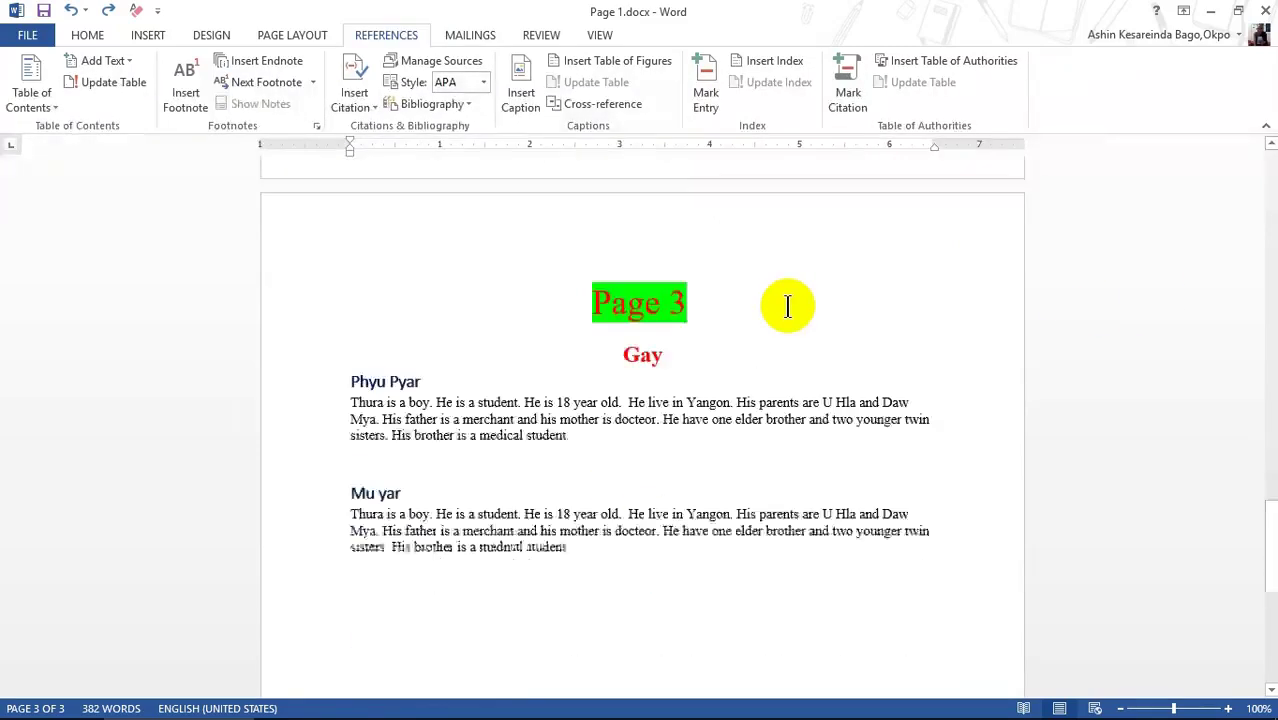
scroll(787, 305, "down", 7)
scroll(787, 305, "down", 3)
scroll(787, 305, "up", 10)
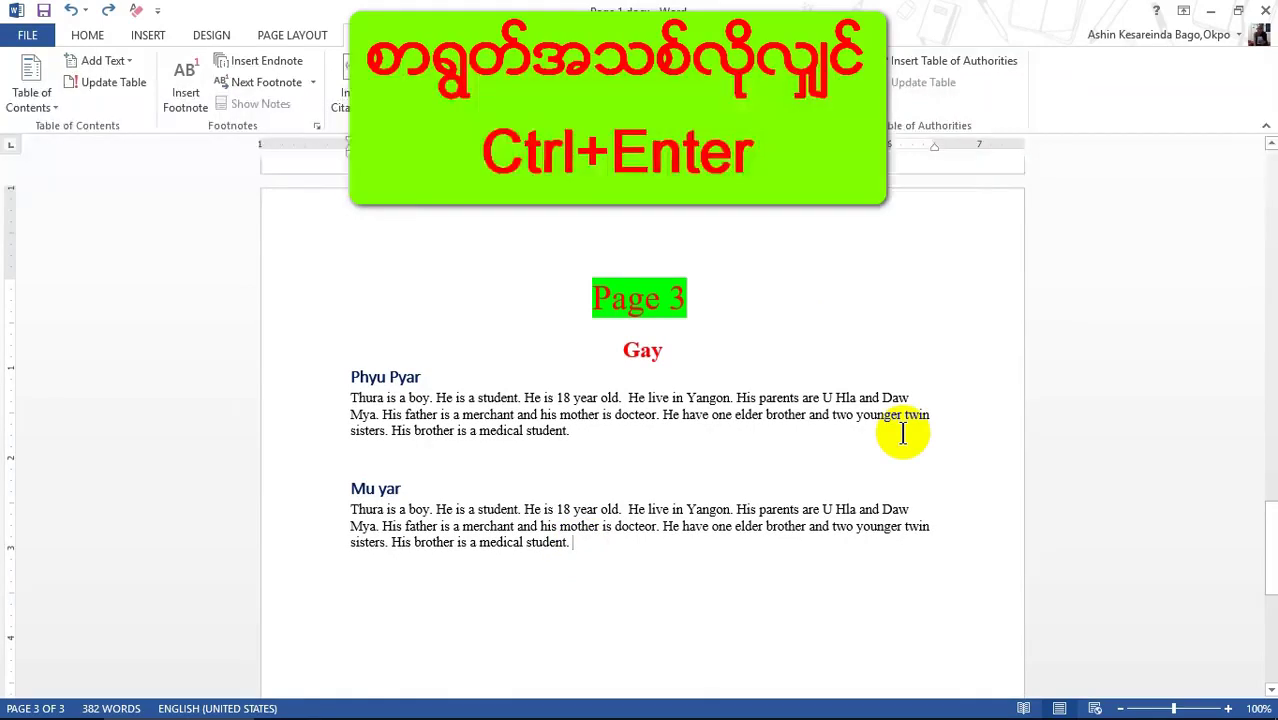
key("ctrl+Return")
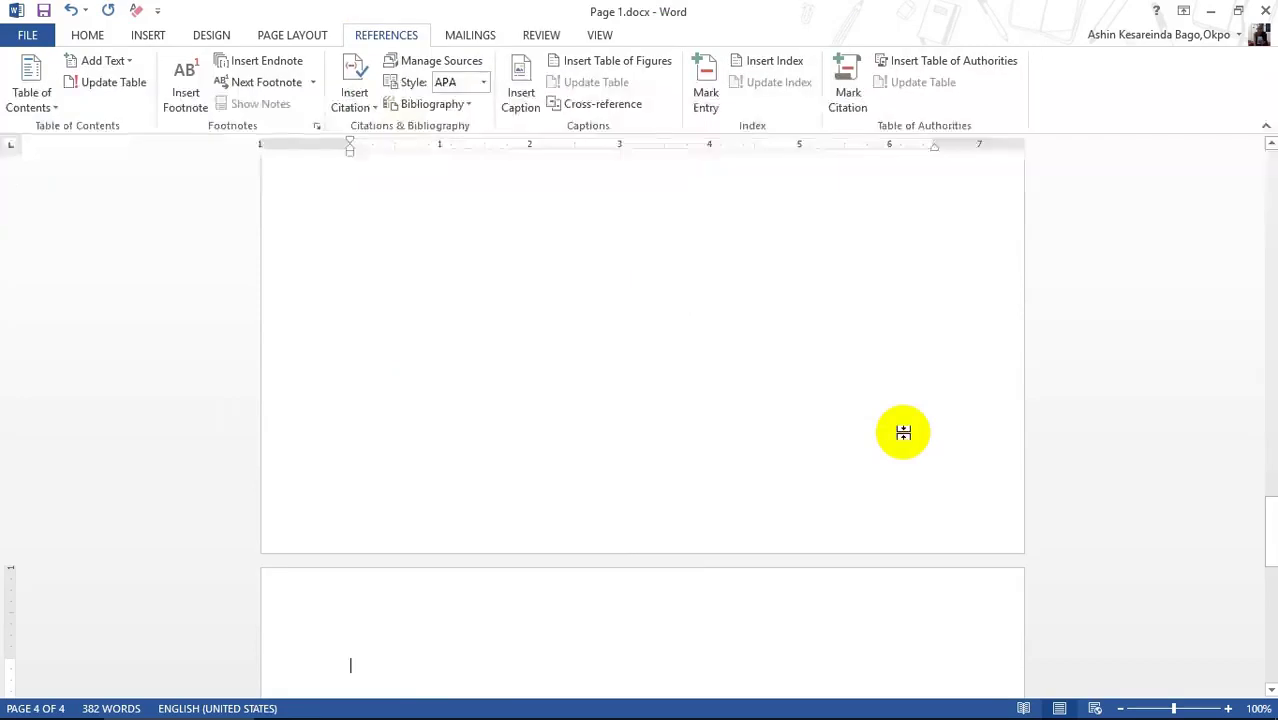
scroll(582, 615, "down", 3)
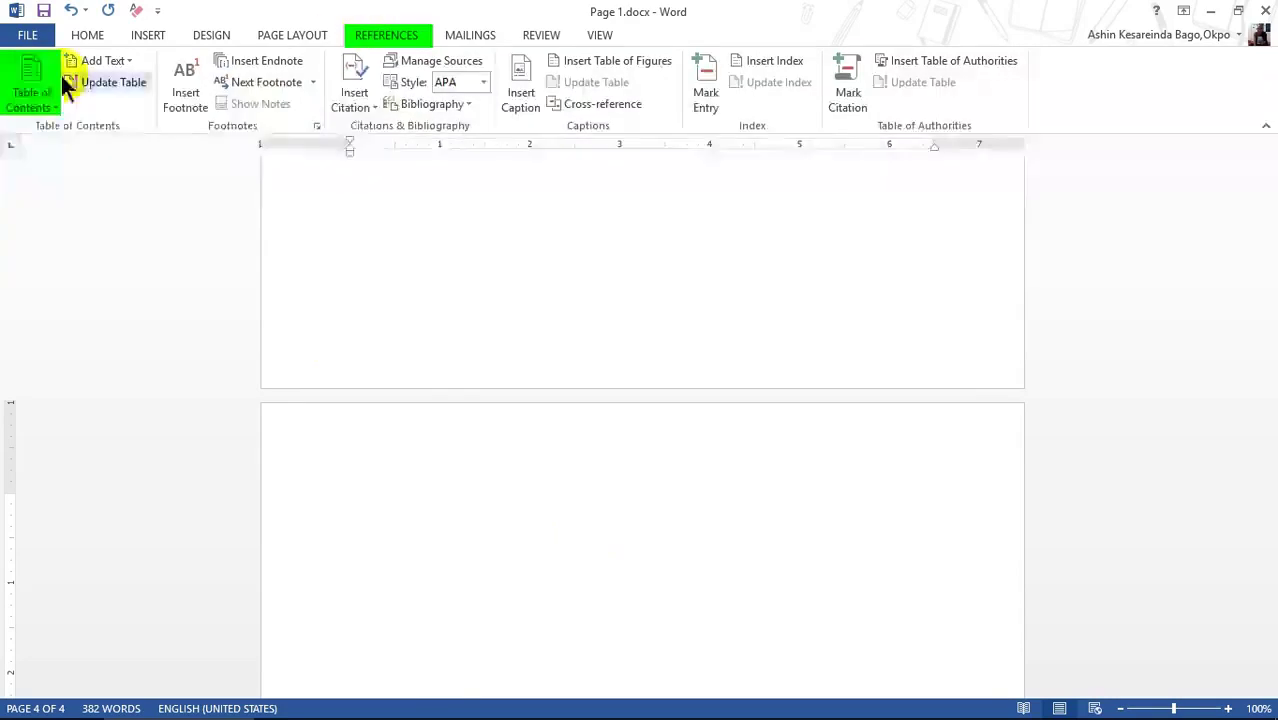
left_click(33, 82)
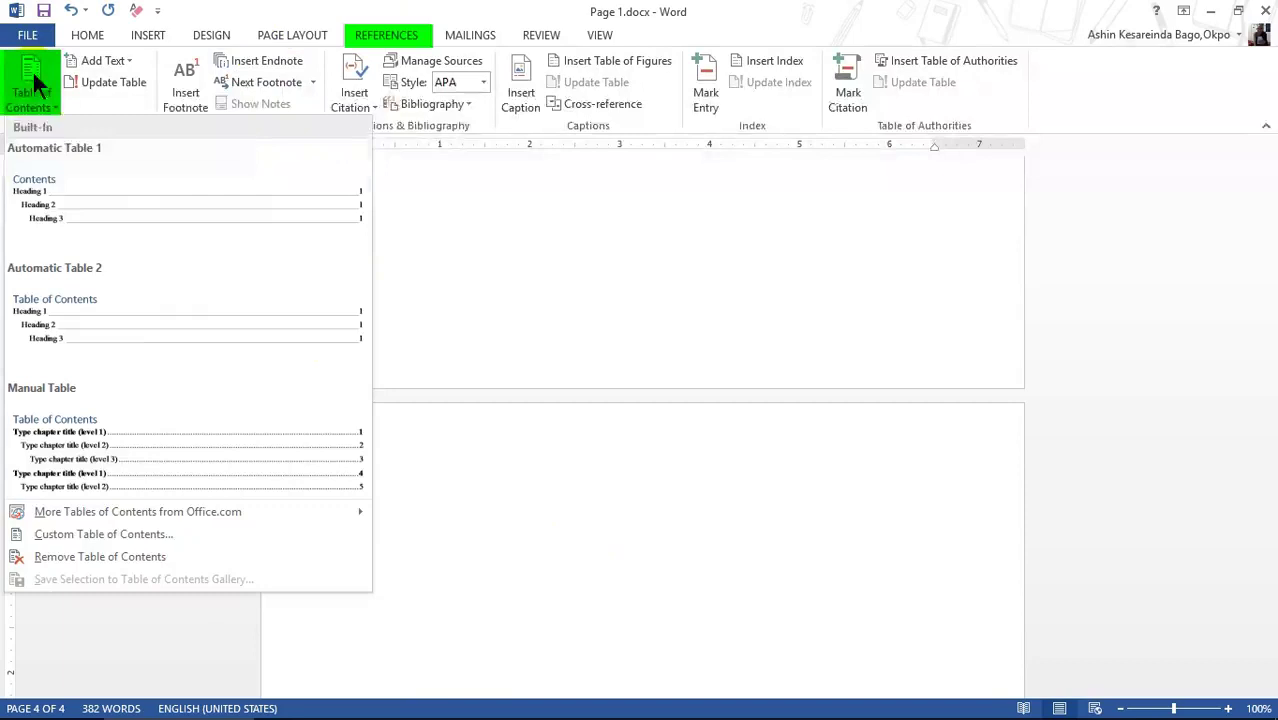
left_click(86, 325)
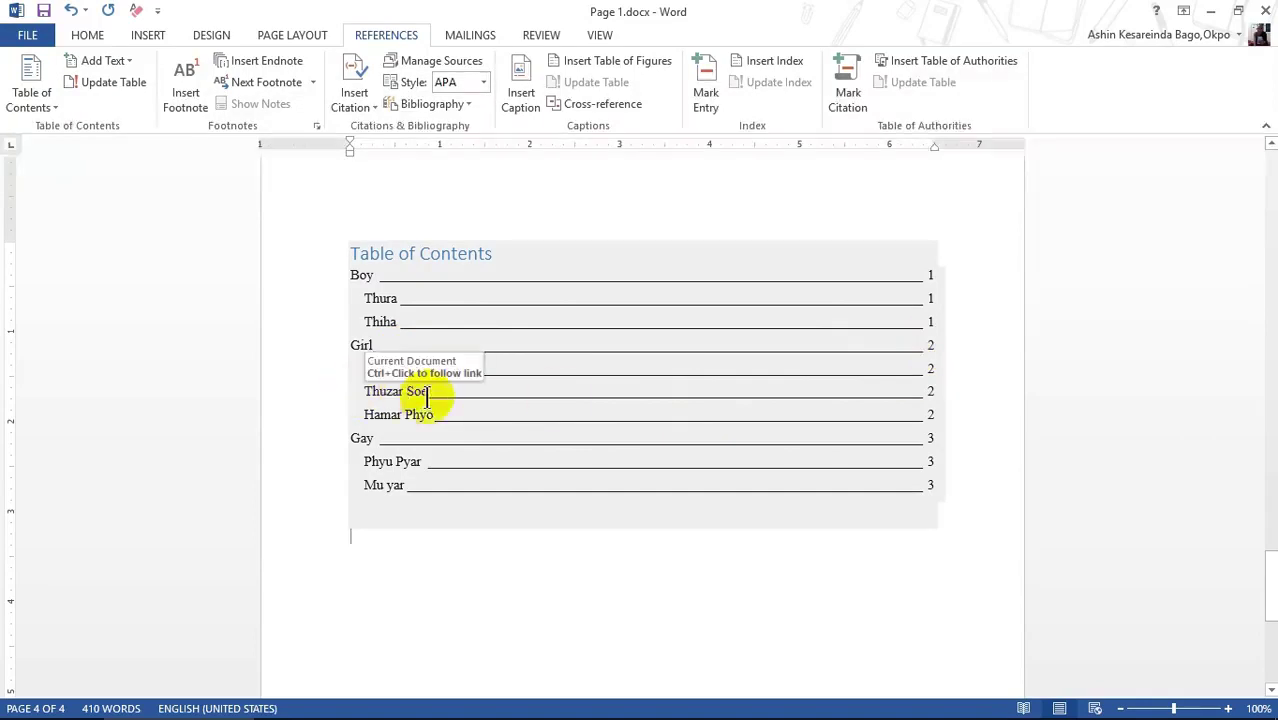
scroll(745, 366, "up", 1)
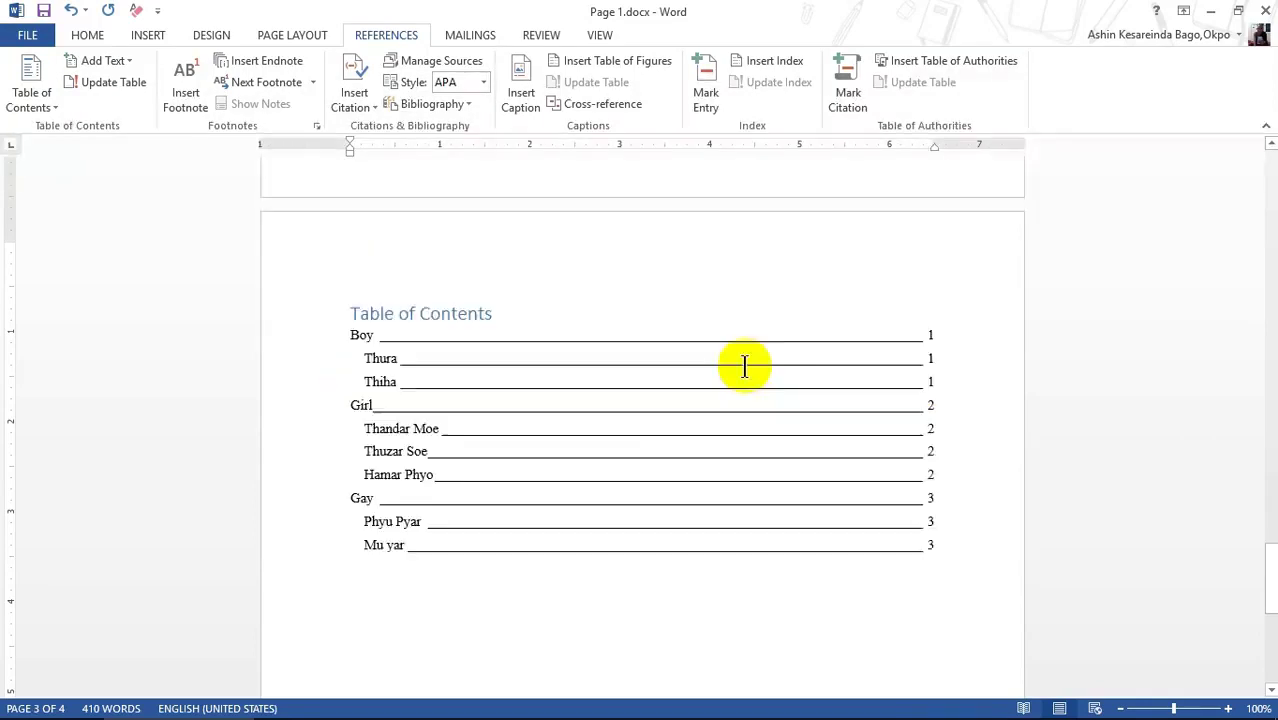
left_click(745, 366)
Step: Replace the inserted table of contents with a custom one using underline tab leaders
key("ctrl+z")
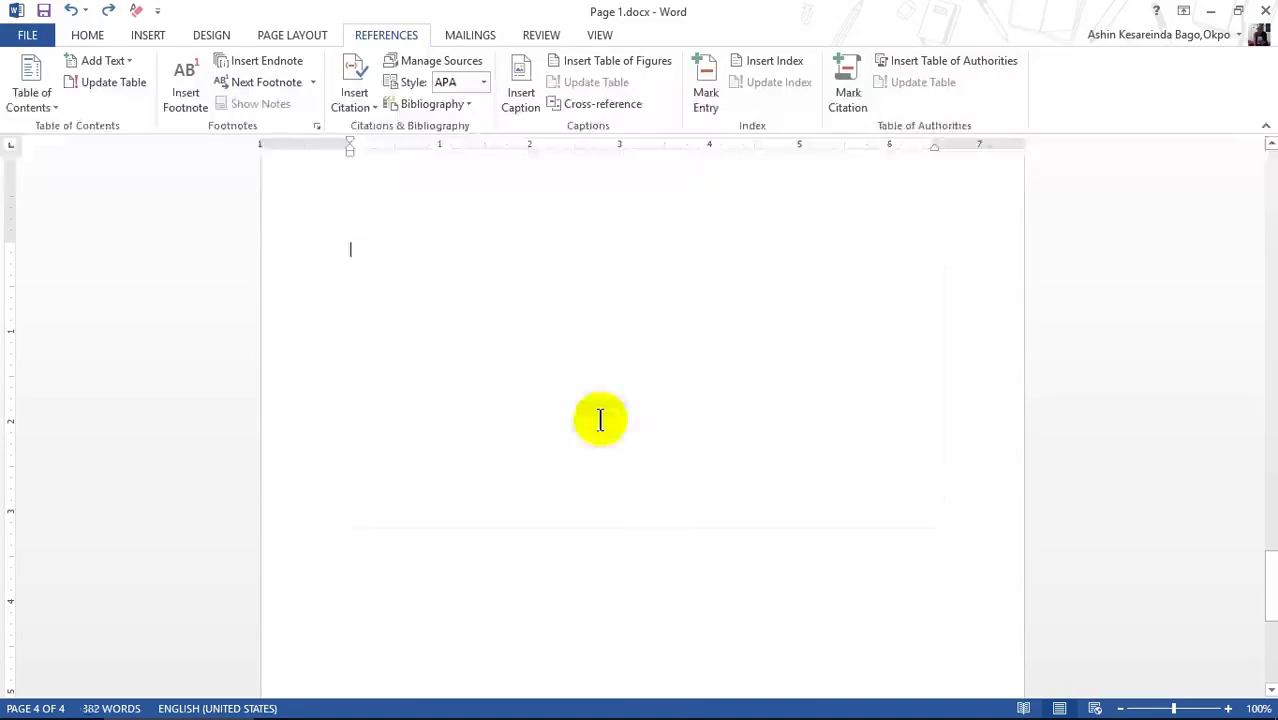
left_click(52, 104)
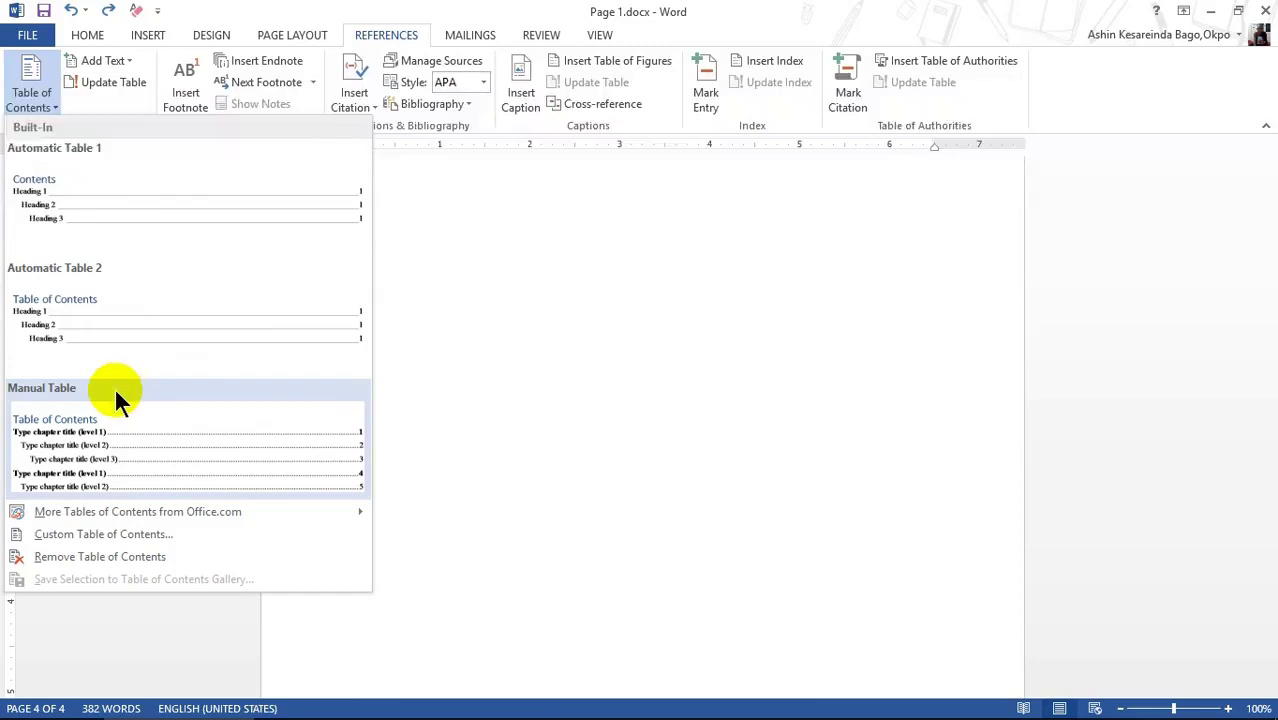
left_click(113, 537)
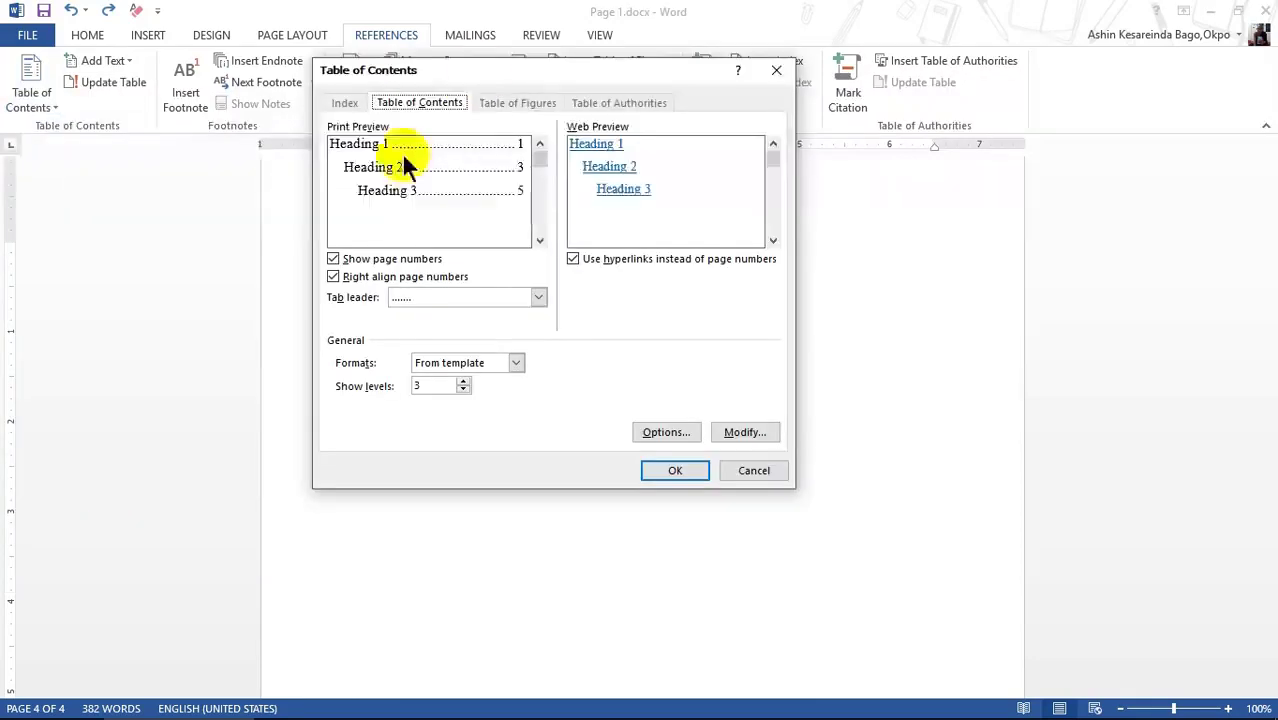
left_click_drag(479, 69, 423, 66)
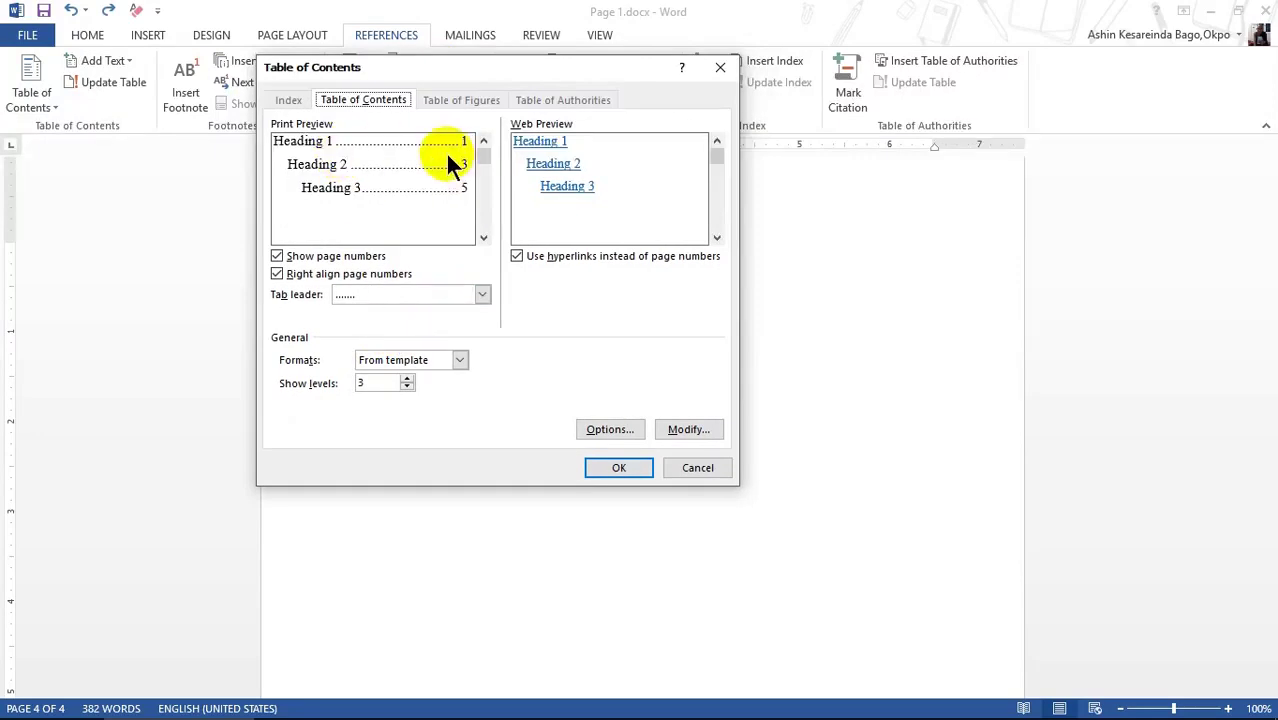
left_click(478, 295)
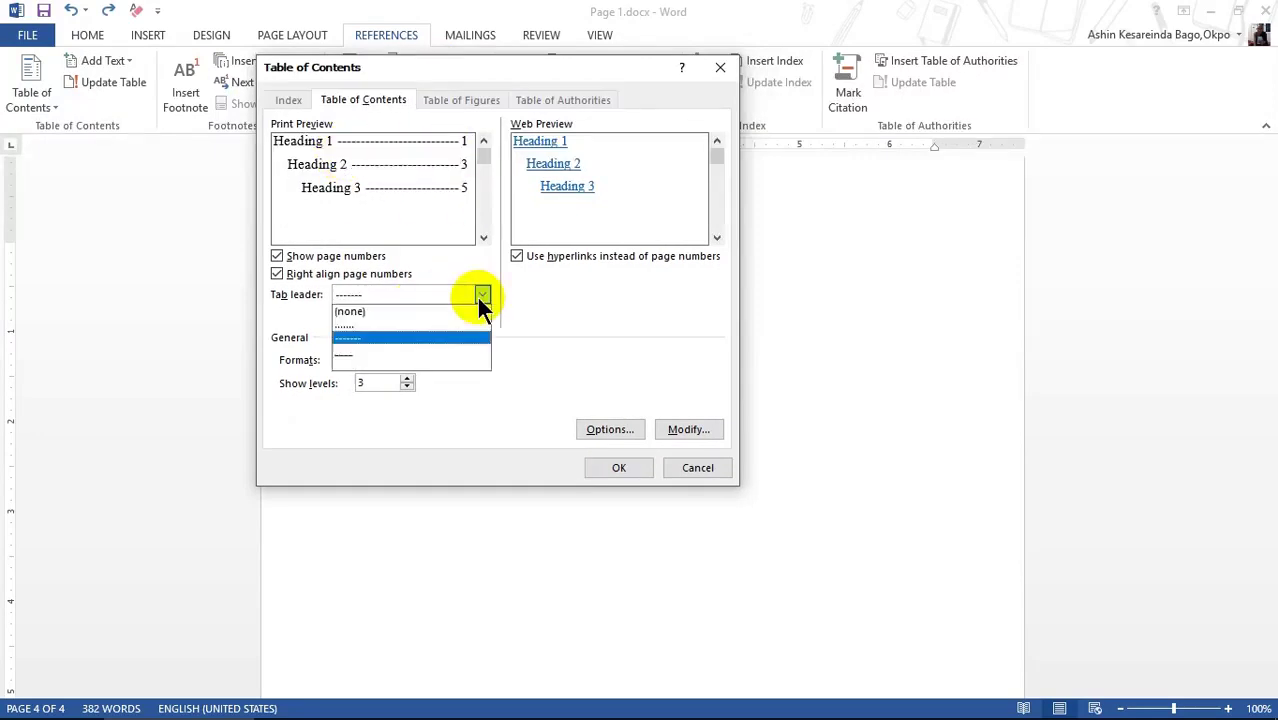
left_click(399, 351)
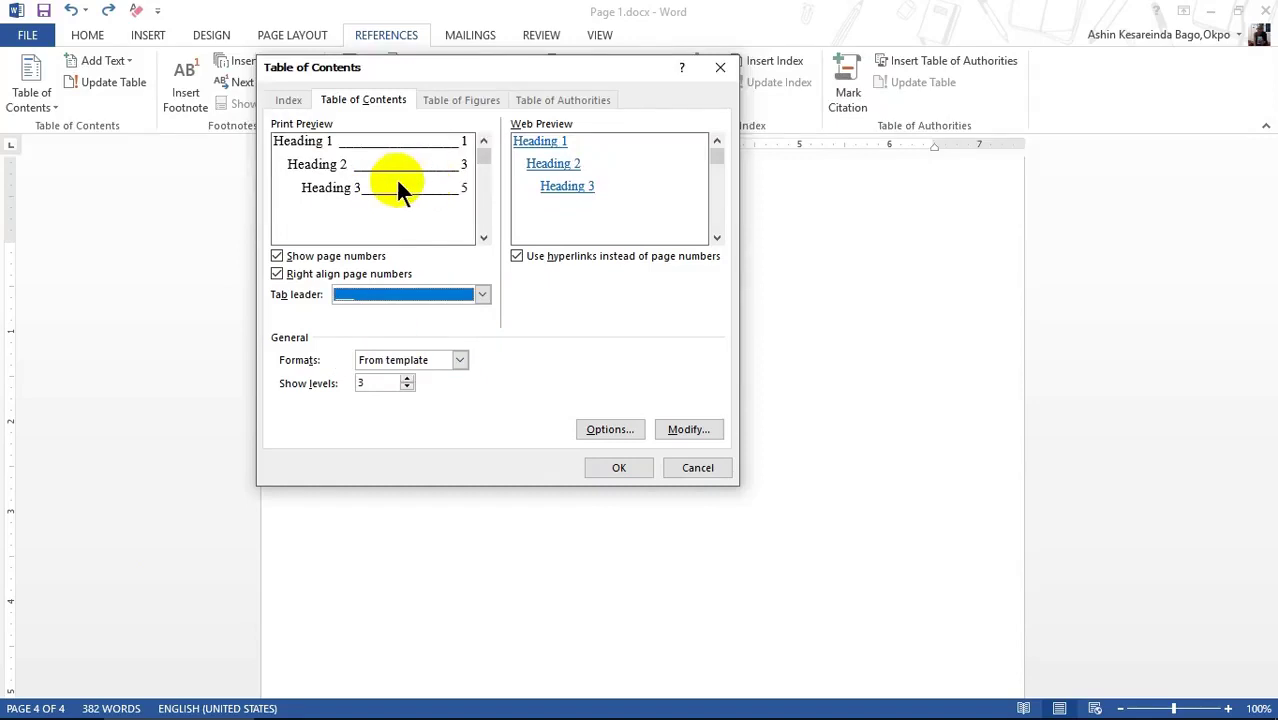
left_click(416, 364)
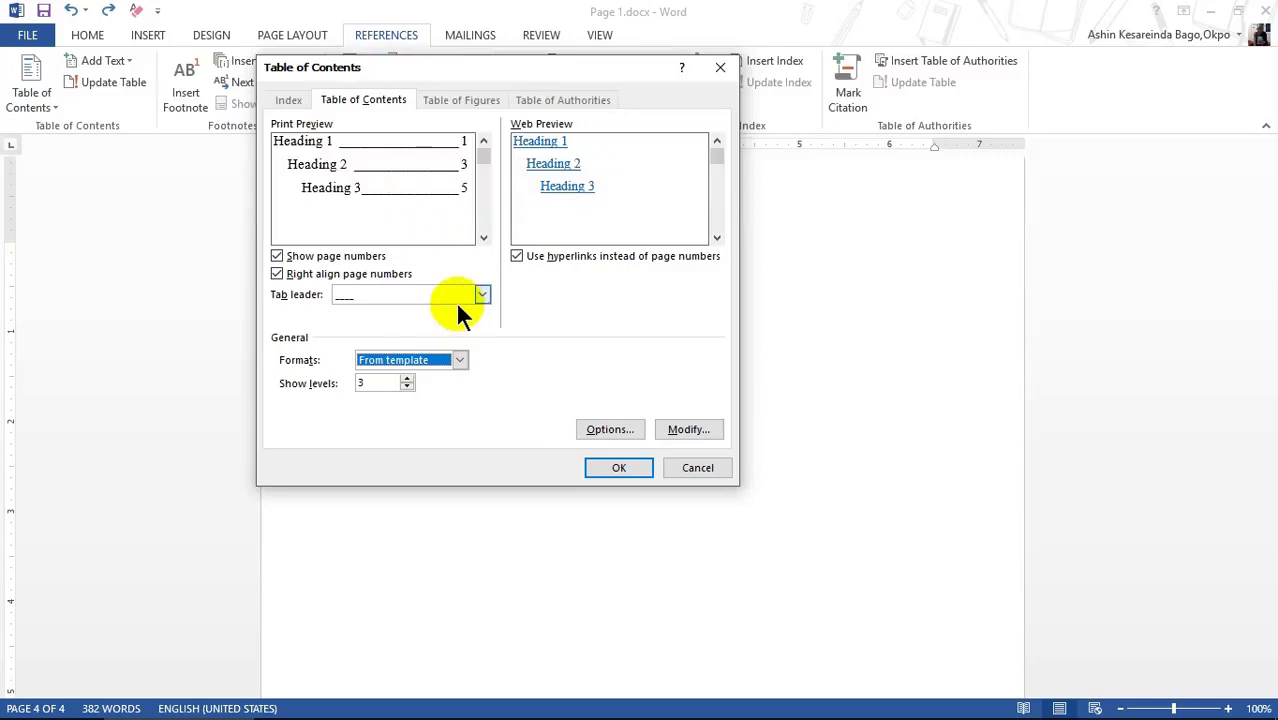
left_click(620, 468)
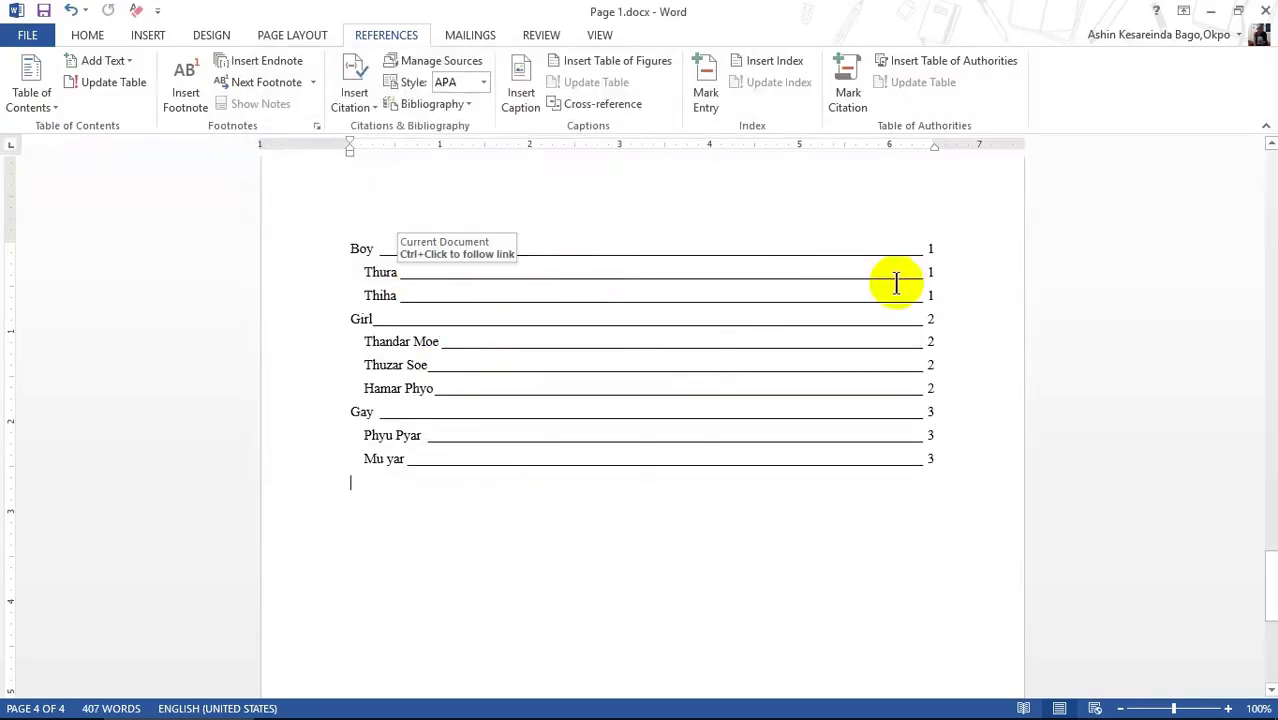
Step: Scroll back up to page 1, then minimise the Word window
scroll(842, 477, "up", 3)
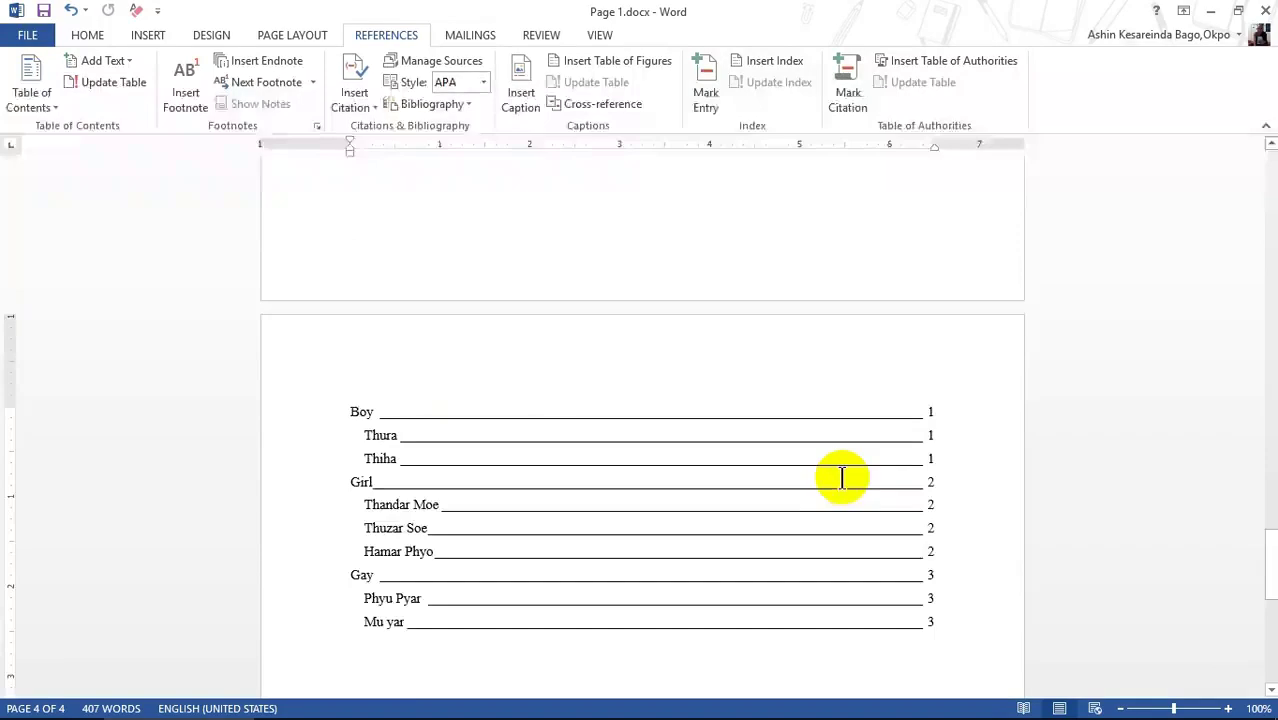
scroll(842, 477, "up", 6)
scroll(842, 477, "up", 2)
scroll(842, 477, "up", 10)
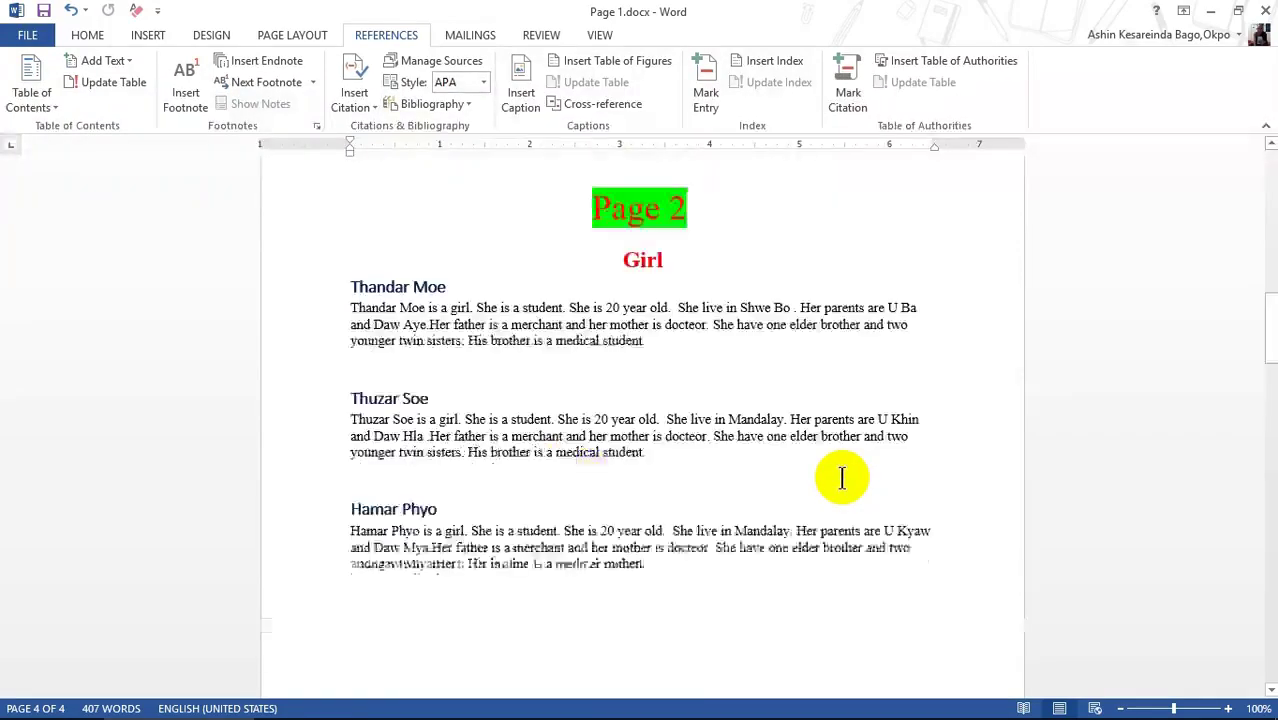
scroll(842, 477, "up", 2)
scroll(842, 477, "up", 2)
scroll(842, 477, "up", 15)
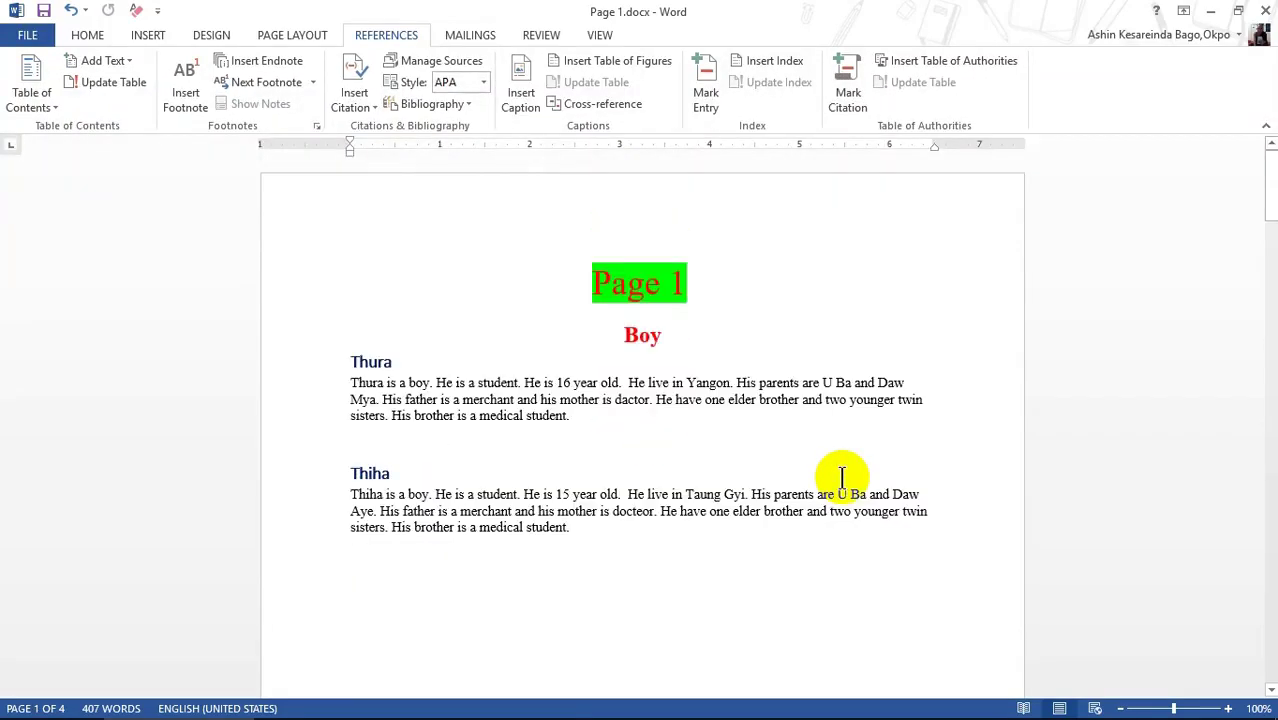
left_click(1213, 12)
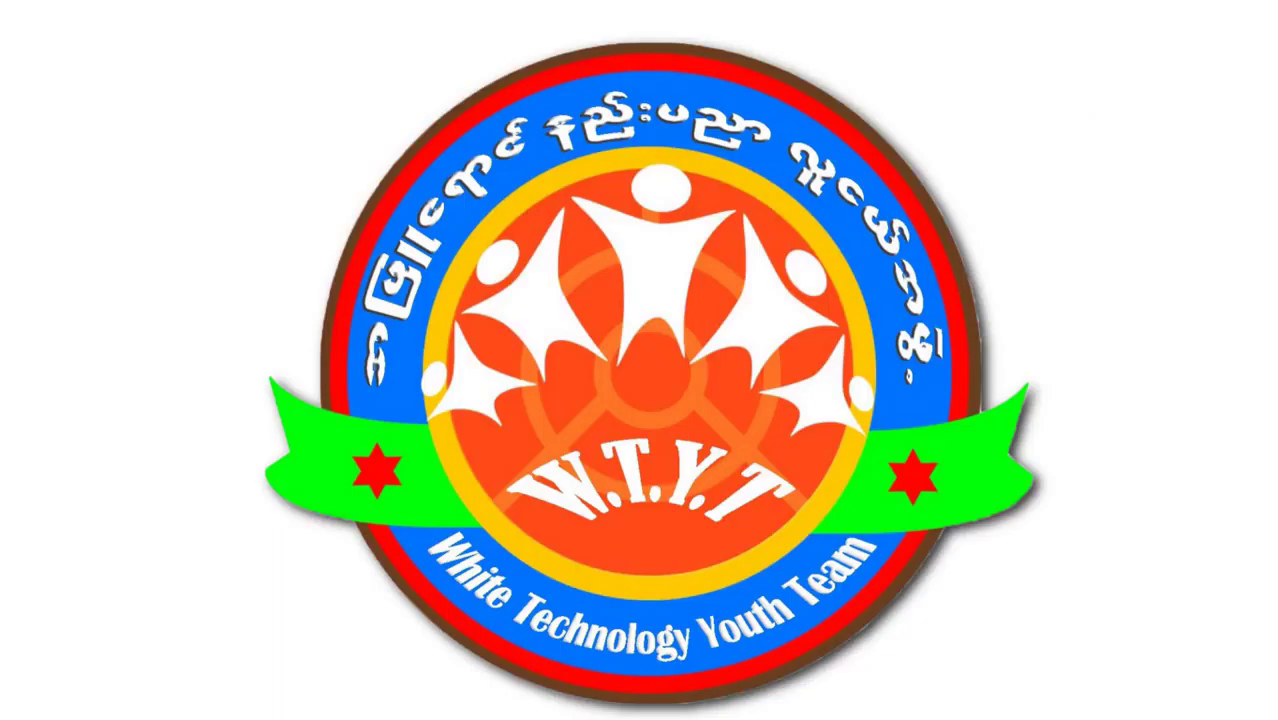